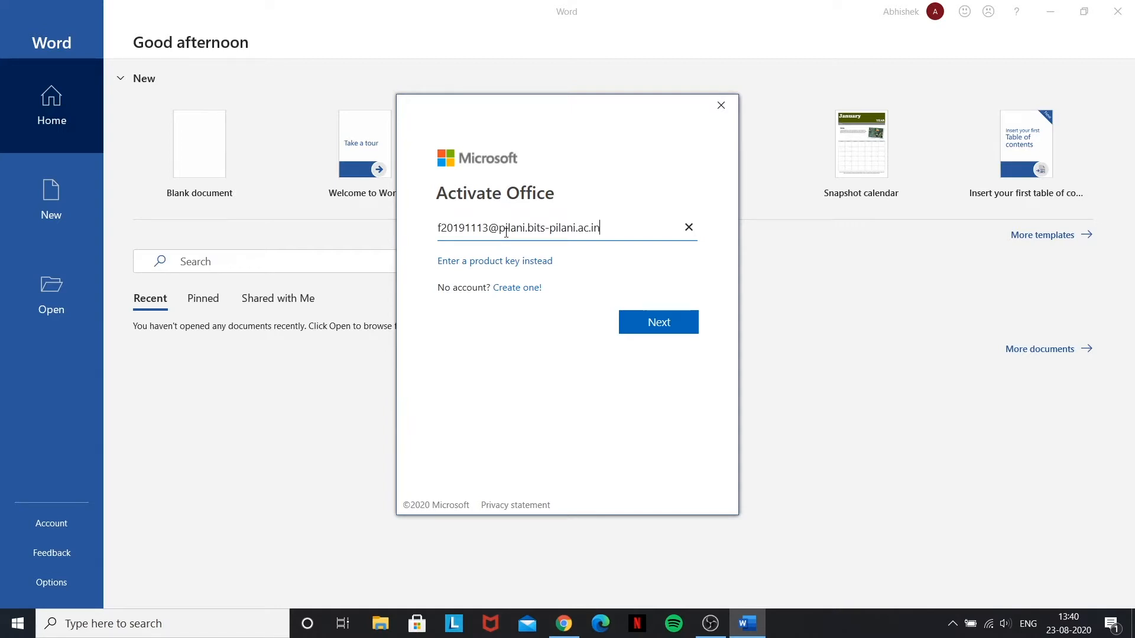
Submit the account e-mail for Office activation and create a new blank document
{"action": "left_click", "coordinate": [656, 319]}
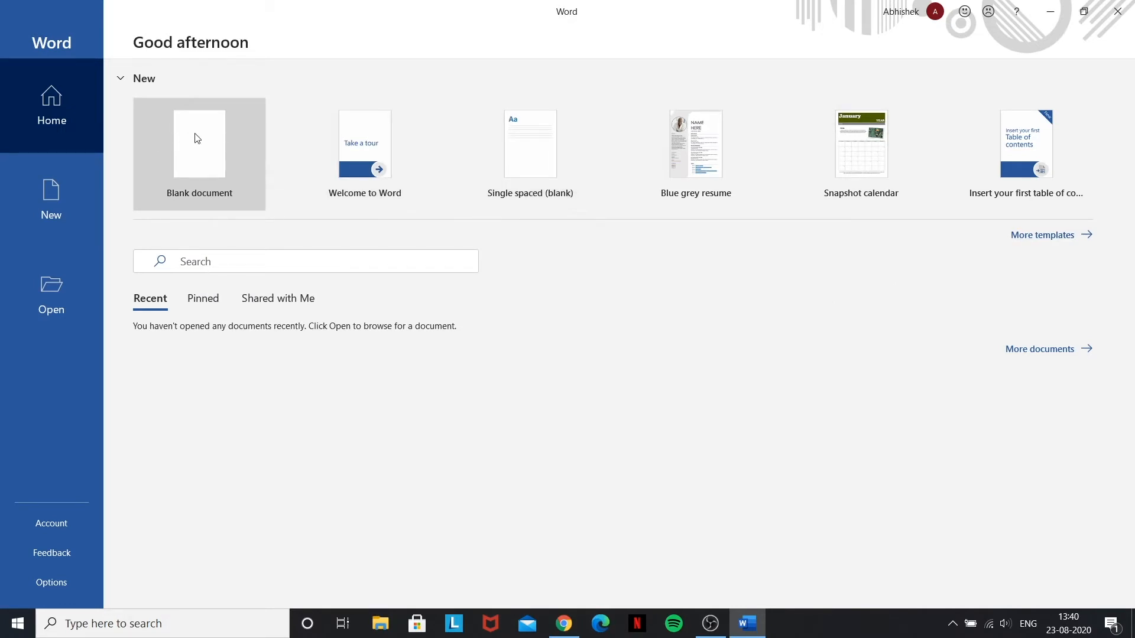
{"action": "left_click", "coordinate": [1045, 235]}
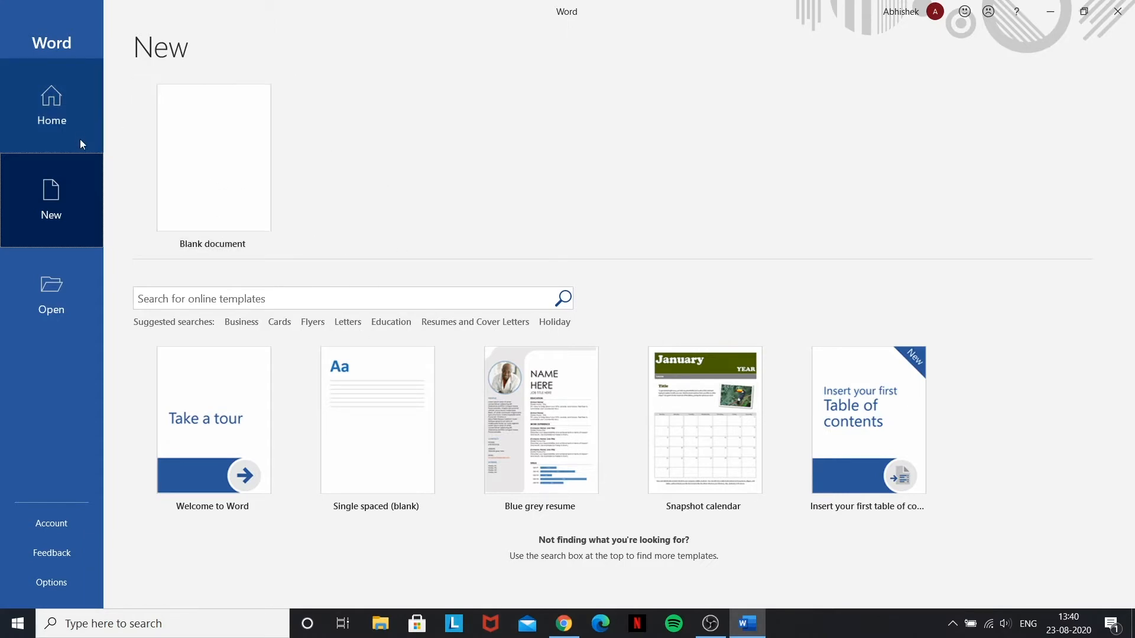
{"action": "left_click", "coordinate": [217, 164]}
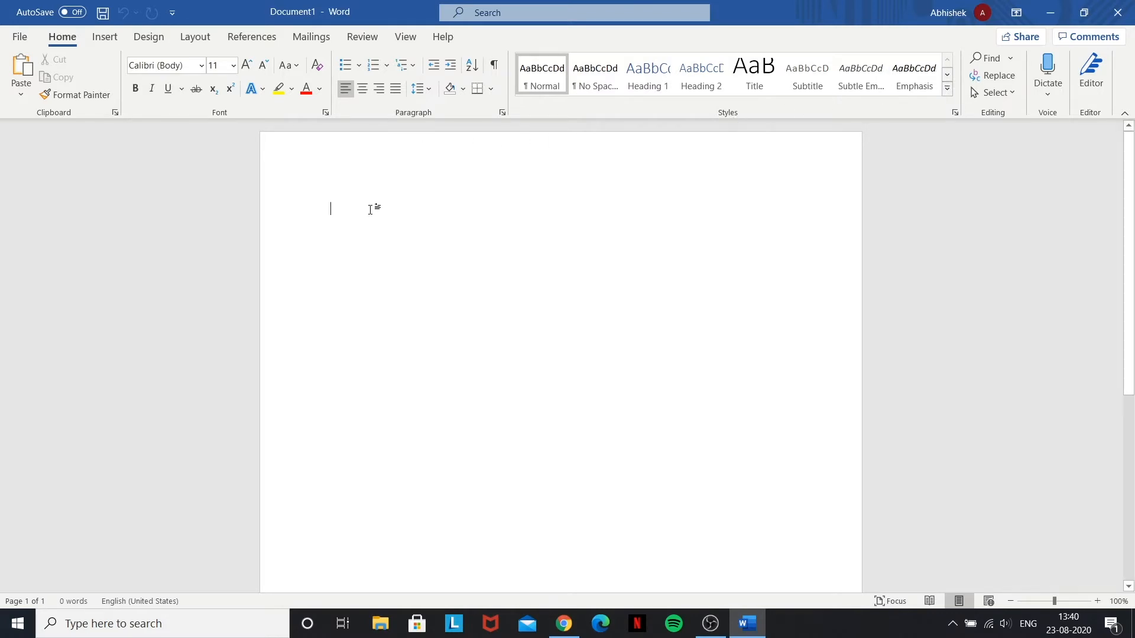
Fill the blank document with placeholder paragraphs using =lorem()
{"action": "type", "text": "=lore"}
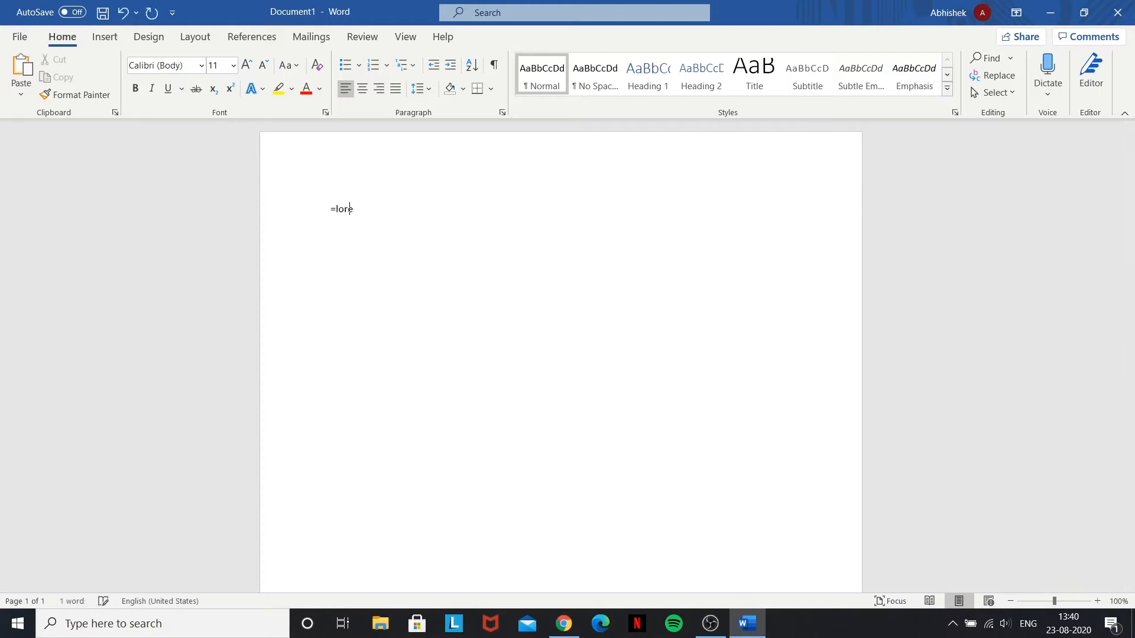
{"action": "type", "text": "m()"}
{"action": "key", "text": "Return"}
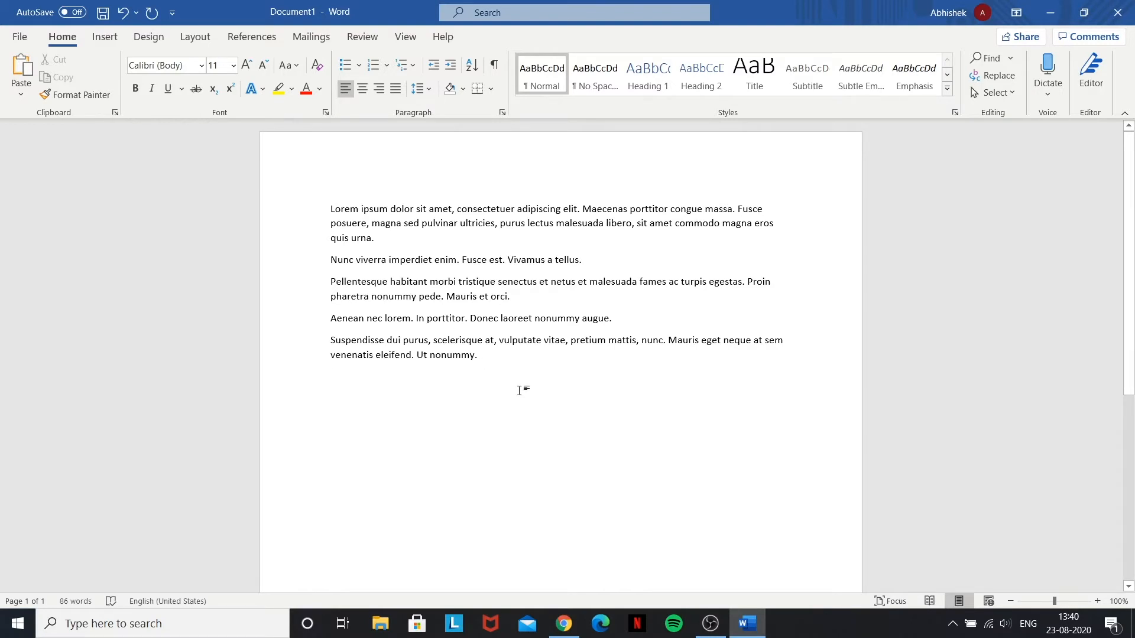
Browse the available fonts, including the theme, recently used and all fonts groups
{"action": "left_click", "coordinate": [201, 66]}
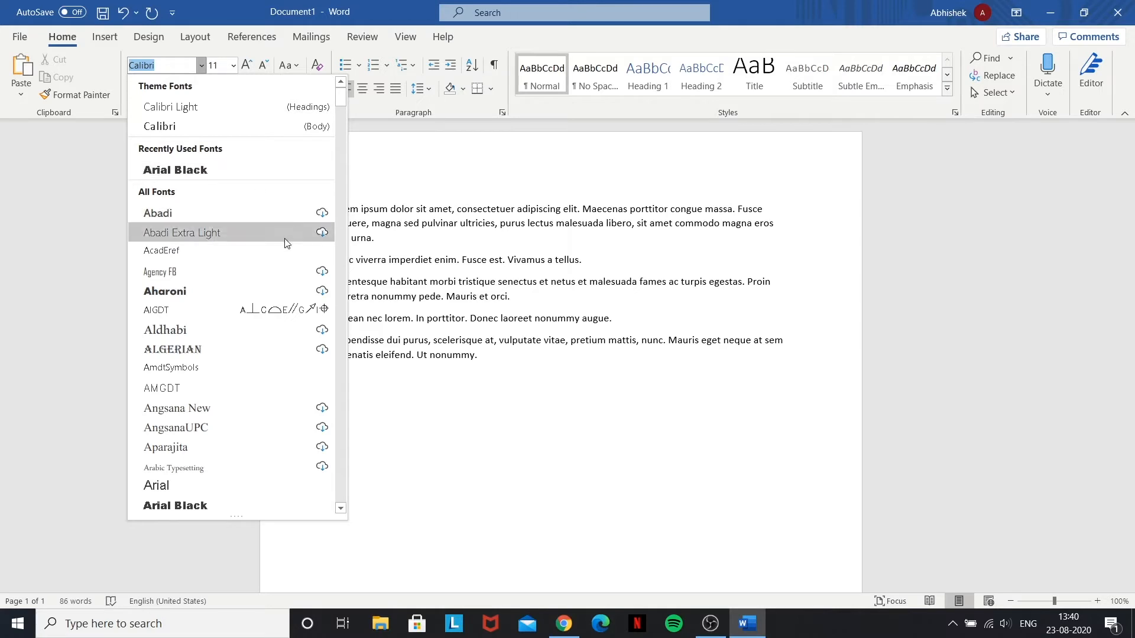
{"action": "scroll", "coordinate": [230, 177], "scroll_direction": "down", "scroll_amount": 3}
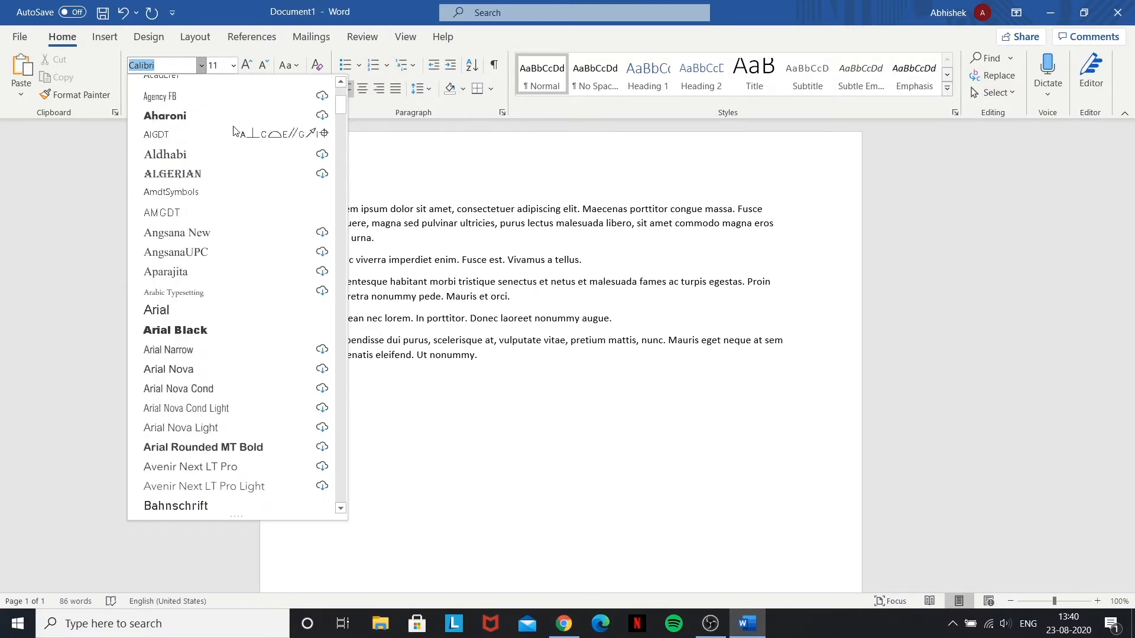
{"action": "scroll", "coordinate": [254, 243], "scroll_direction": "up", "scroll_amount": 3}
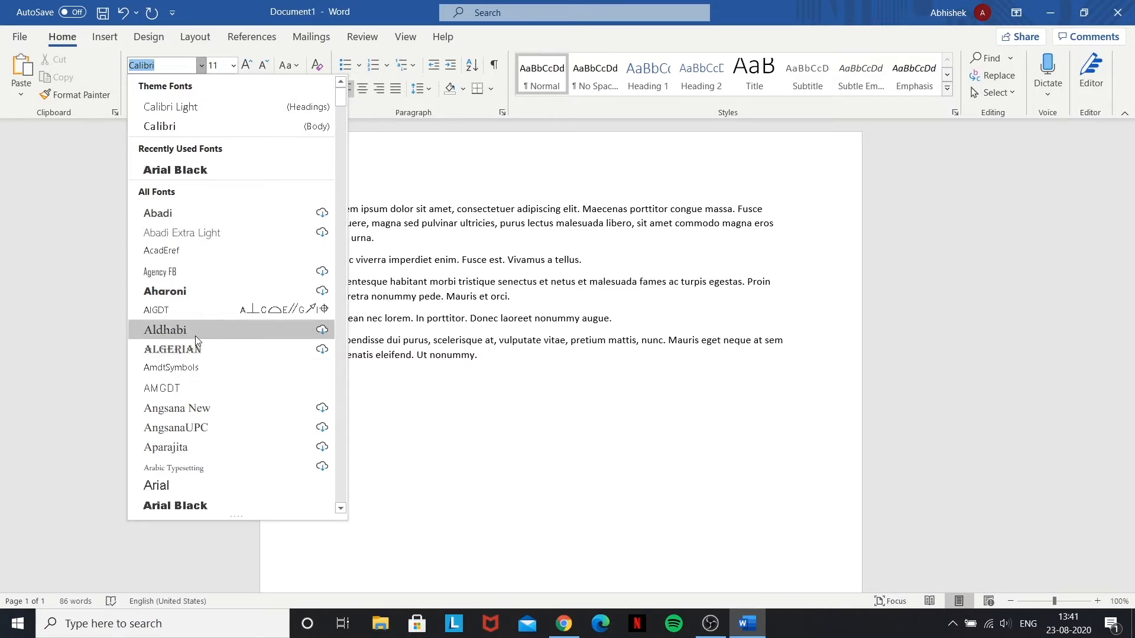
{"action": "scroll", "coordinate": [181, 212], "scroll_direction": "down", "scroll_amount": 3}
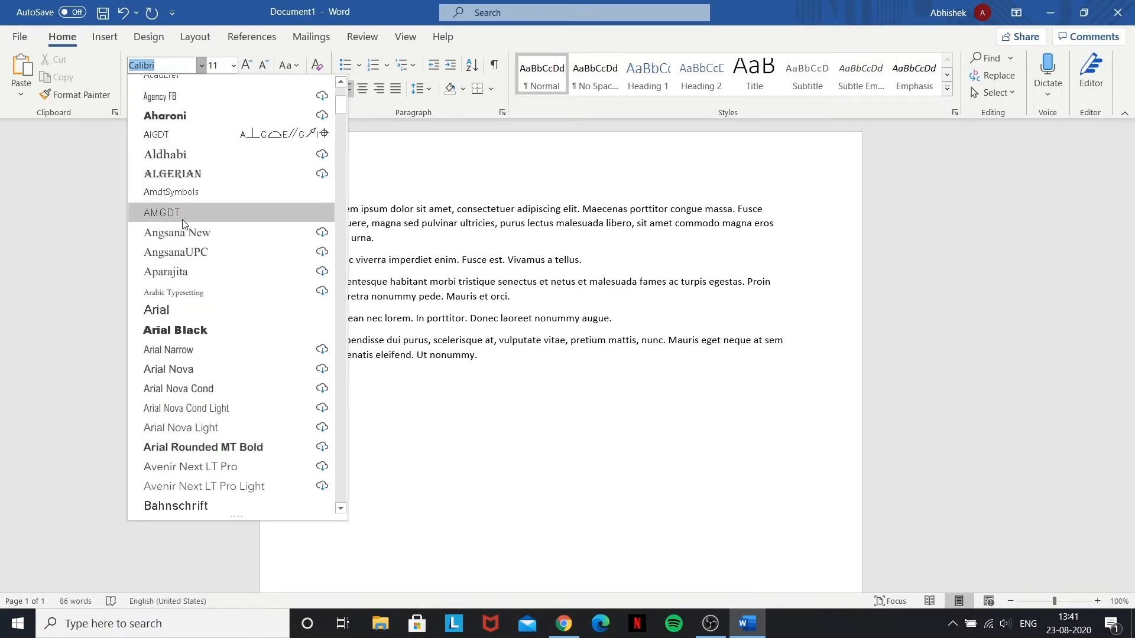
{"action": "scroll", "coordinate": [186, 293], "scroll_direction": "down", "scroll_amount": 4}
{"action": "scroll", "coordinate": [188, 289], "scroll_direction": "up", "scroll_amount": 7}
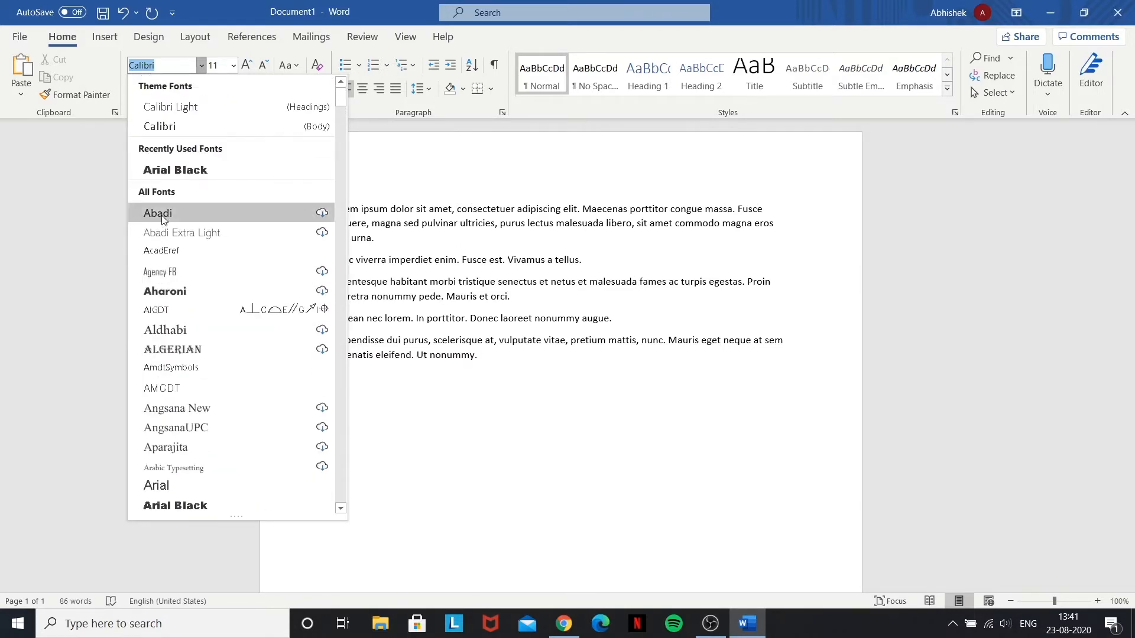
{"action": "left_click", "coordinate": [446, 228]}
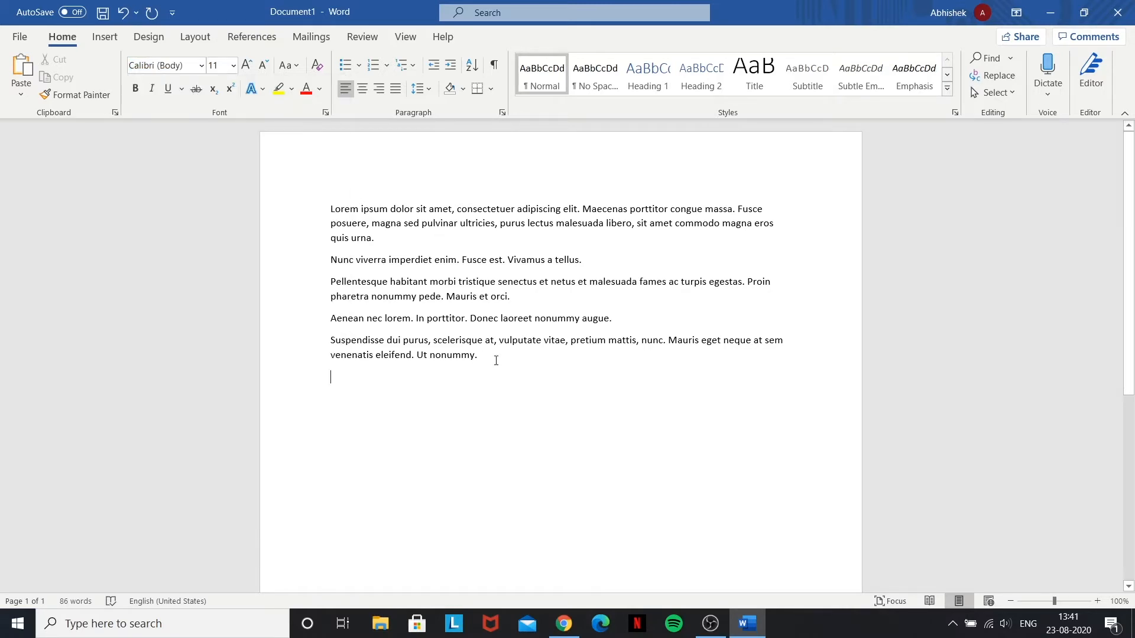
Select all the paragraphs, try font size 8 and set the font size to 14
{"action": "left_click_drag", "start_coordinate": [496, 361], "coordinate": [288, 165]}
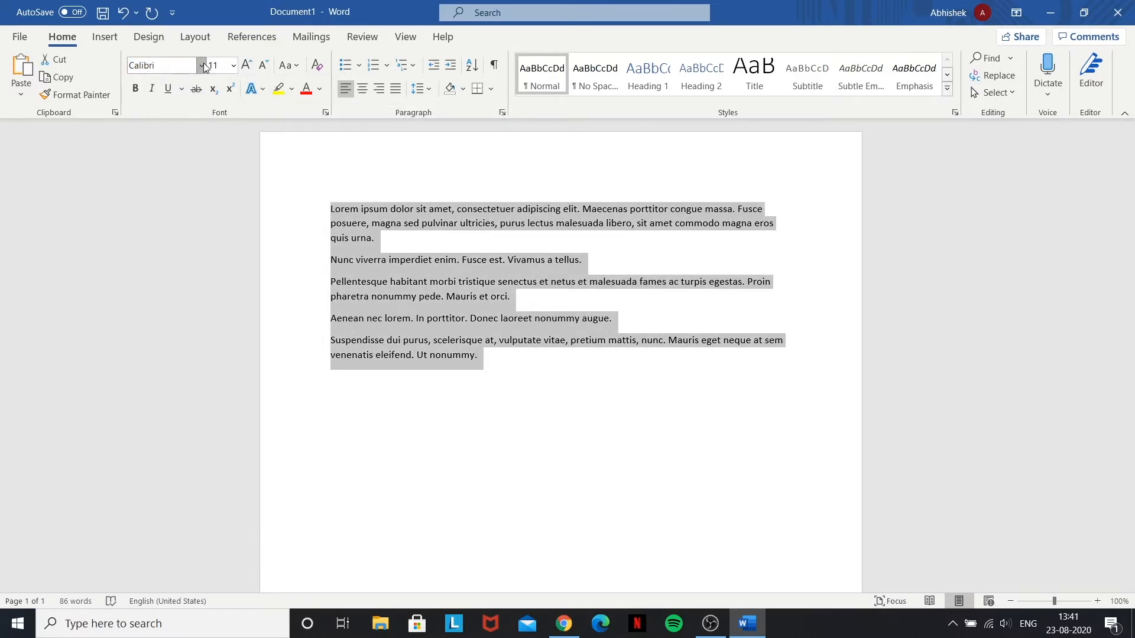
{"action": "left_click", "coordinate": [202, 65]}
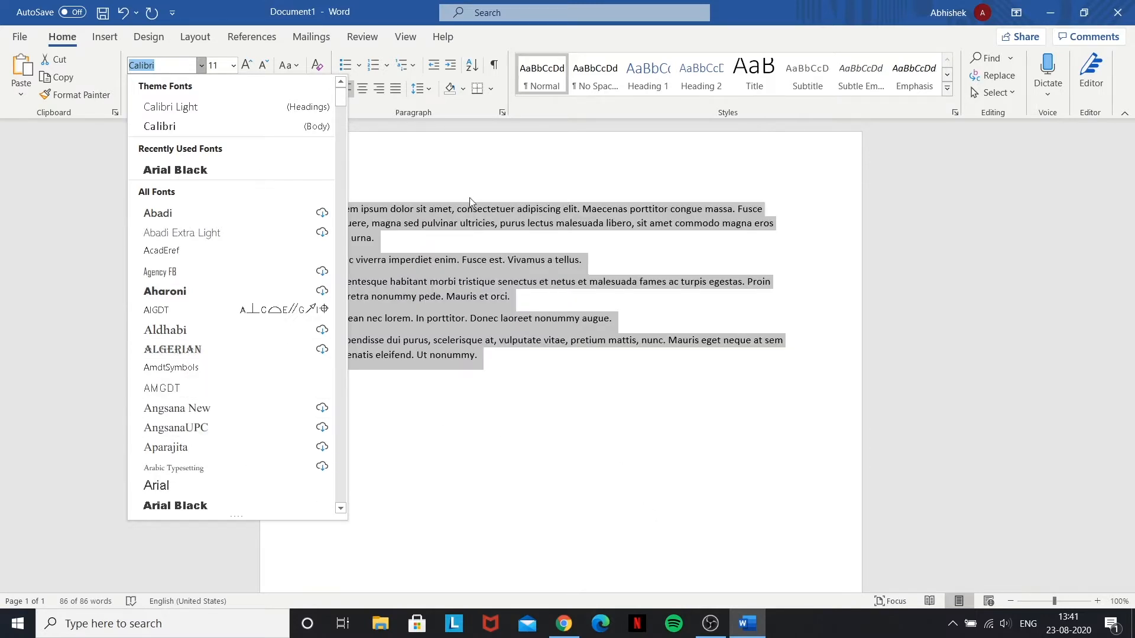
{"action": "key", "text": "Escape"}
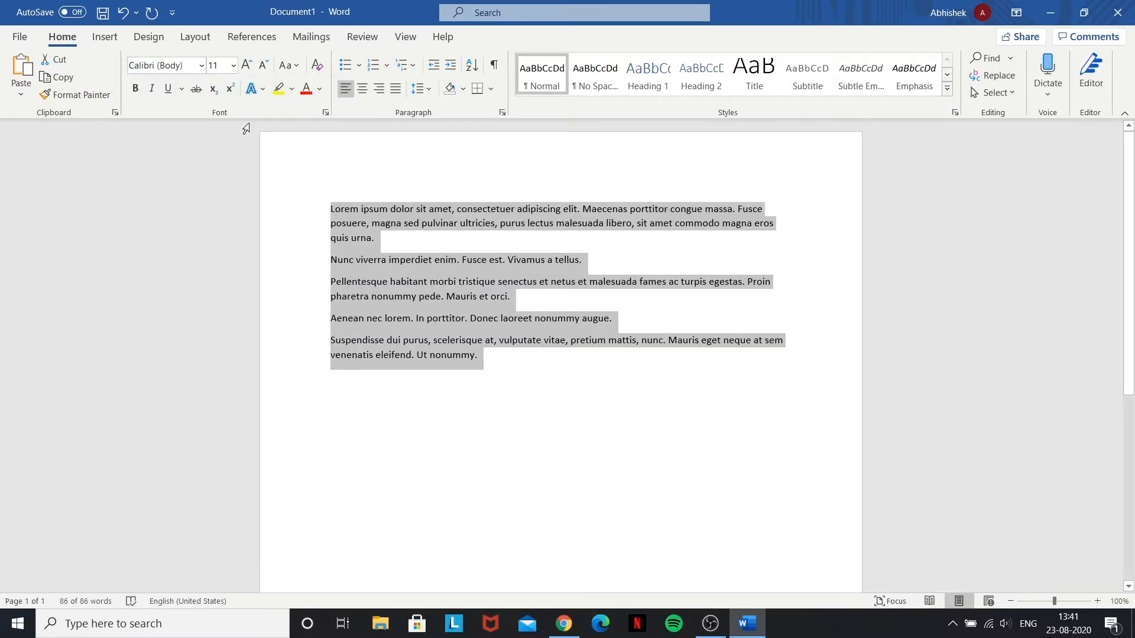
{"action": "left_click", "coordinate": [235, 67]}
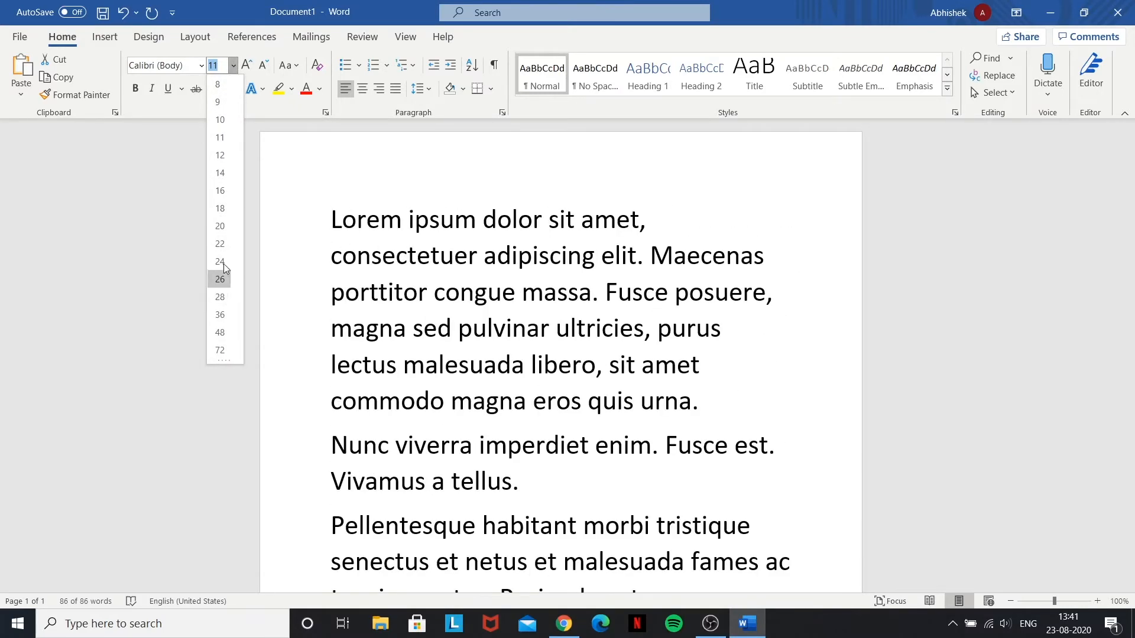
{"action": "left_click", "coordinate": [223, 92]}
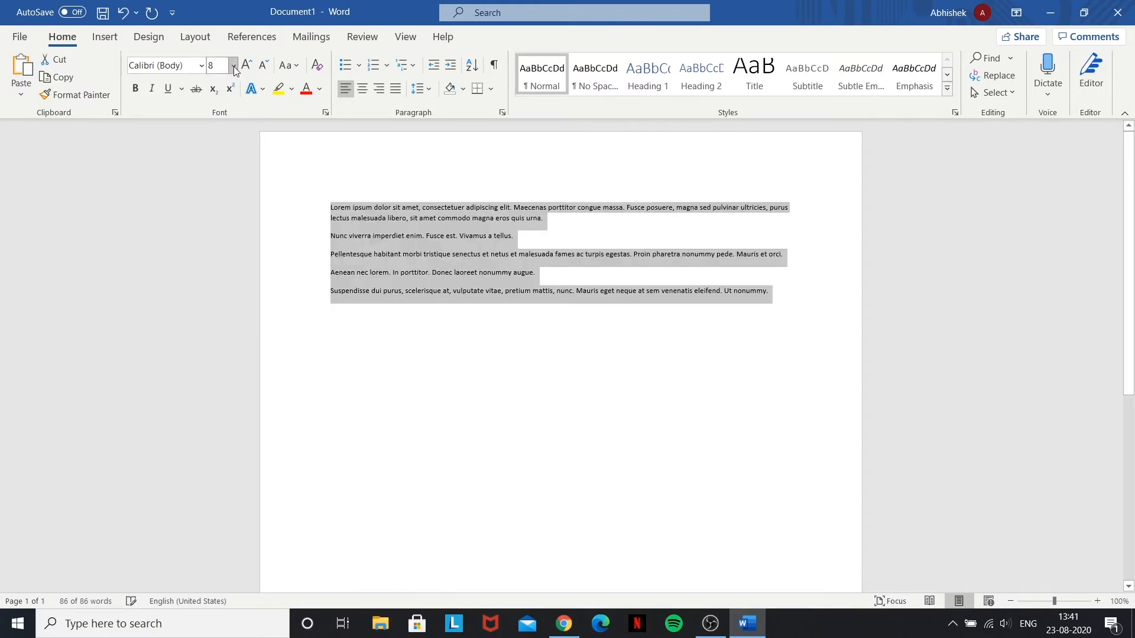
{"action": "left_click", "coordinate": [232, 66]}
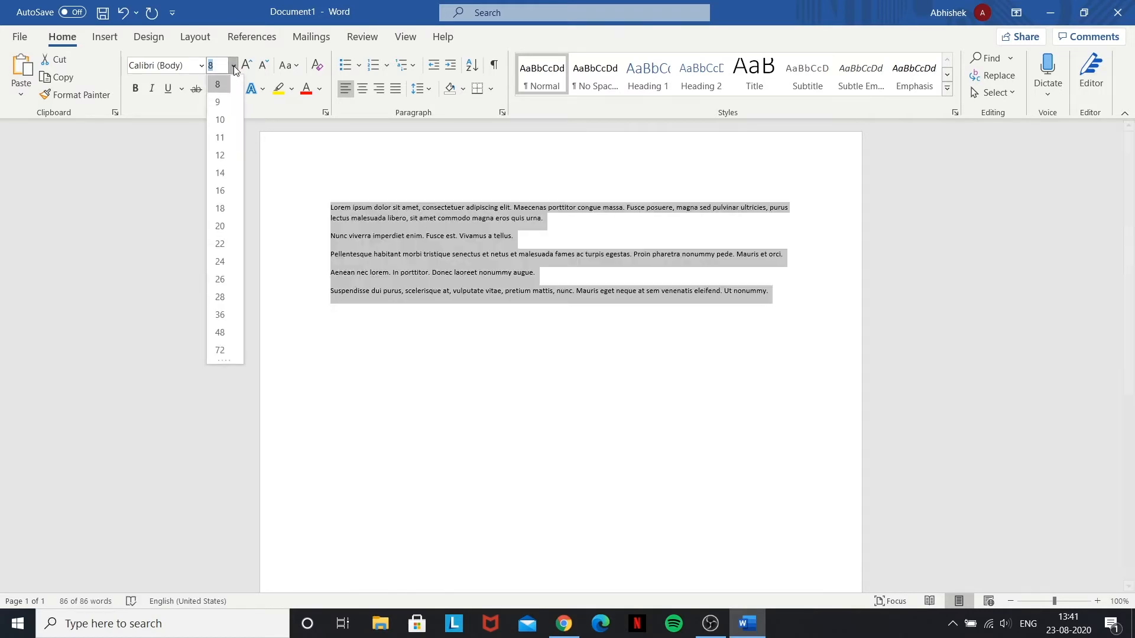
{"action": "left_click", "coordinate": [222, 173]}
Select the whole text, increase its font size in steps to 18 and decrease it back to 14
{"action": "left_click", "coordinate": [289, 210]}
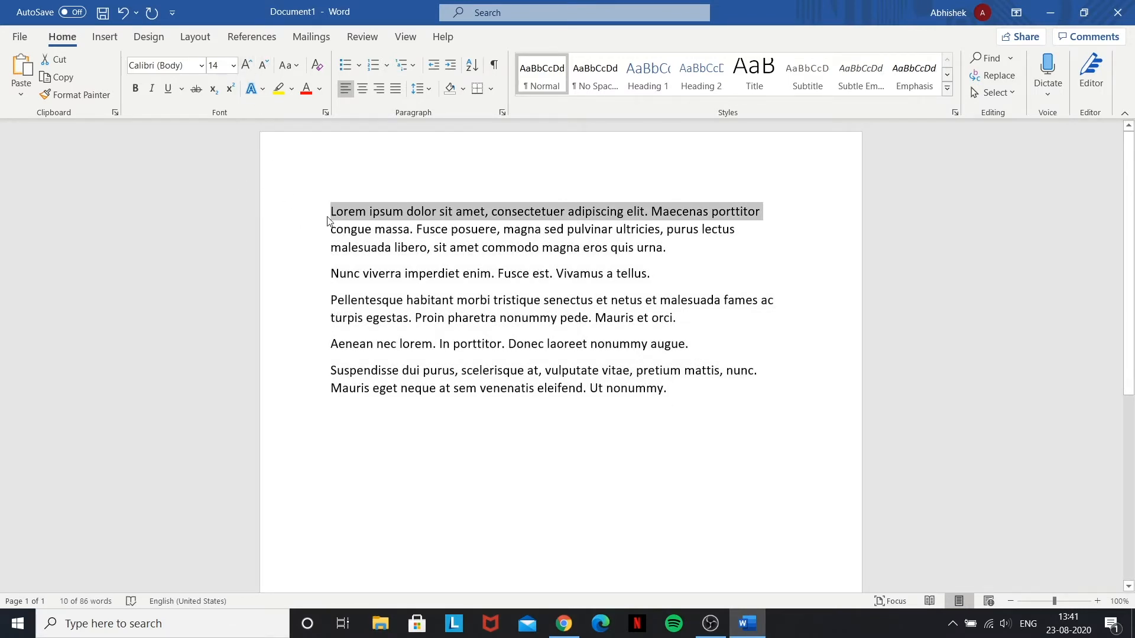
{"action": "left_click", "coordinate": [354, 214]}
{"action": "left_click", "coordinate": [344, 211]}
{"action": "left_click_drag", "start_coordinate": [329, 211], "coordinate": [793, 424]}
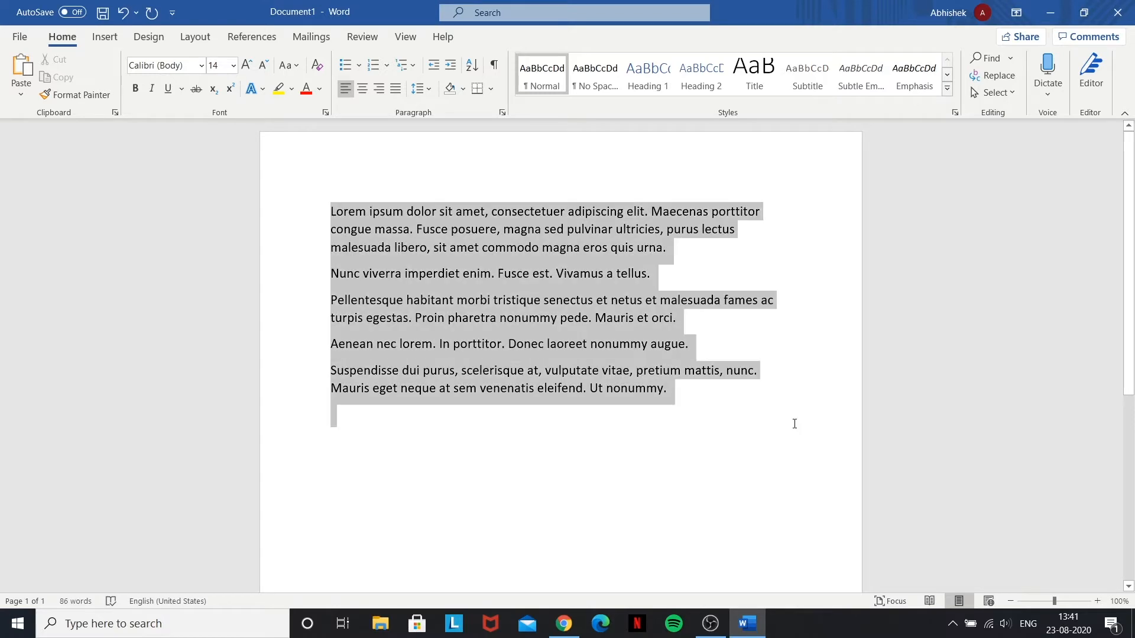
{"action": "left_click", "coordinate": [250, 70]}
{"action": "left_click", "coordinate": [250, 70]}
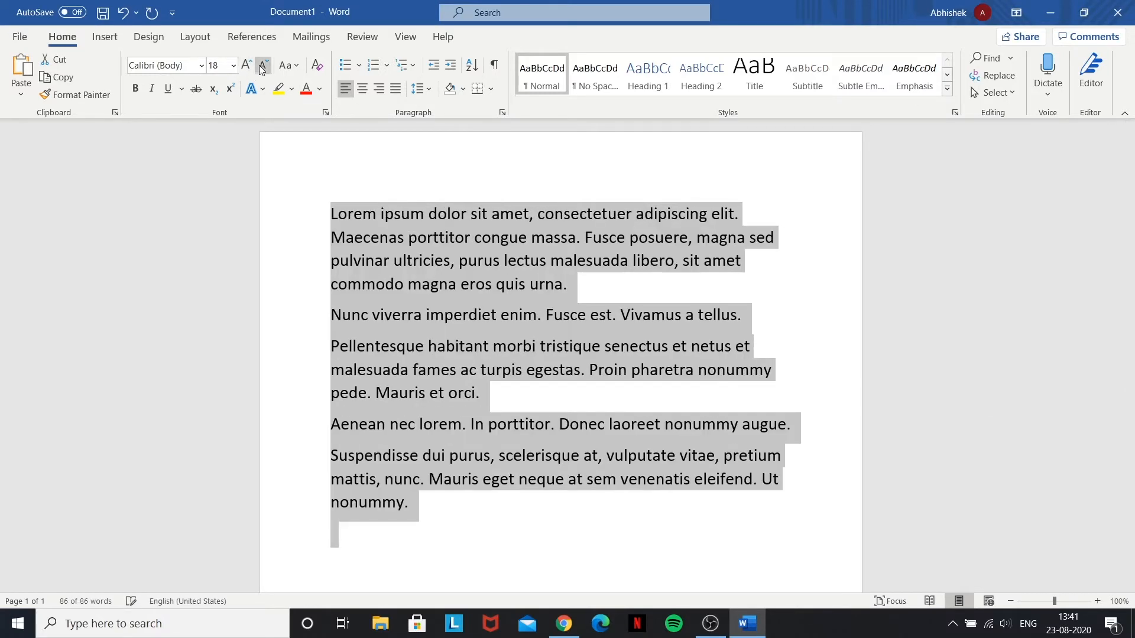
{"action": "left_click", "coordinate": [264, 66]}
{"action": "left_click", "coordinate": [264, 66]}
Insert "asbasasn" in Arial Black directly after "viverra" in the second paragraph
{"action": "left_click", "coordinate": [402, 273]}
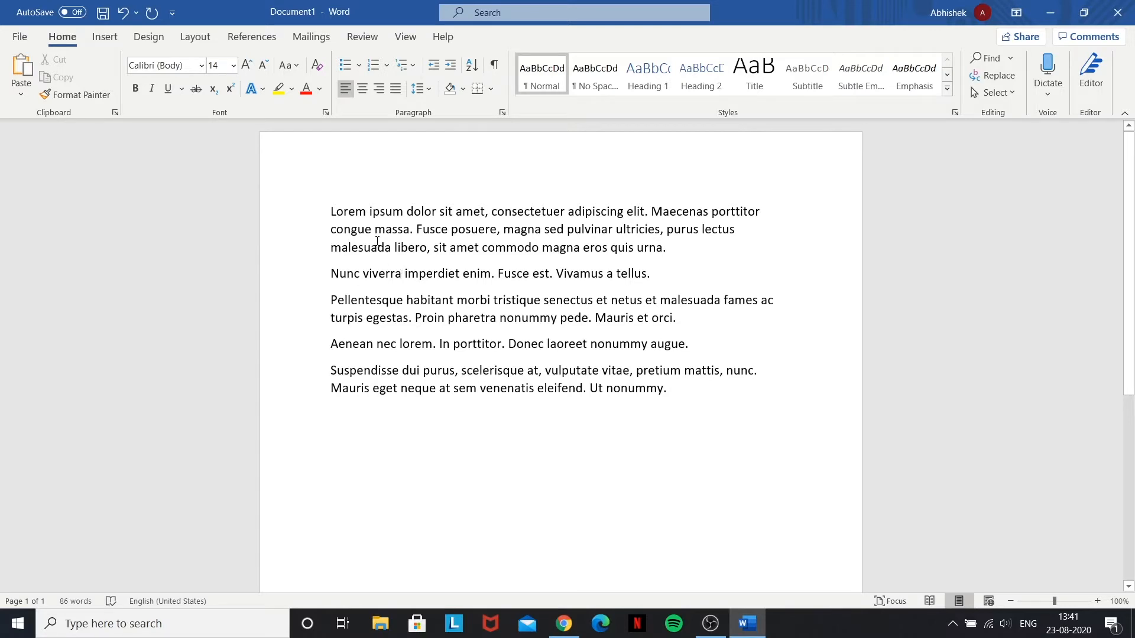
{"action": "left_click", "coordinate": [202, 65]}
{"action": "left_click", "coordinate": [198, 171]}
{"action": "type", "text": "asbasasn"}
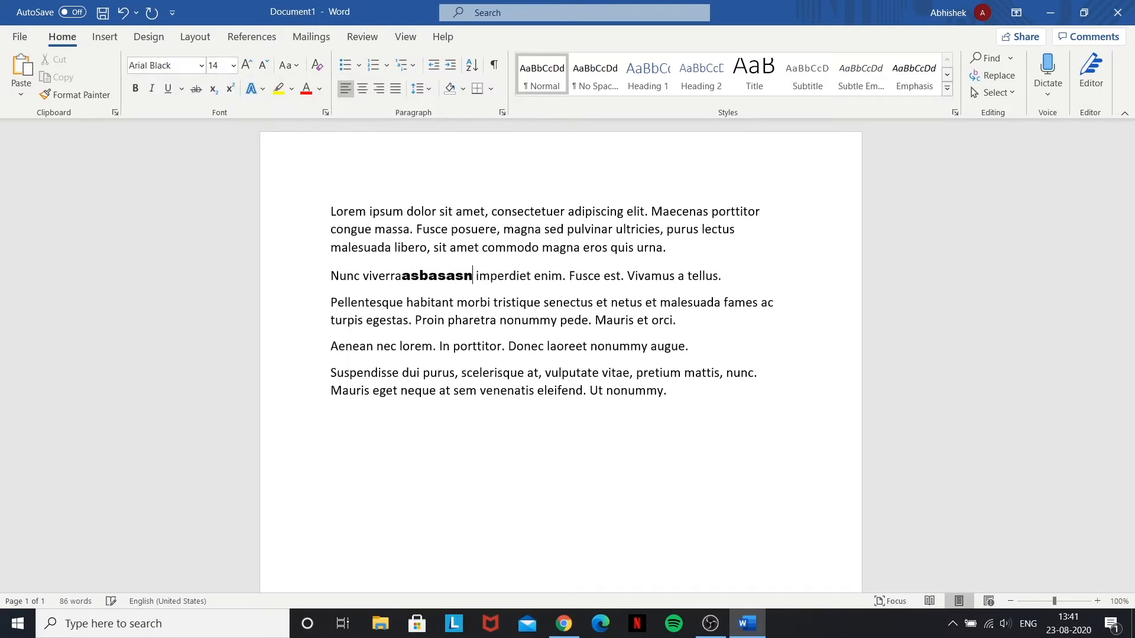
Delete the inserted "asbasasn" text from the second paragraph
{"action": "key", "text": "BackSpace"}
{"action": "key", "text": "BackSpace"}
{"action": "key", "text": "BackSpace"}
{"action": "key", "text": "BackSpace"}
{"action": "key", "text": "BackSpace"}
{"action": "key", "text": "BackSpace"}
{"action": "key", "text": "BackSpace"}
{"action": "key", "text": "BackSpace"}
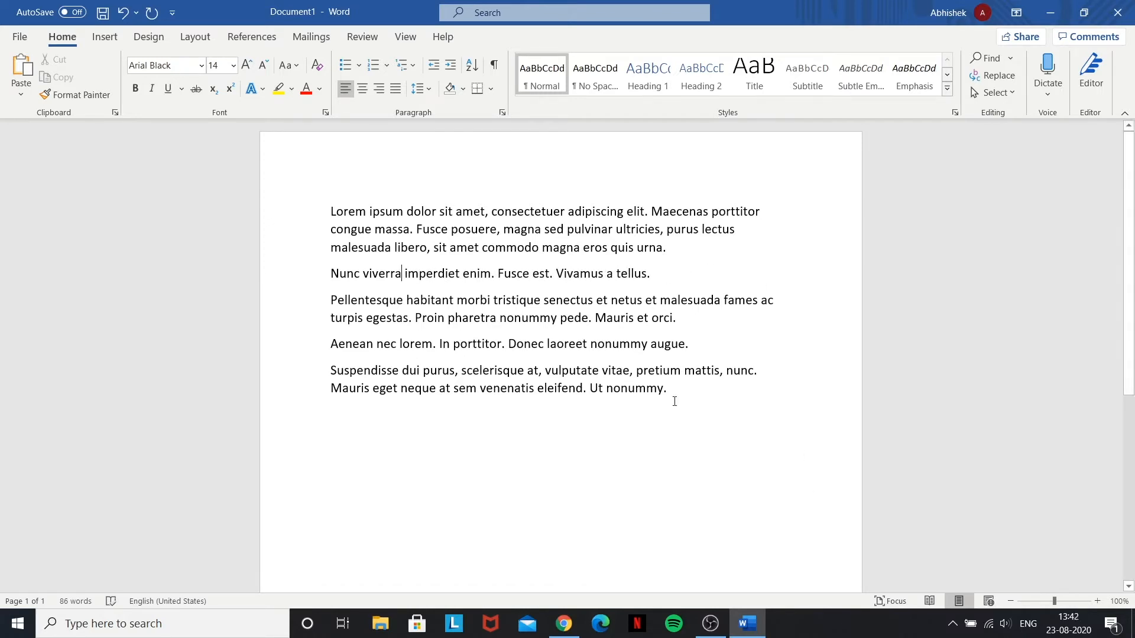
Apply Arial Black to all the paragraphs and change them back to Calibri (Body)
{"action": "left_click_drag", "start_coordinate": [689, 388], "coordinate": [309, 213]}
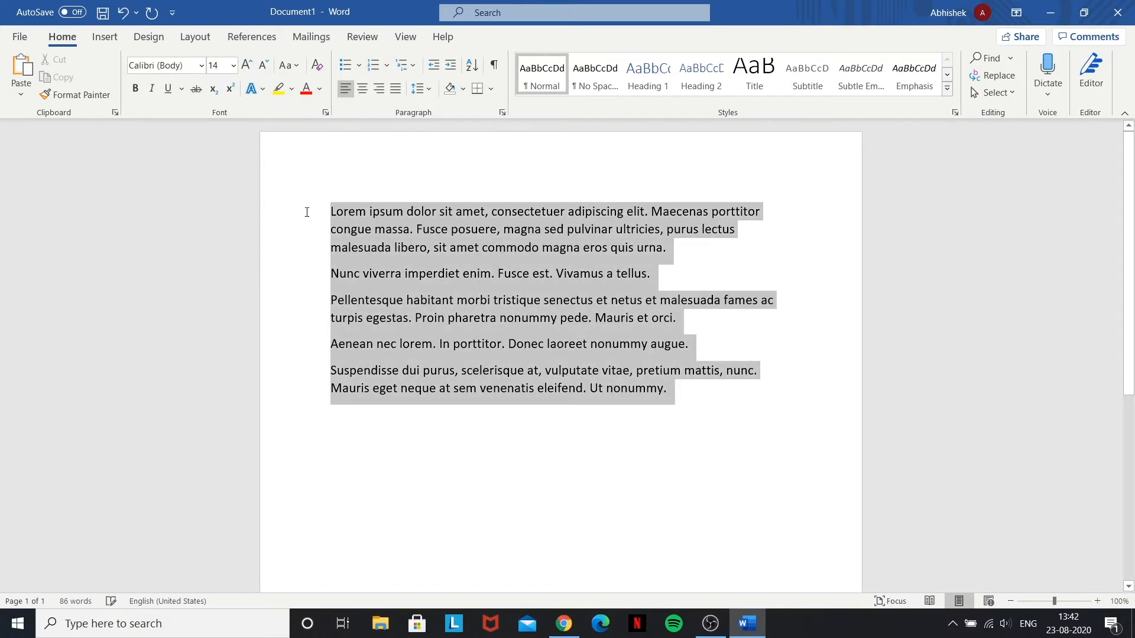
{"action": "left_click", "coordinate": [203, 70]}
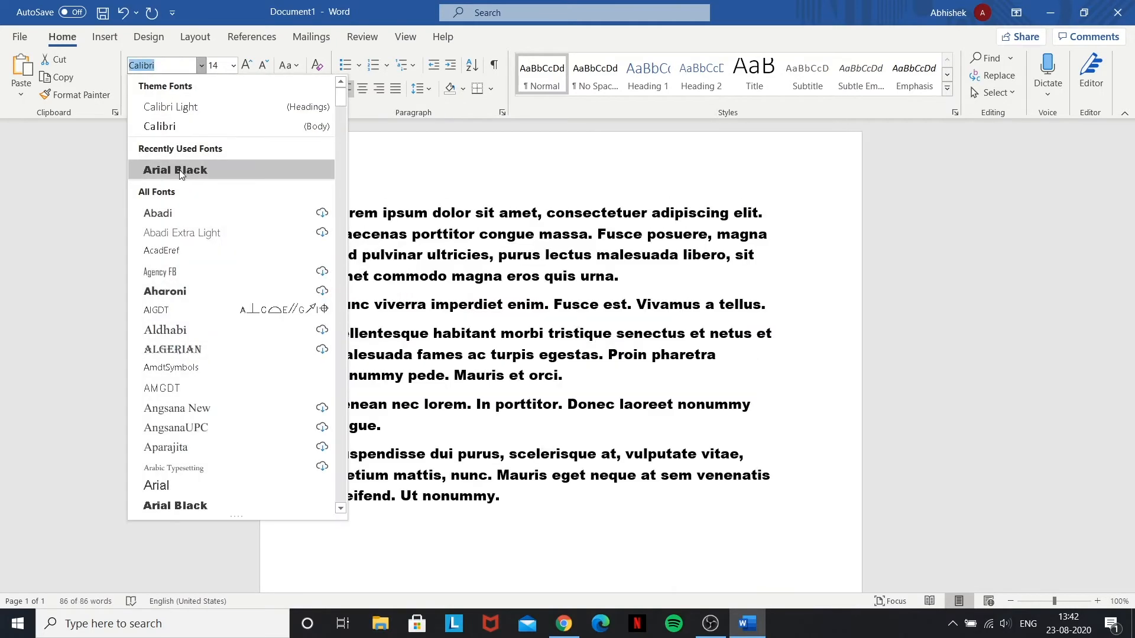
{"action": "left_click", "coordinate": [177, 177]}
{"action": "left_click", "coordinate": [203, 65]}
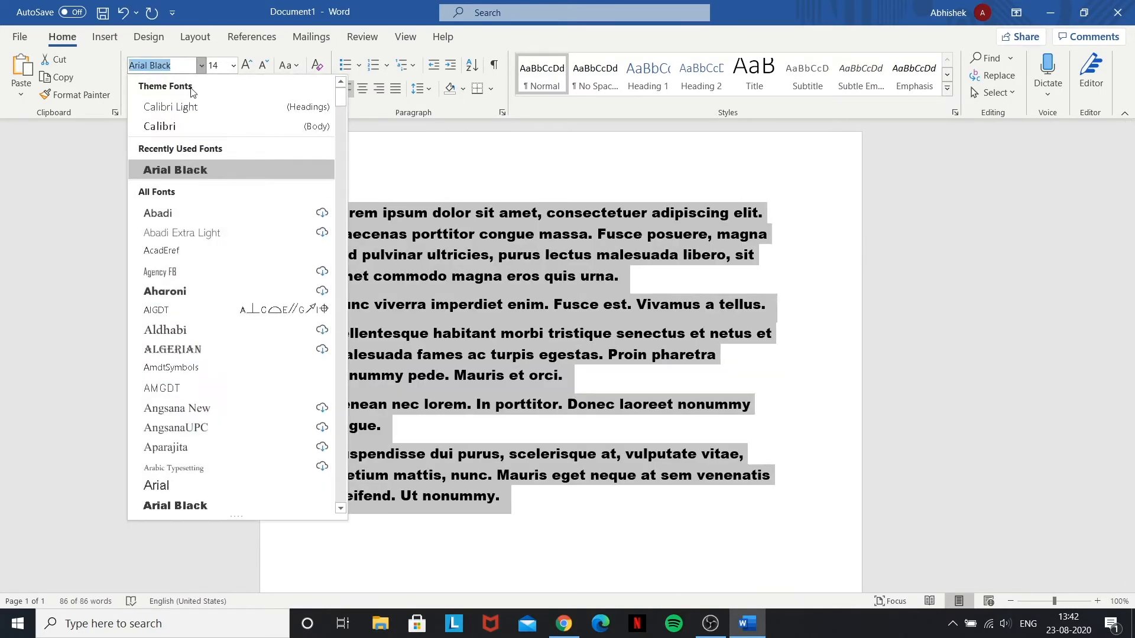
{"action": "left_click", "coordinate": [154, 124]}
Write "welcome" in Arial Black on the empty line below the last paragraph
{"action": "left_click", "coordinate": [677, 408]}
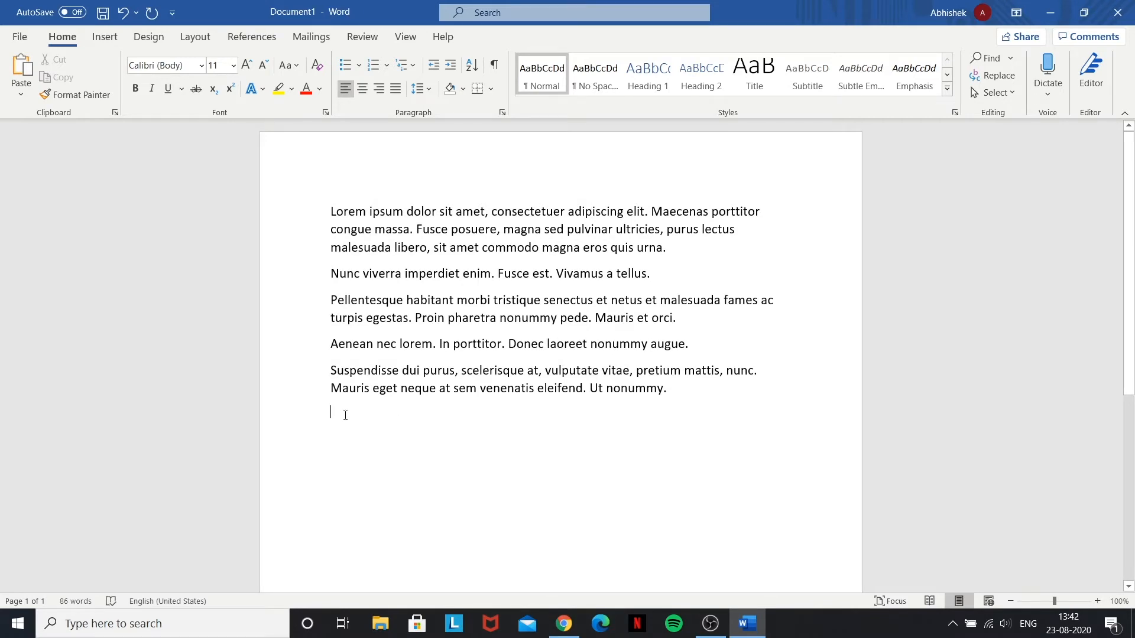
{"action": "left_click", "coordinate": [203, 65]}
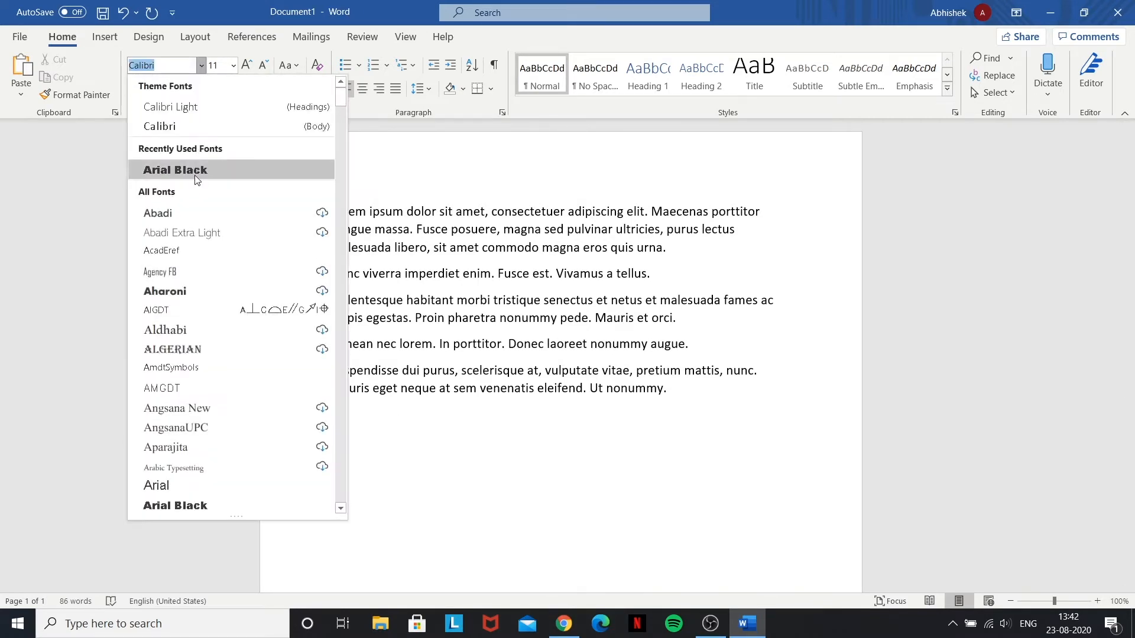
{"action": "left_click", "coordinate": [172, 173]}
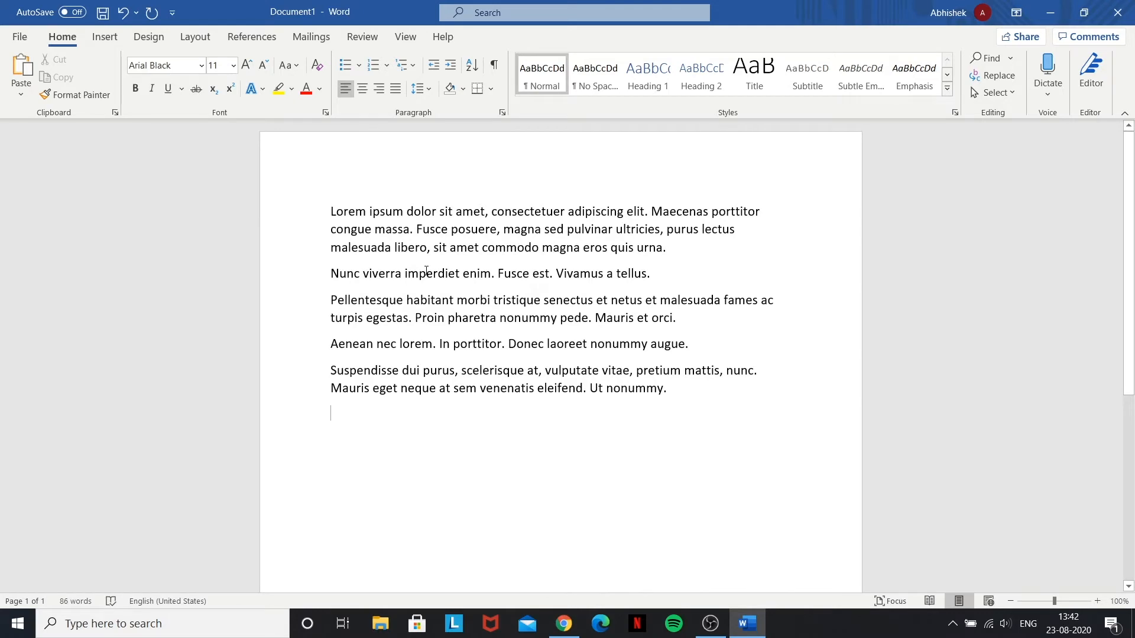
{"action": "type", "text": "welcome"}
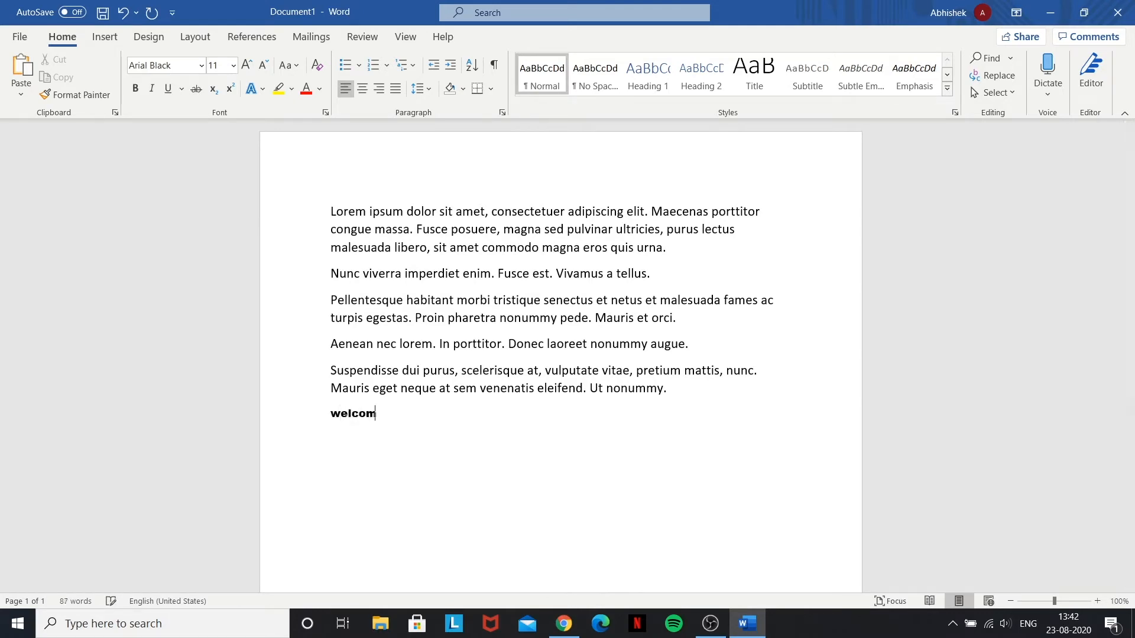
Delete the word "welcome" from the line below the last paragraph
{"action": "key", "text": "BackSpace"}
{"action": "key", "text": "BackSpace"}
{"action": "key", "text": "BackSpace"}
{"action": "key", "text": "BackSpace"}
{"action": "key", "text": "BackSpace"}
{"action": "key", "text": "BackSpace"}
{"action": "key", "text": "BackSpace"}
{"action": "key", "text": "BackSpace"}
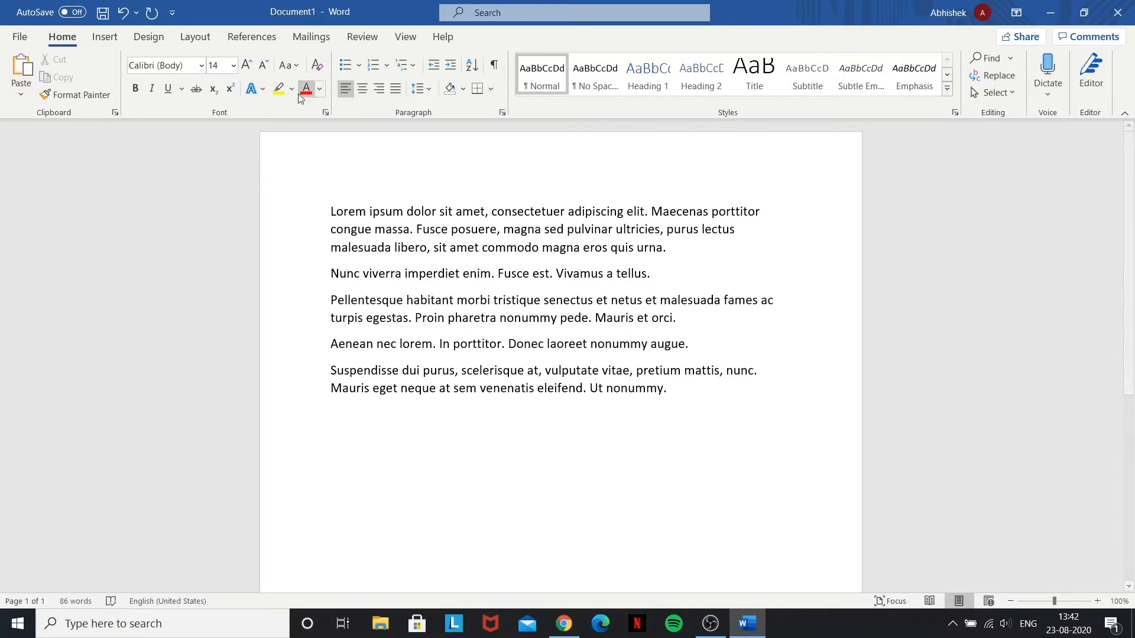
View the Change Case options without applying any of them
{"action": "left_click", "coordinate": [299, 65]}
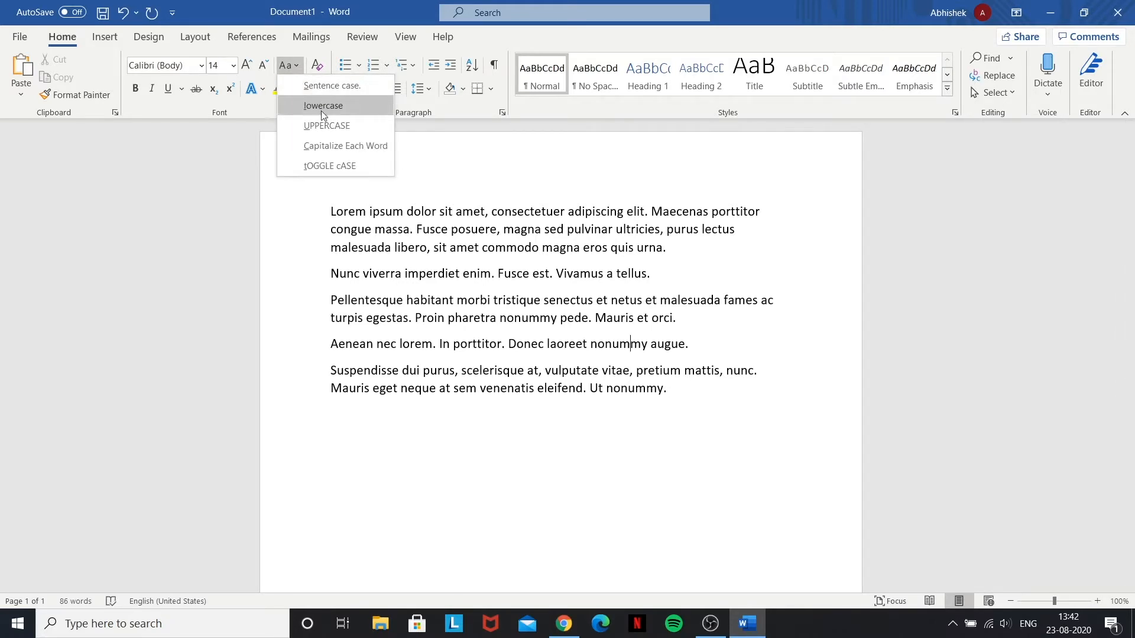
{"action": "left_click", "coordinate": [346, 222]}
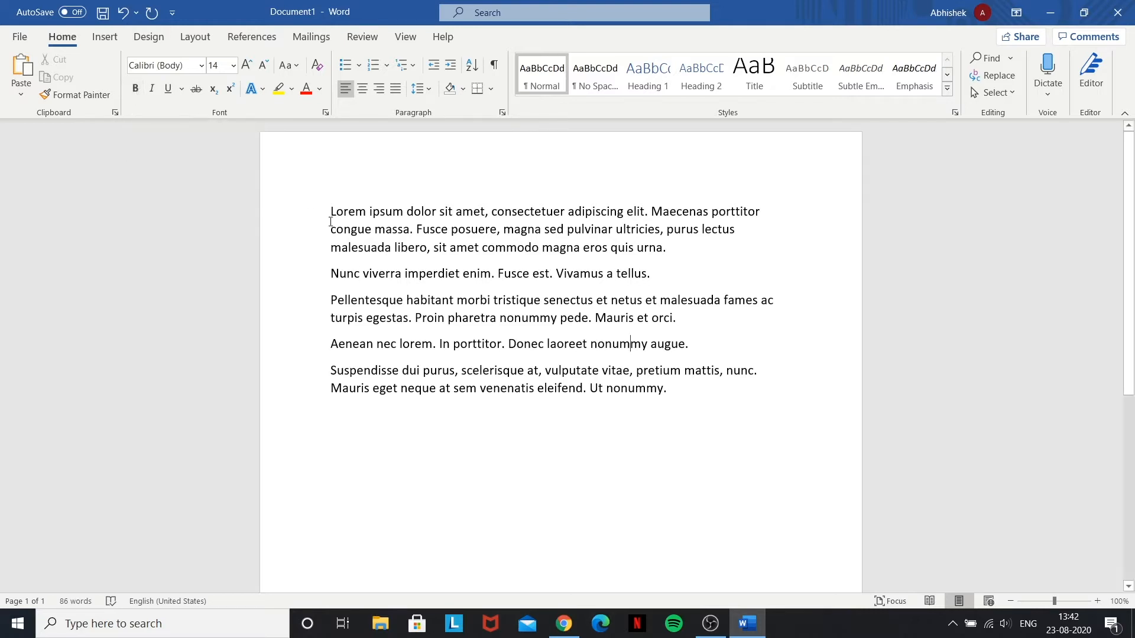
Write "BOld" with bold formatting on the empty line below the last paragraph
{"action": "left_click", "coordinate": [372, 423]}
{"action": "left_click", "coordinate": [133, 87]}
{"action": "type", "text": "BOld"}
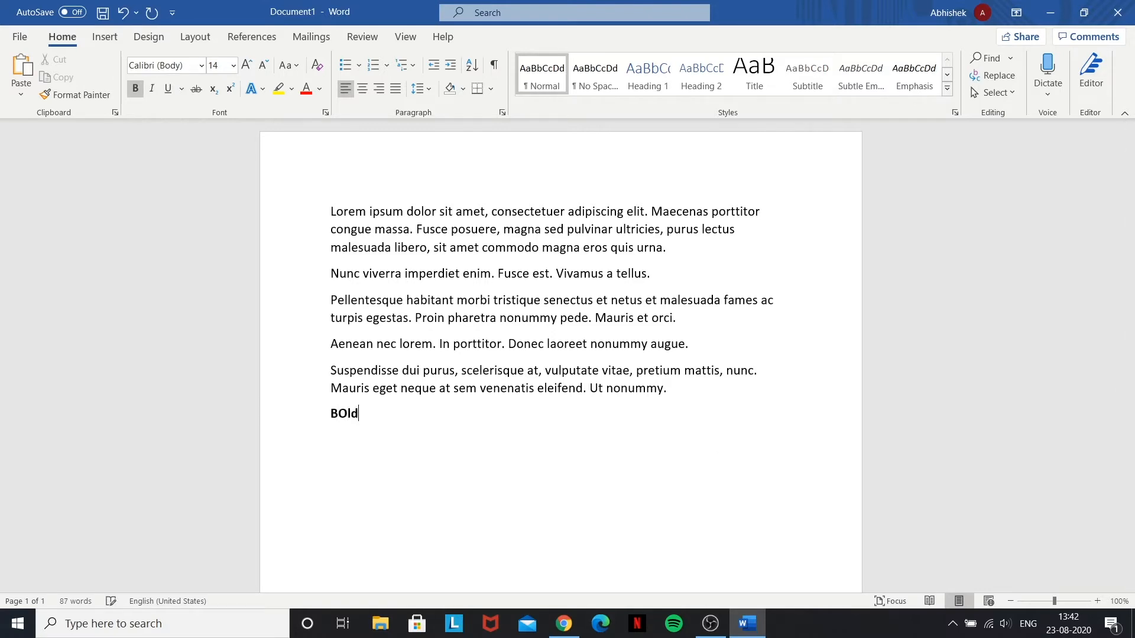
{"action": "type", "text": "D"}
Delete the bold sample word below the last paragraph
{"action": "key", "text": "BackSpace"}
{"action": "key", "text": "BackSpace"}
{"action": "key", "text": "BackSpace"}
{"action": "key", "text": "BackSpace"}
Write the word "Italic" with italic formatting on the empty line below the last paragraph
{"action": "key", "text": "ctrl+i"}
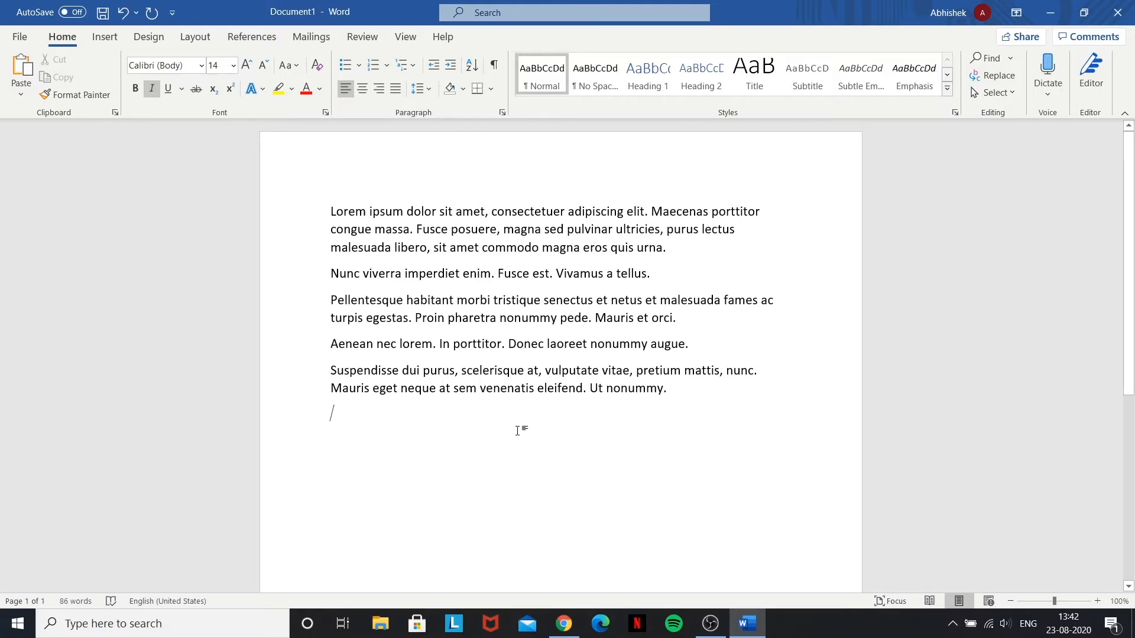
{"action": "type", "text": "Italic"}
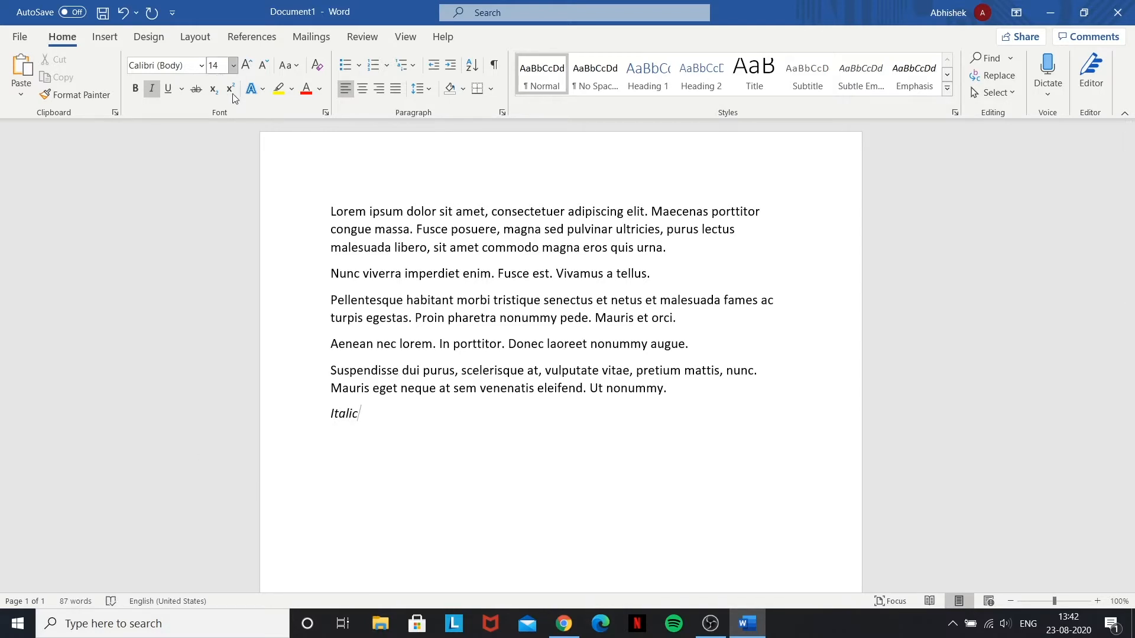
{"action": "mouse_move", "coordinate": [381, 421]}
{"action": "left_mouse_down"}
{"action": "mouse_move", "coordinate": [322, 397]}
{"action": "mouse_move", "coordinate": [370, 436]}
{"action": "left_mouse_up"}
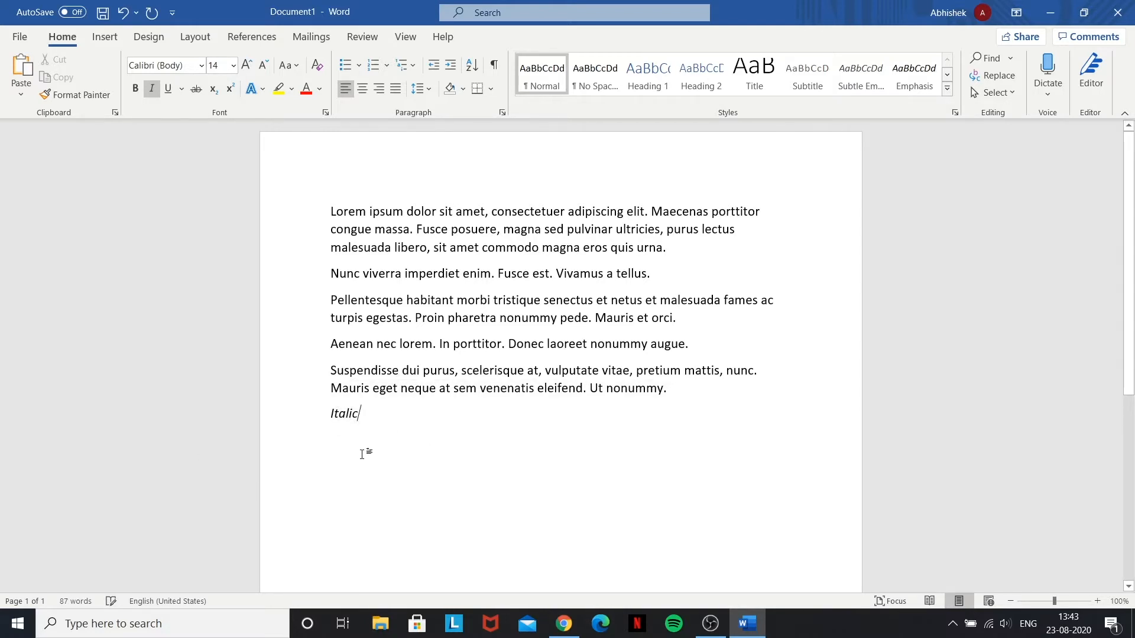
Delete the italic sample word below the last paragraph
{"action": "key", "text": "BackSpace"}
{"action": "key", "text": "BackSpace"}
{"action": "key", "text": "BackSpace"}
{"action": "key", "text": "BackSpace"}
{"action": "key", "text": "BackSpace"}
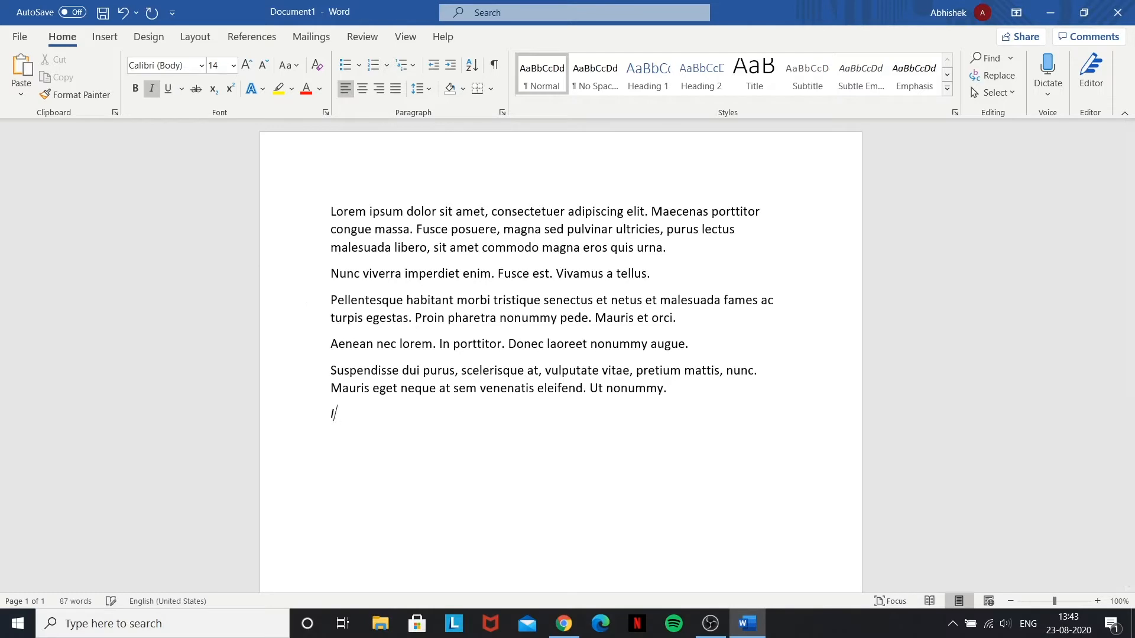
{"action": "key", "text": "BackSpace"}
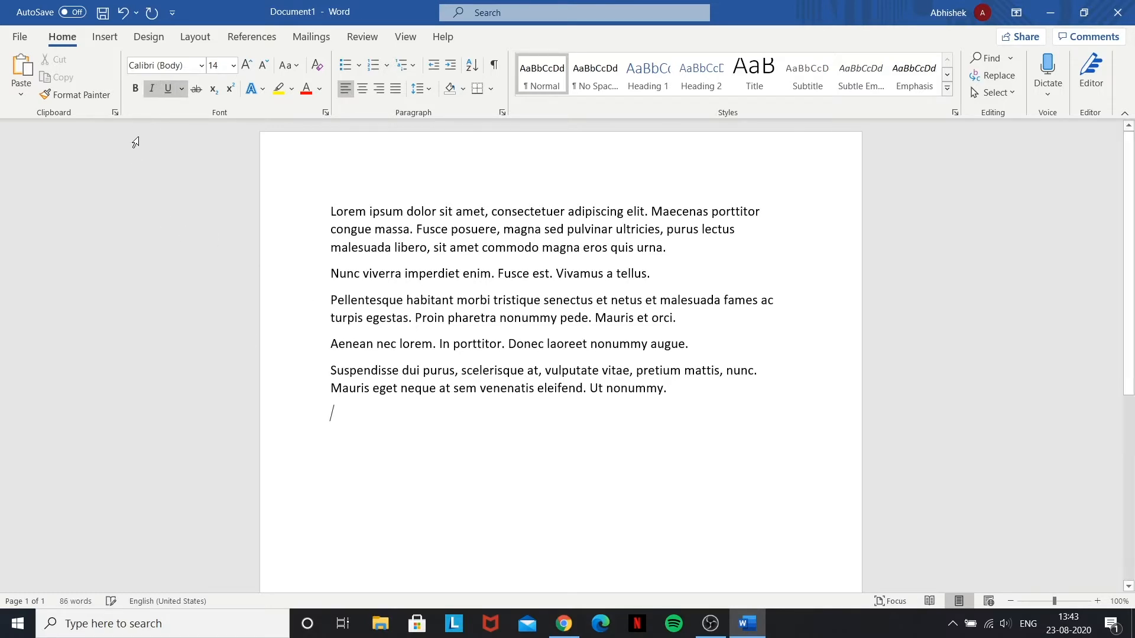
Turn off italic and write "Underline" with underline formatting on the empty line below the last paragraph
{"action": "left_click", "coordinate": [153, 89]}
{"action": "type", "text": "Underline"}
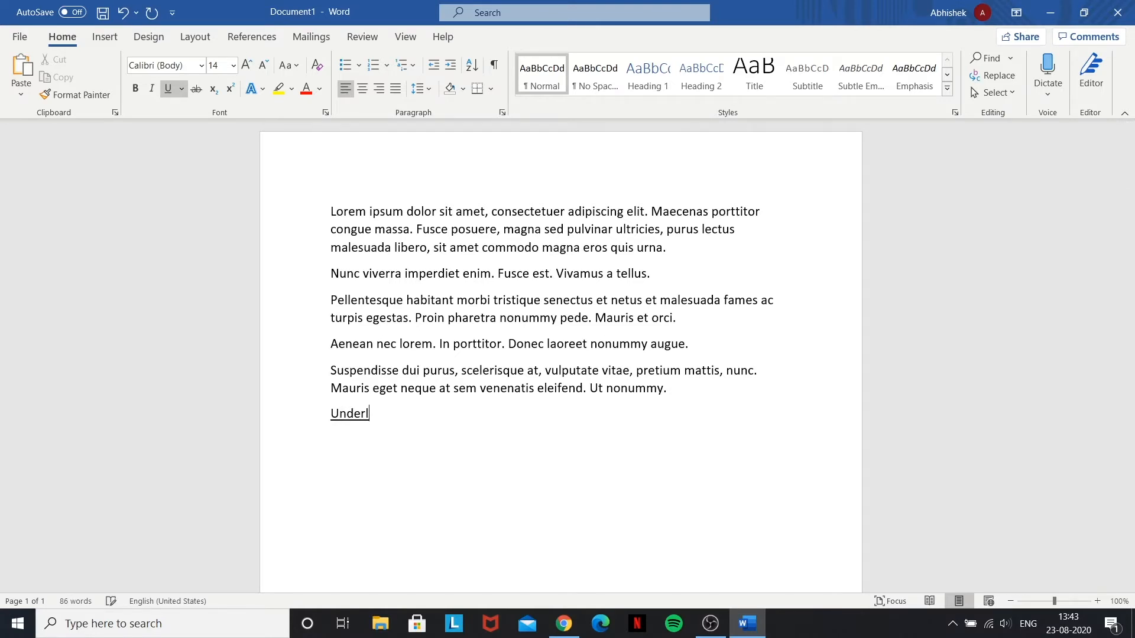
Delete the underlined sample word below the last paragraph
{"action": "key", "text": "BackSpace"}
{"action": "key", "text": "BackSpace"}
{"action": "key", "text": "BackSpace"}
{"action": "key", "text": "BackSpace"}
{"action": "key", "text": "BackSpace"}
{"action": "key", "text": "BackSpace"}
{"action": "key", "text": "BackSpace"}
{"action": "key", "text": "BackSpace"}
{"action": "key", "text": "BackSpace"}
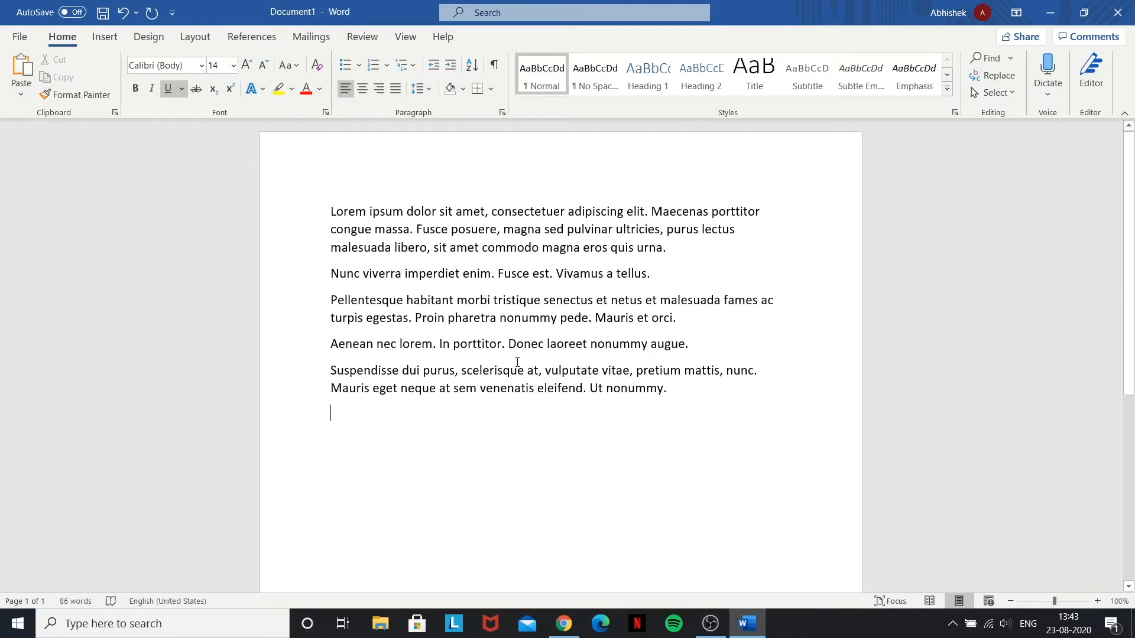
View the available underline styles and write "Underline" again with a single underline below the last paragraph
{"action": "left_click", "coordinate": [181, 88]}
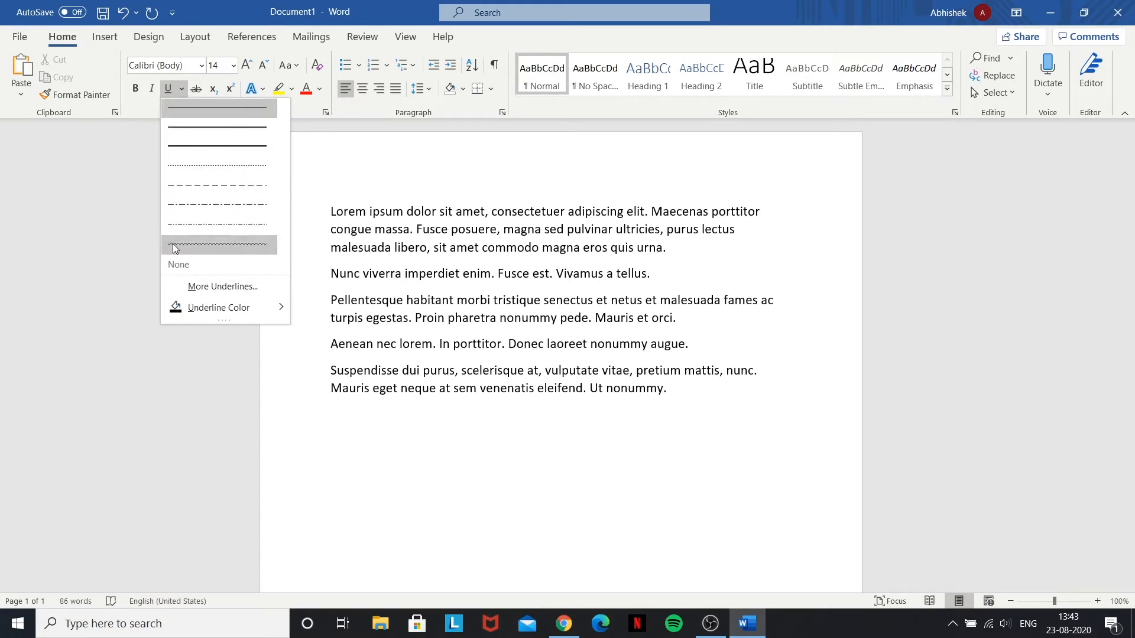
{"action": "left_click", "coordinate": [343, 428]}
{"action": "type", "text": "U"}
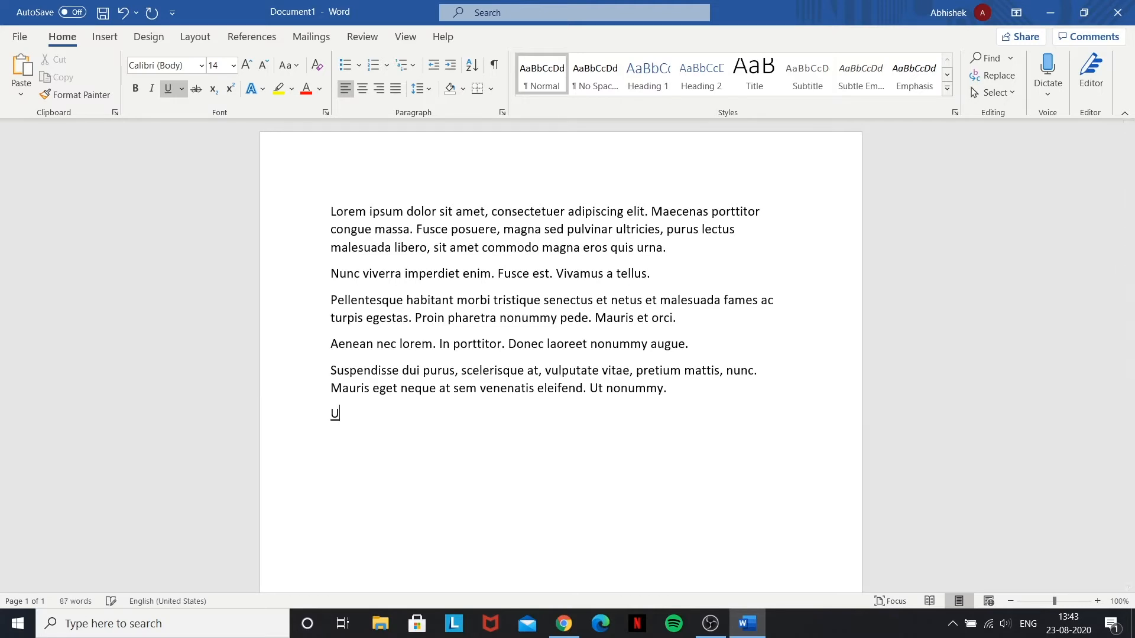
{"action": "type", "text": "nderline"}
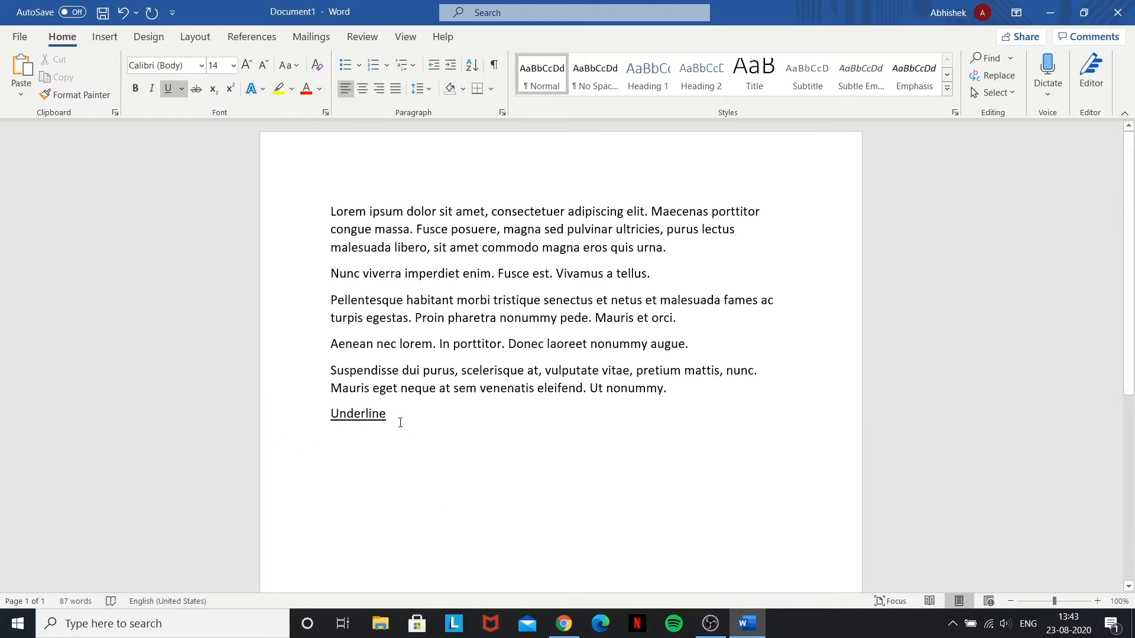
Preview other underline styles on the sample word "Underline" and remove its underline formatting
{"action": "left_click_drag", "start_coordinate": [401, 422], "coordinate": [251, 418]}
{"action": "left_click", "coordinate": [181, 88]}
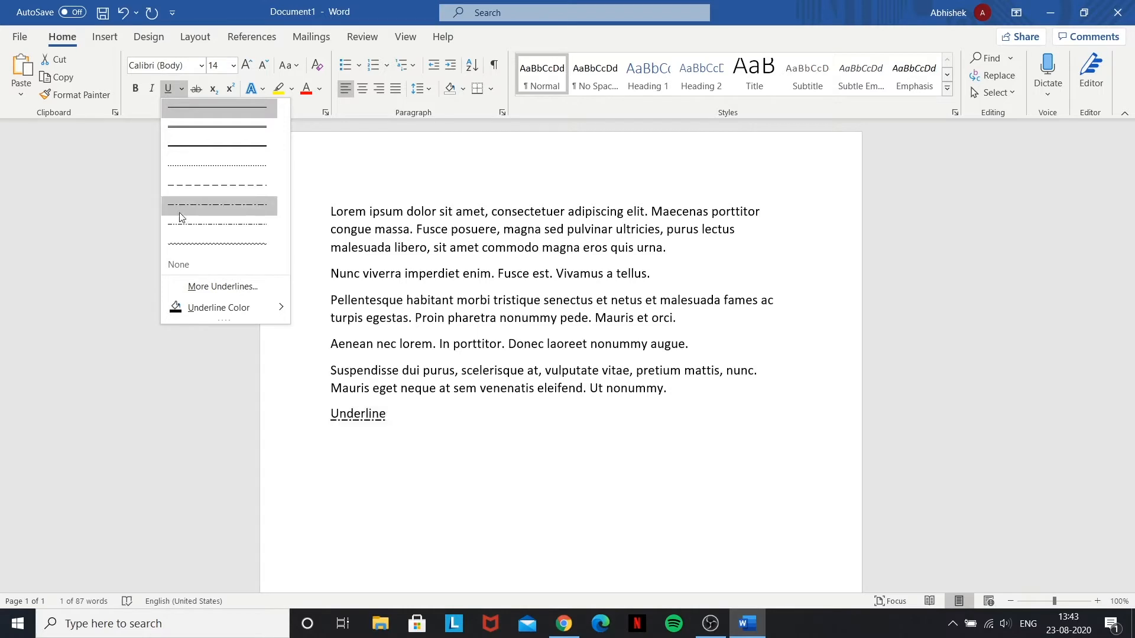
{"action": "left_click", "coordinate": [62, 265]}
{"action": "left_click", "coordinate": [170, 90]}
{"action": "left_click", "coordinate": [437, 437]}
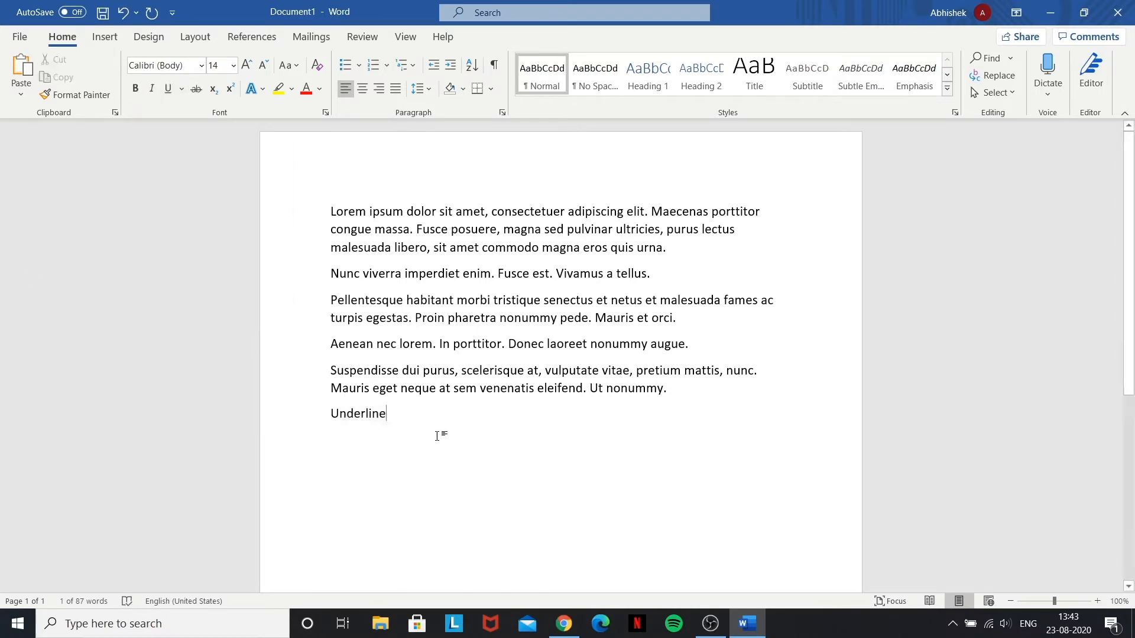
Delete the plain word "Underline" together with its line below the last paragraph
{"action": "key", "text": "BackSpace"}
{"action": "key", "text": "BackSpace"}
{"action": "key", "text": "BackSpace"}
{"action": "key", "text": "BackSpace"}
{"action": "key", "text": "BackSpace"}
{"action": "key", "text": "BackSpace"}
{"action": "key", "text": "BackSpace"}
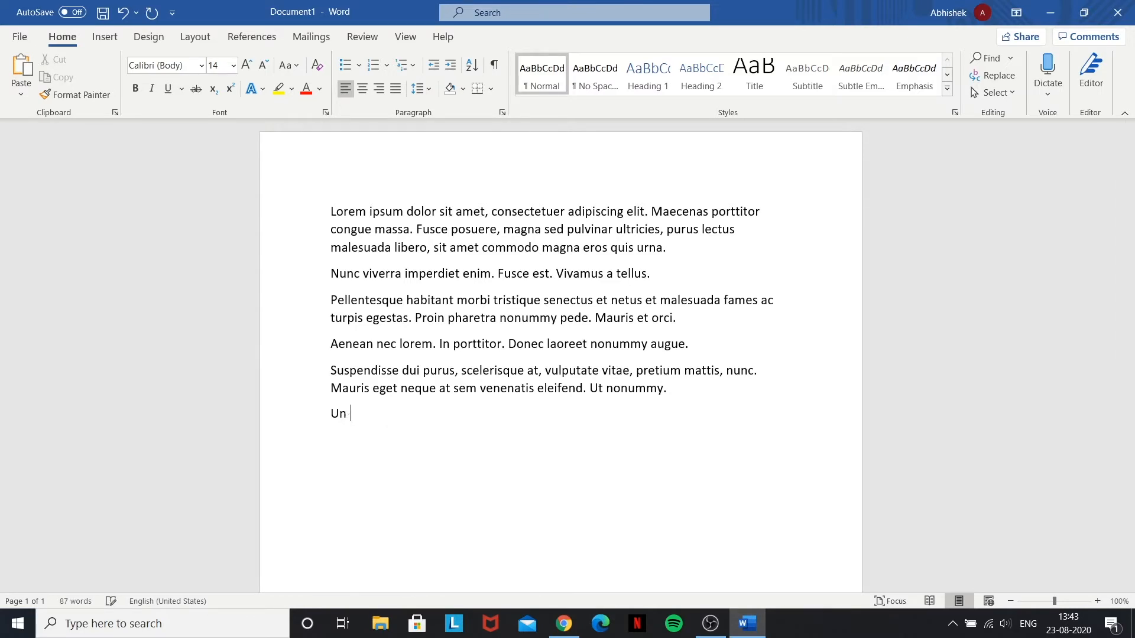
{"action": "key", "text": "BackSpace"}
{"action": "key", "text": "BackSpace"}
{"action": "key", "text": "BackSpace"}
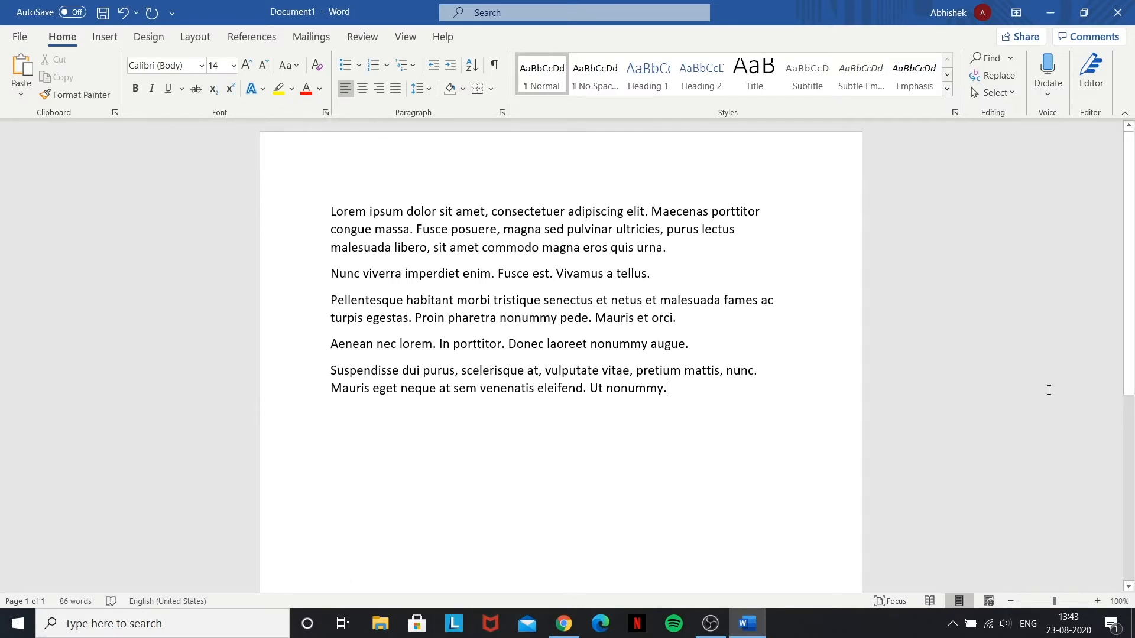
Write "Log10x" with the 10 as subscript, leaving an empty line below the last paragraph
{"action": "key", "text": "Return"}
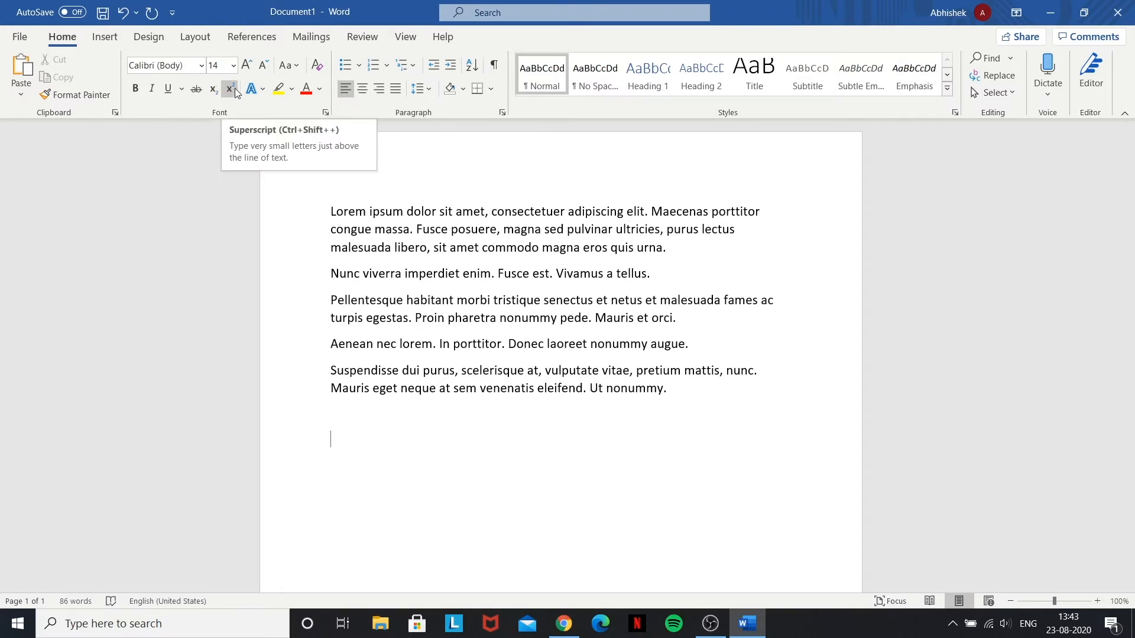
{"action": "left_click", "coordinate": [450, 432]}
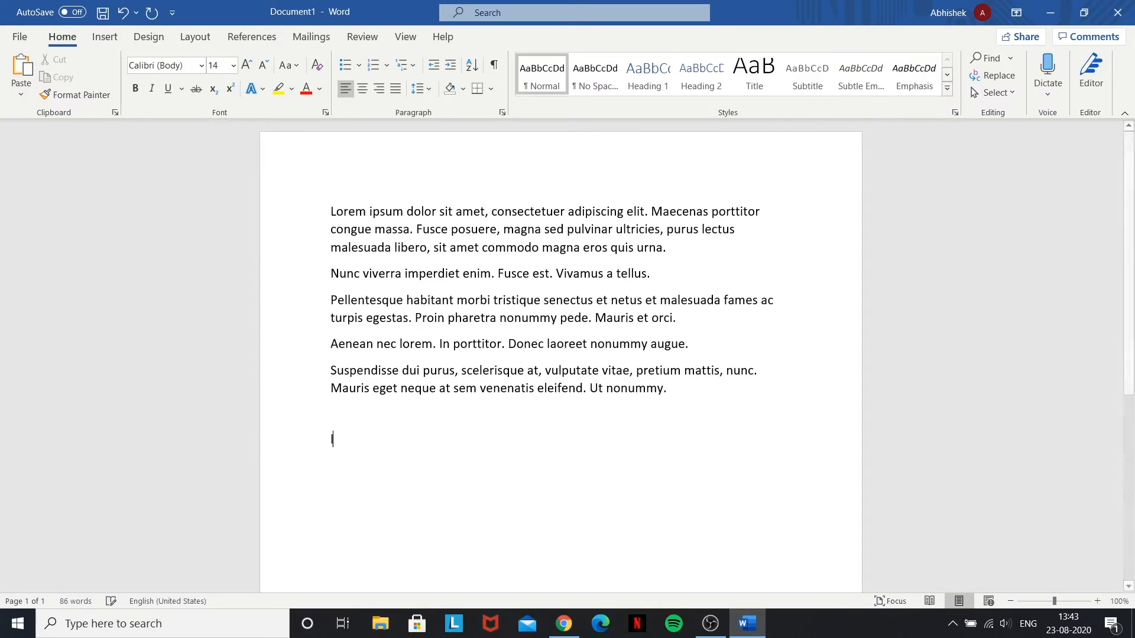
{"action": "type", "text": "log"}
{"action": "left_click", "coordinate": [210, 90]}
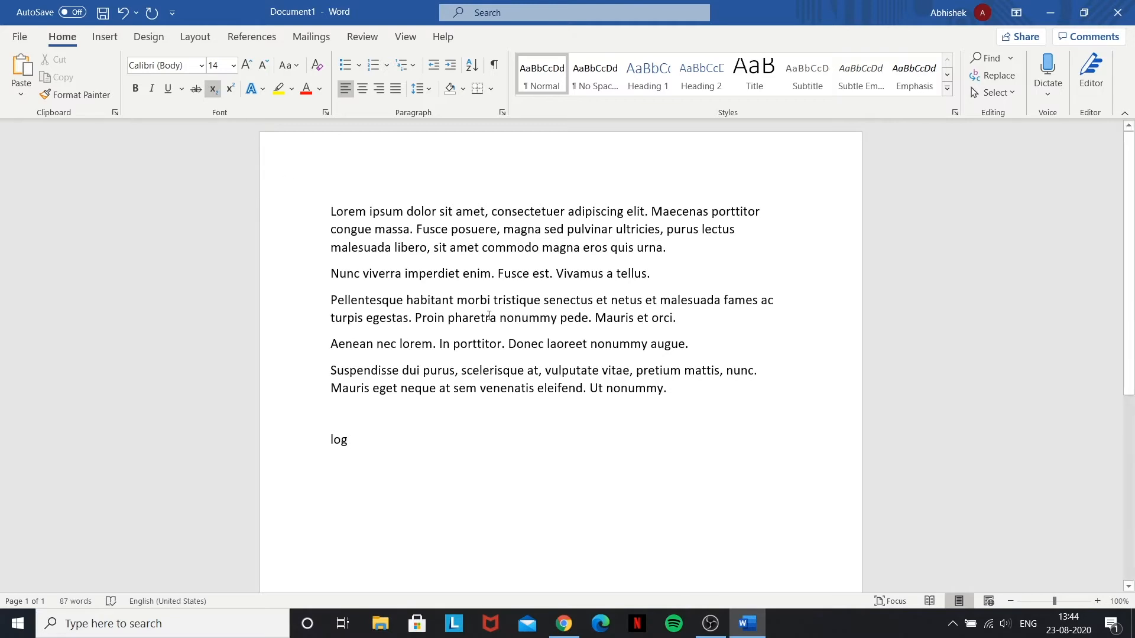
{"action": "type", "text": "10"}
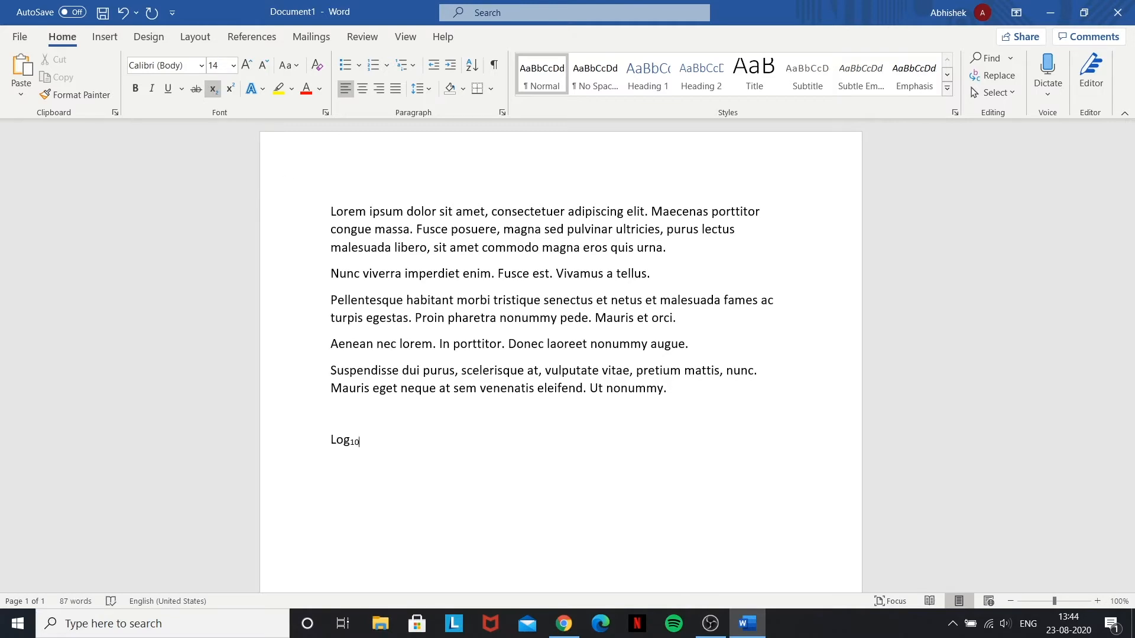
{"action": "left_click", "coordinate": [213, 88]}
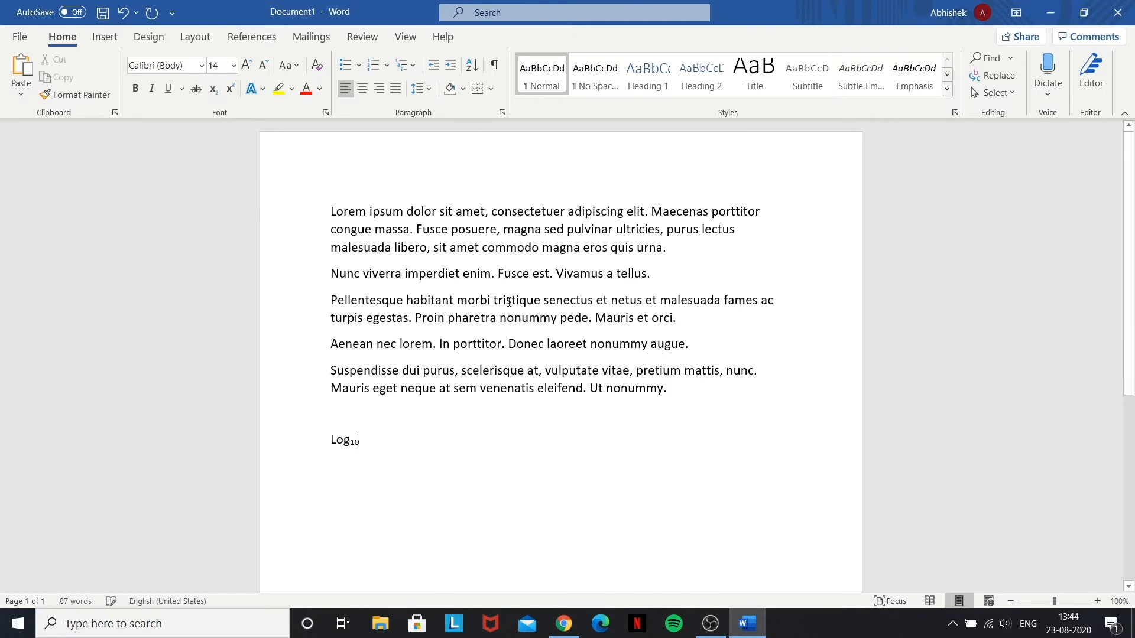
{"action": "type", "text": "x"}
Replace the logarithm sample with "10" followed by a superscript 2
{"action": "left_click_drag", "start_coordinate": [350, 440], "coordinate": [317, 447]}
{"action": "key", "text": "BackSpace"}
{"action": "type", "text": "10"}
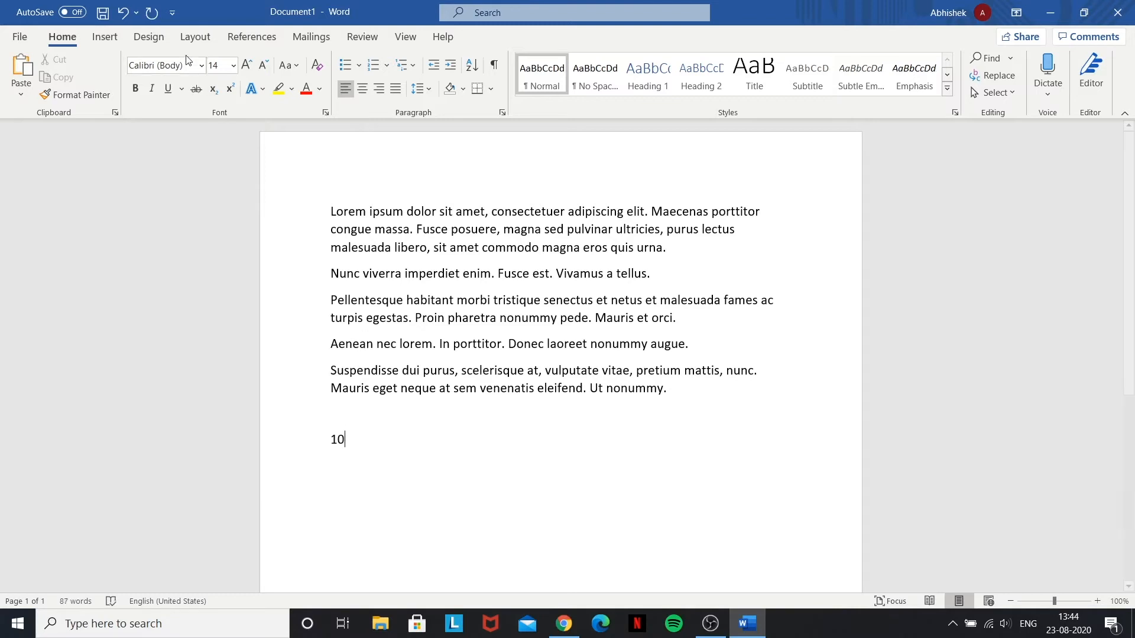
{"action": "left_click", "coordinate": [230, 90]}
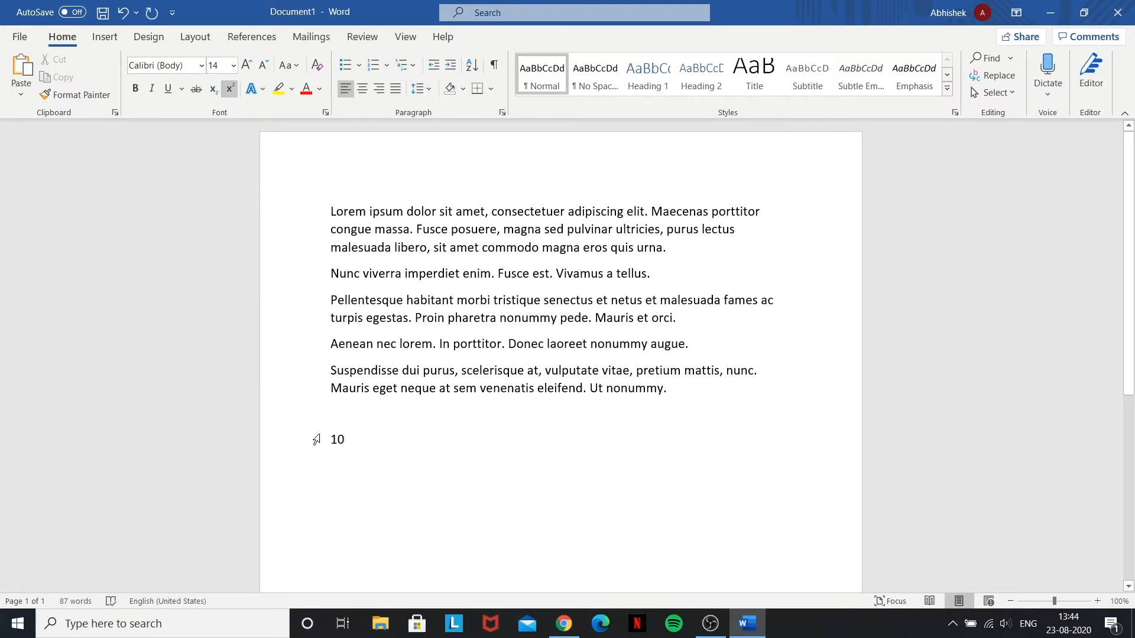
{"action": "type", "text": "2"}
Delete the superscript sample and view the text effects gallery without applying any effect
{"action": "left_click_drag", "start_coordinate": [349, 435], "coordinate": [311, 443]}
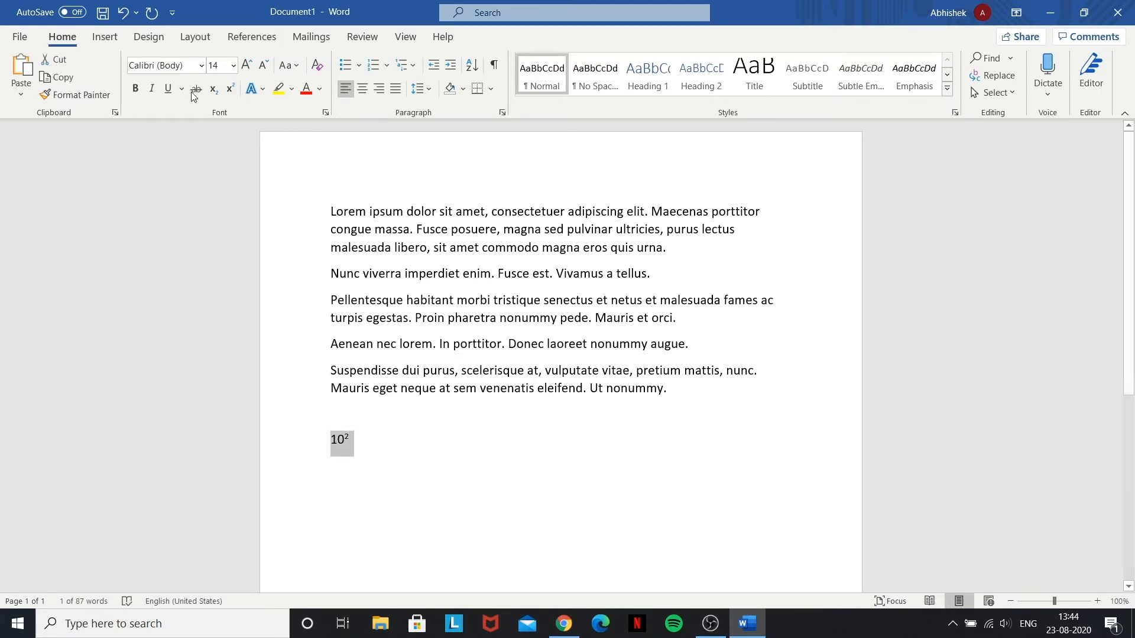
{"action": "key", "text": "Delete"}
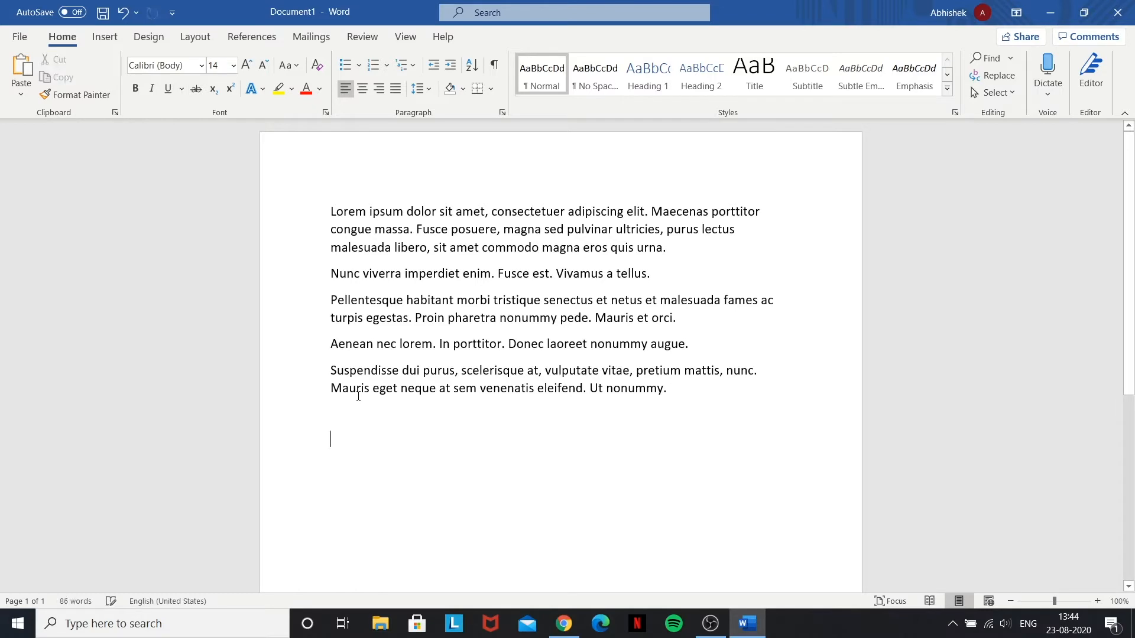
{"action": "left_click", "coordinate": [262, 88]}
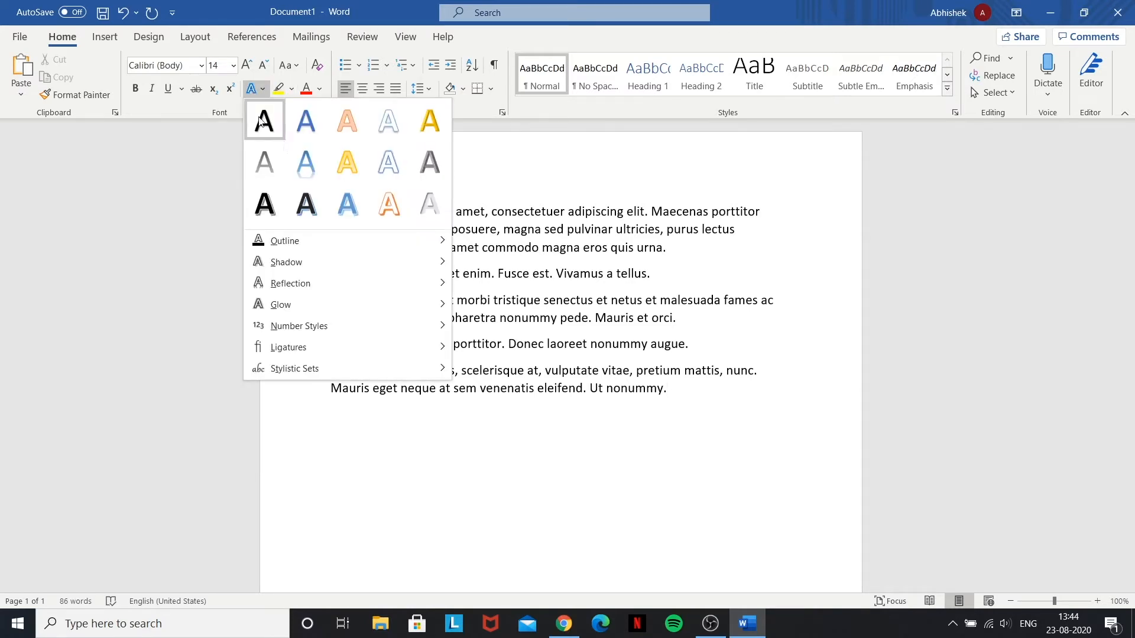
{"action": "left_click", "coordinate": [332, 440]}
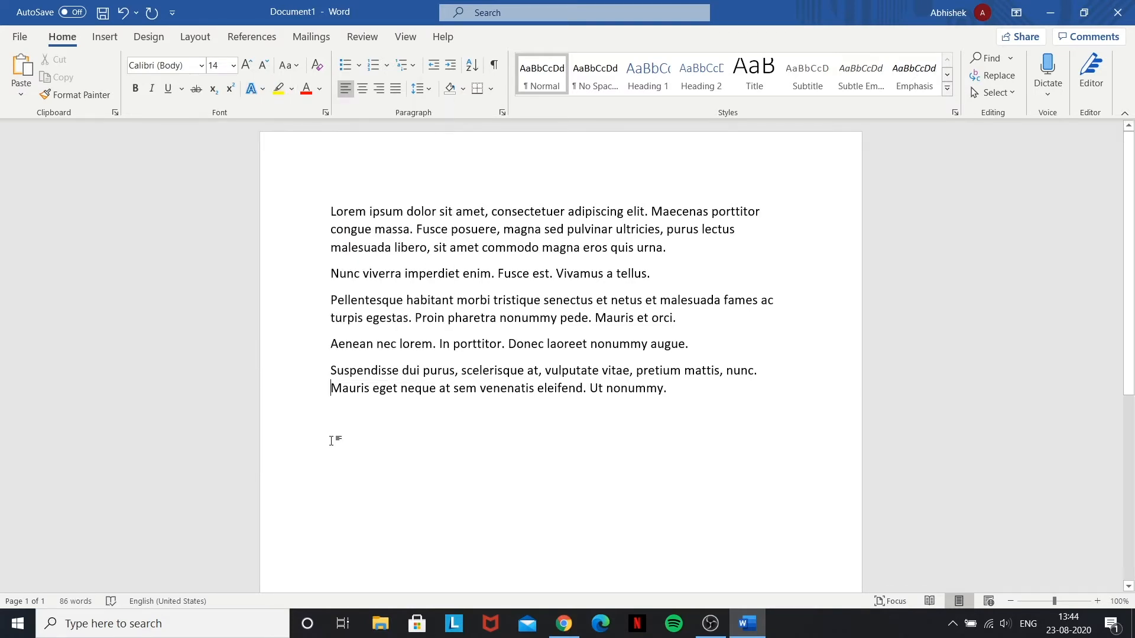
Write "PARC" below the last paragraph, separated from it by an empty line
{"action": "left_click_drag", "start_coordinate": [331, 440], "coordinate": [712, 431]}
{"action": "left_click", "coordinate": [707, 396]}
{"action": "key", "text": "Return"}
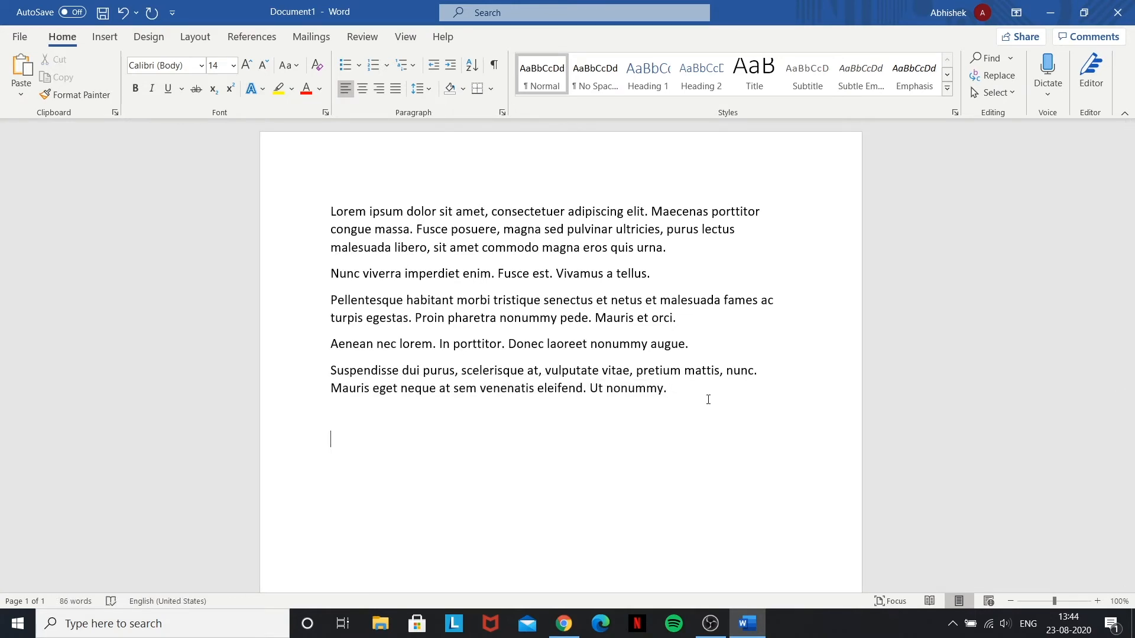
{"action": "type", "text": "PARC"}
Preview text effects on the word "PARC" and increase its font size to 80
{"action": "left_click_drag", "start_coordinate": [366, 454], "coordinate": [324, 439]}
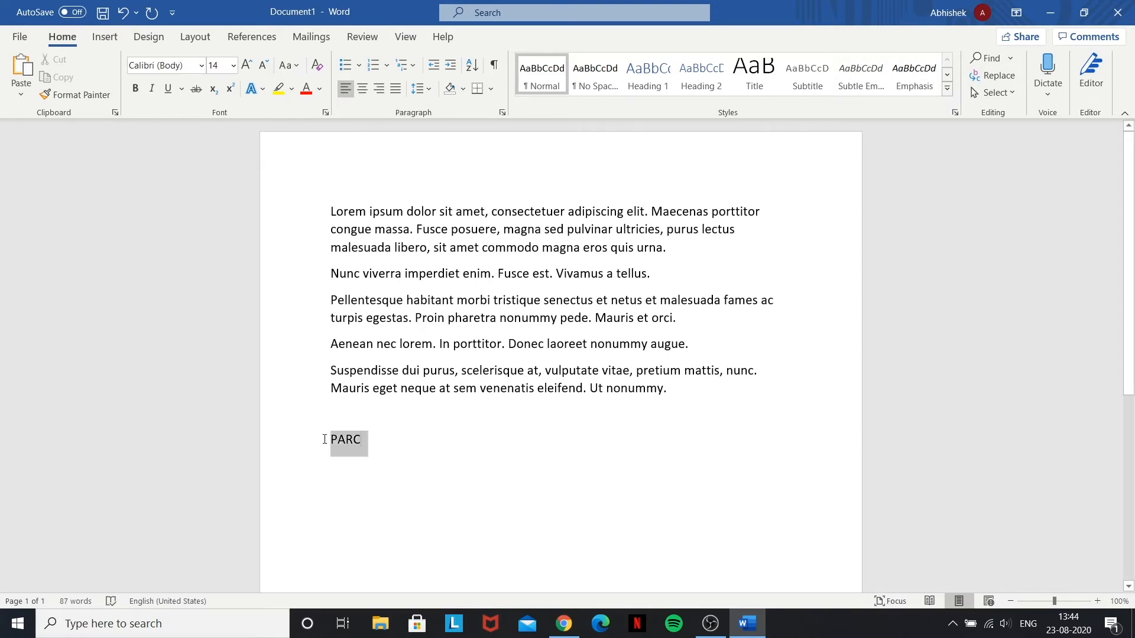
{"action": "left_click", "coordinate": [257, 89]}
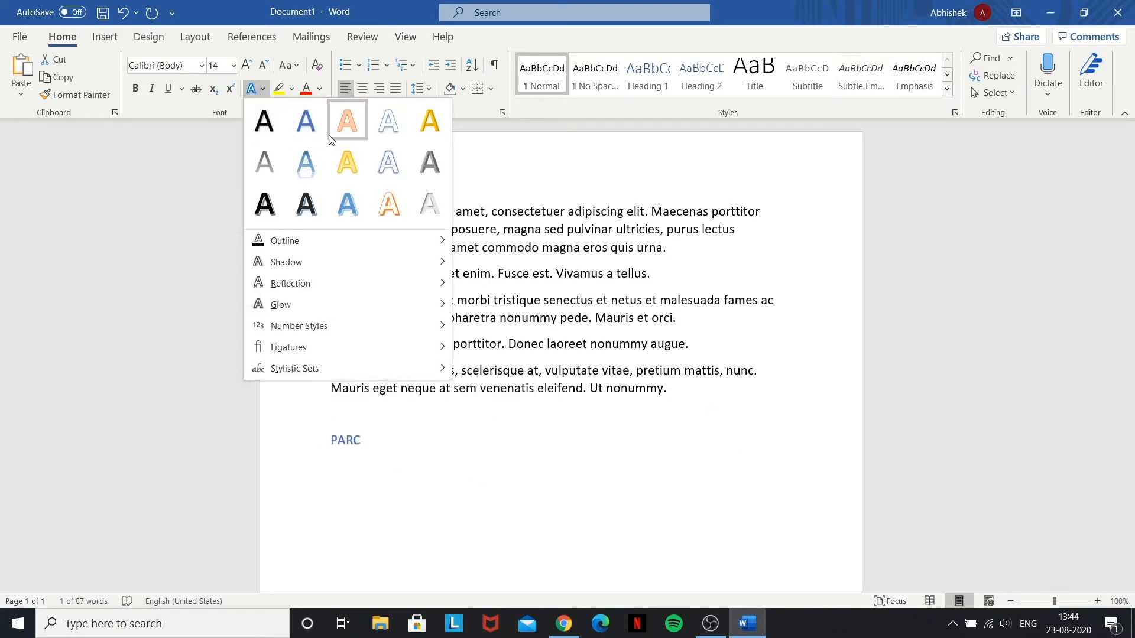
{"action": "left_click", "coordinate": [524, 513]}
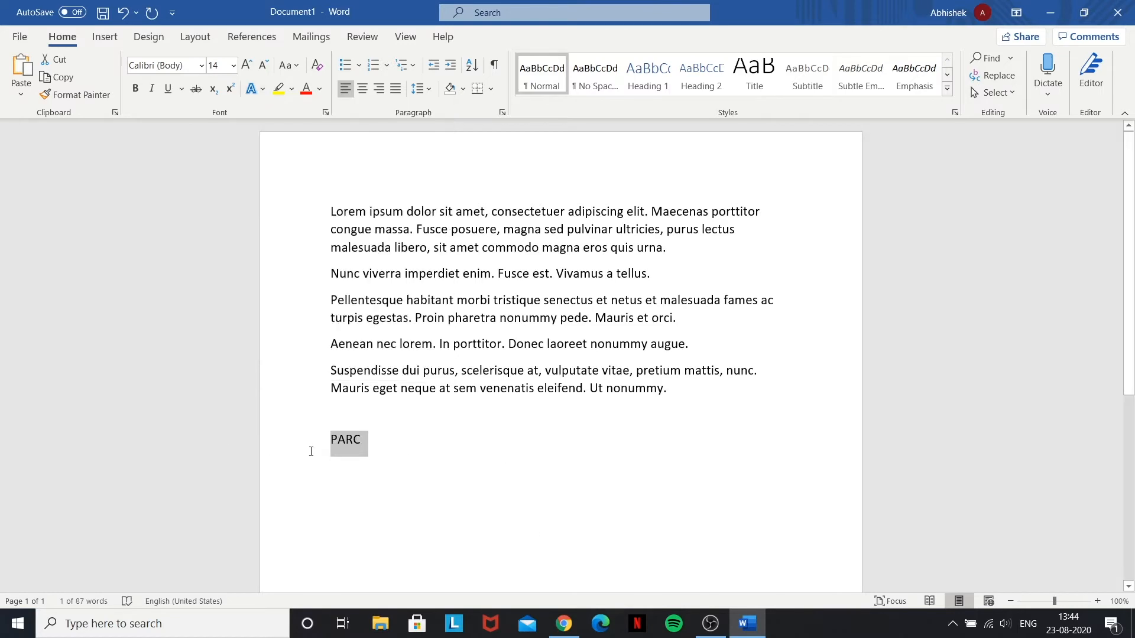
{"action": "left_click", "coordinate": [247, 65]}
{"action": "left_click", "coordinate": [247, 65]}
{"action": "left_click", "coordinate": [247, 65]}
{"action": "left_click", "coordinate": [247, 65]}
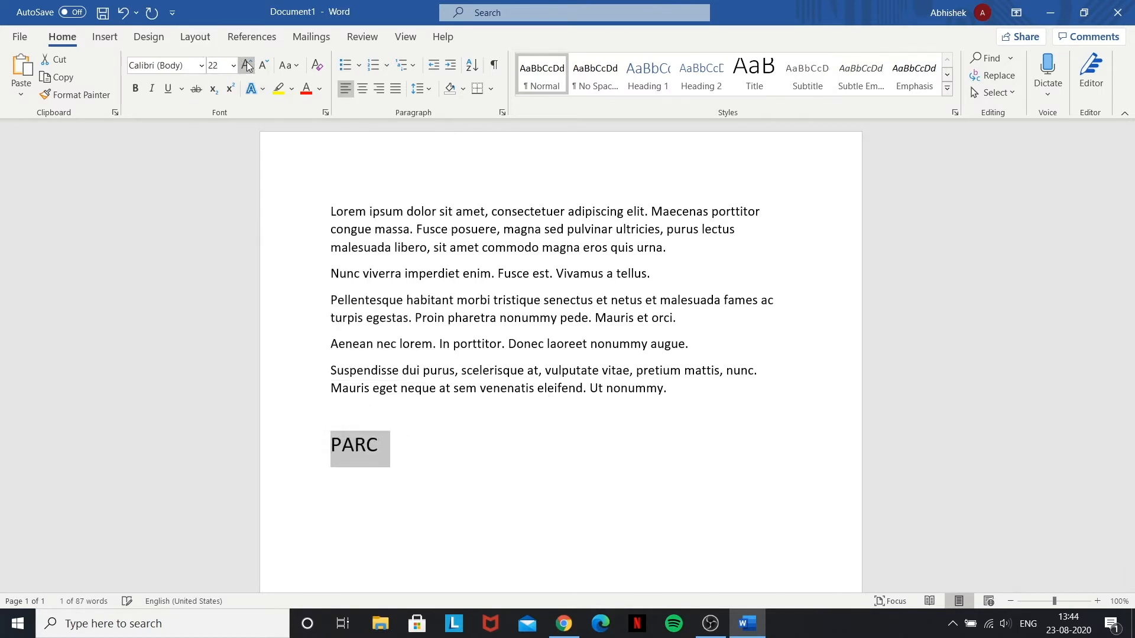
{"action": "left_click", "coordinate": [247, 65]}
{"action": "left_click", "coordinate": [247, 65]}
{"action": "left_click", "coordinate": [247, 65]}
{"action": "left_click", "coordinate": [247, 65]}
{"action": "left_click", "coordinate": [247, 65]}
{"action": "left_click", "coordinate": [248, 65]}
{"action": "left_click", "coordinate": [247, 65]}
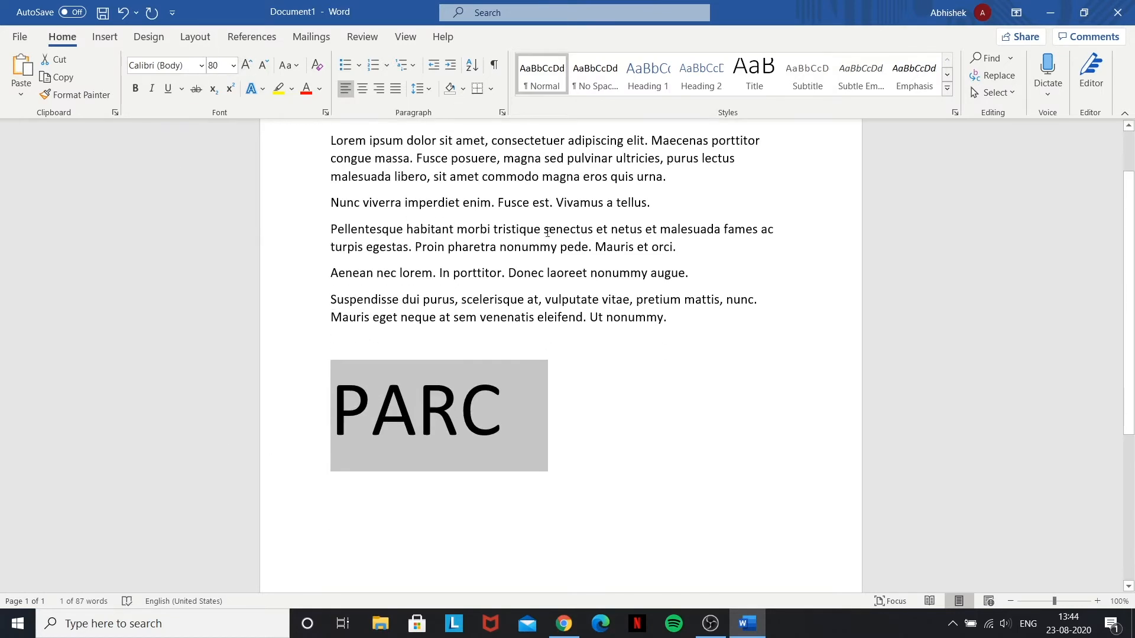
Apply the bold blue text effect with a light blue shadow to the word "PARC"
{"action": "left_click", "coordinate": [252, 89]}
{"action": "left_click", "coordinate": [665, 294]}
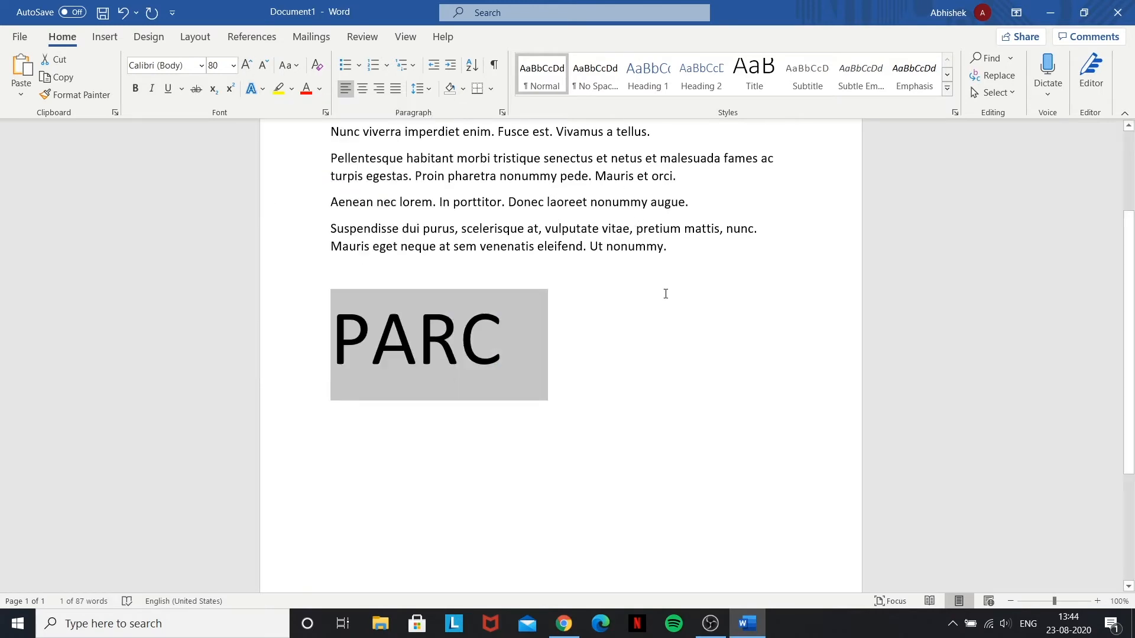
{"action": "left_click", "coordinate": [253, 89]}
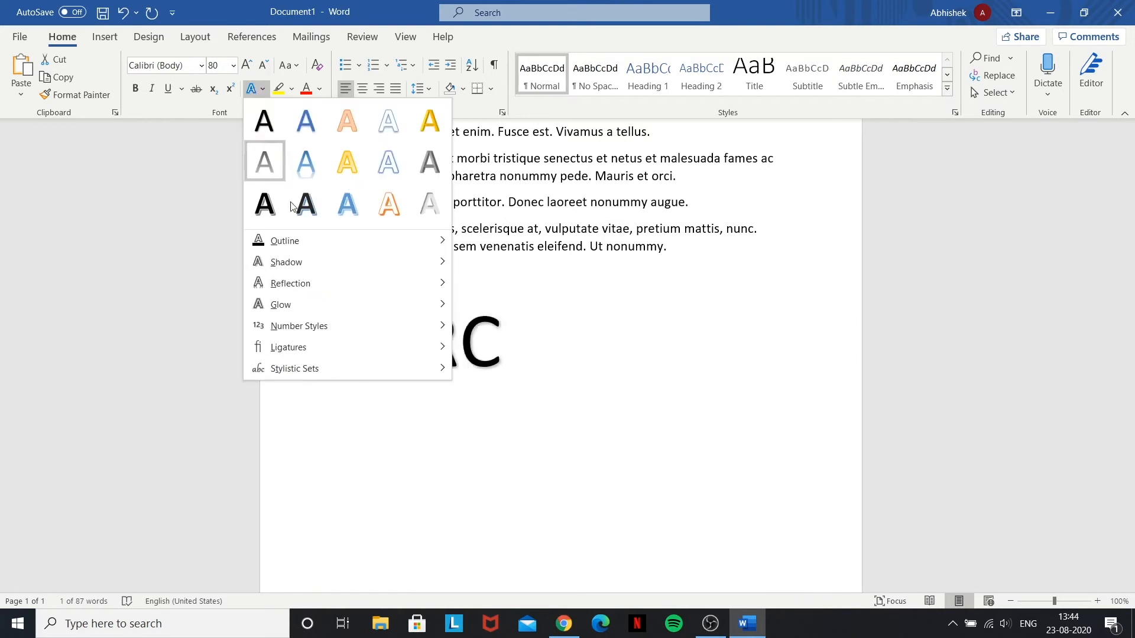
{"action": "left_click", "coordinate": [332, 213]}
{"action": "left_click", "coordinate": [527, 337]}
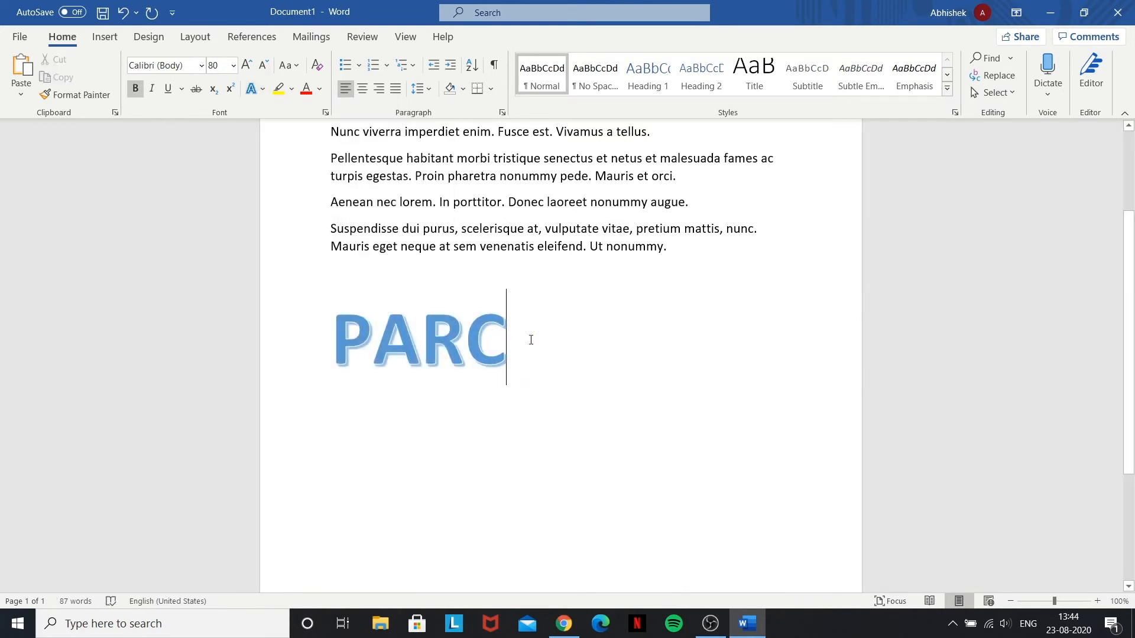
Try the grey text effect from the gallery on the word "PARC", and delete the word
{"action": "left_click", "coordinate": [263, 325]}
{"action": "left_click", "coordinate": [262, 88]}
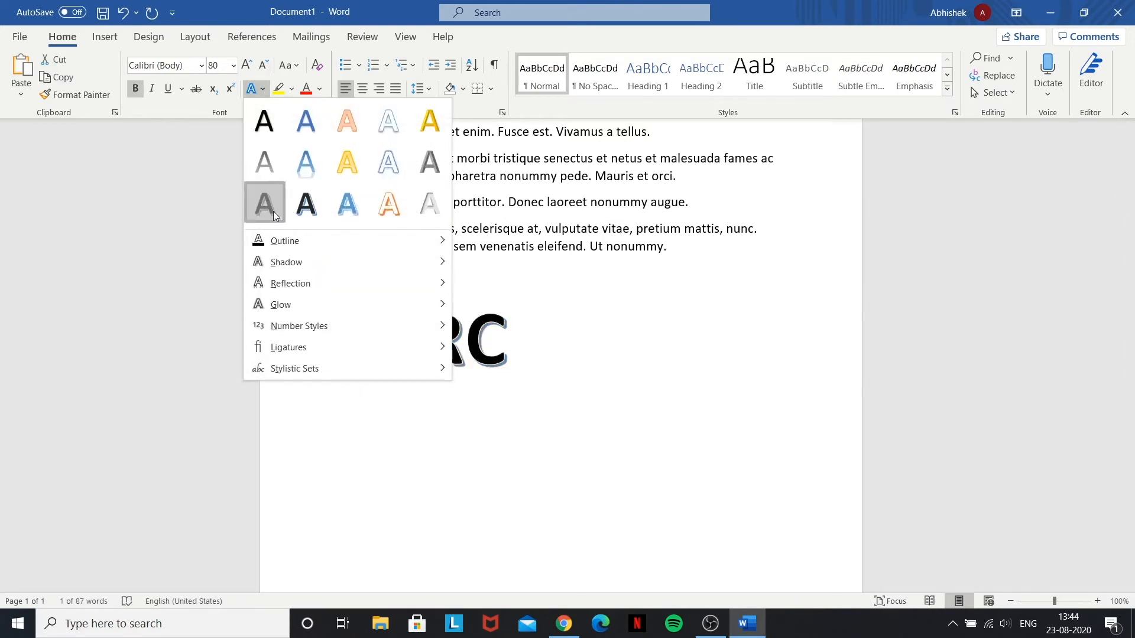
{"action": "left_click", "coordinate": [263, 205]}
{"action": "key", "text": "Delete"}
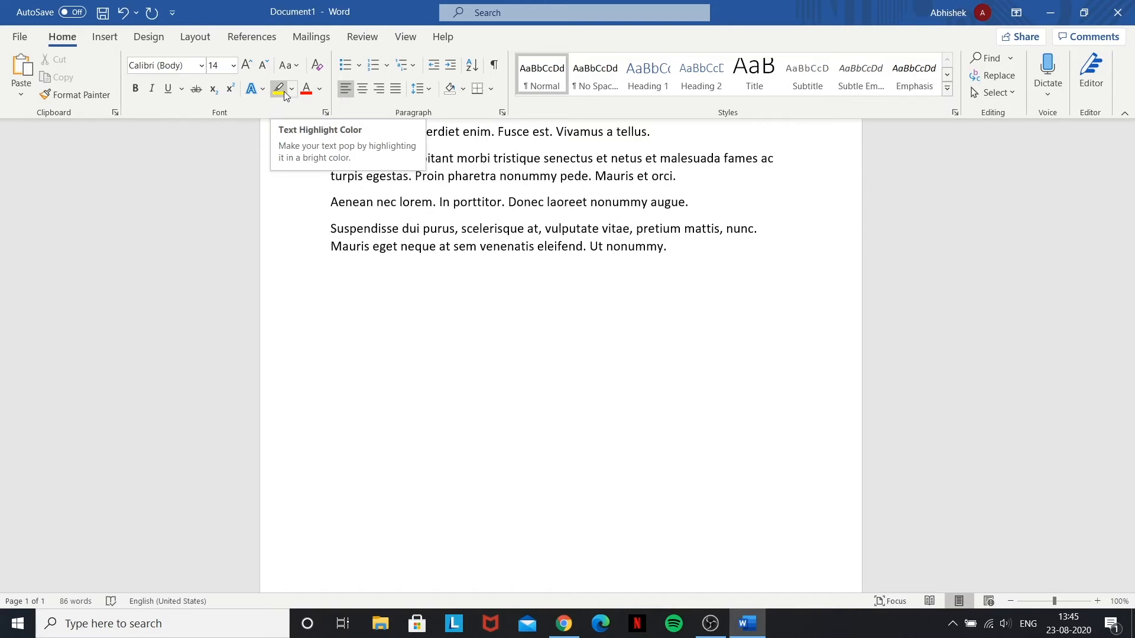
Highlight "Ut nonummy." at the end of the last paragraph in yellow, and clear the highlight with No Color
{"action": "left_click_drag", "start_coordinate": [668, 247], "coordinate": [585, 248]}
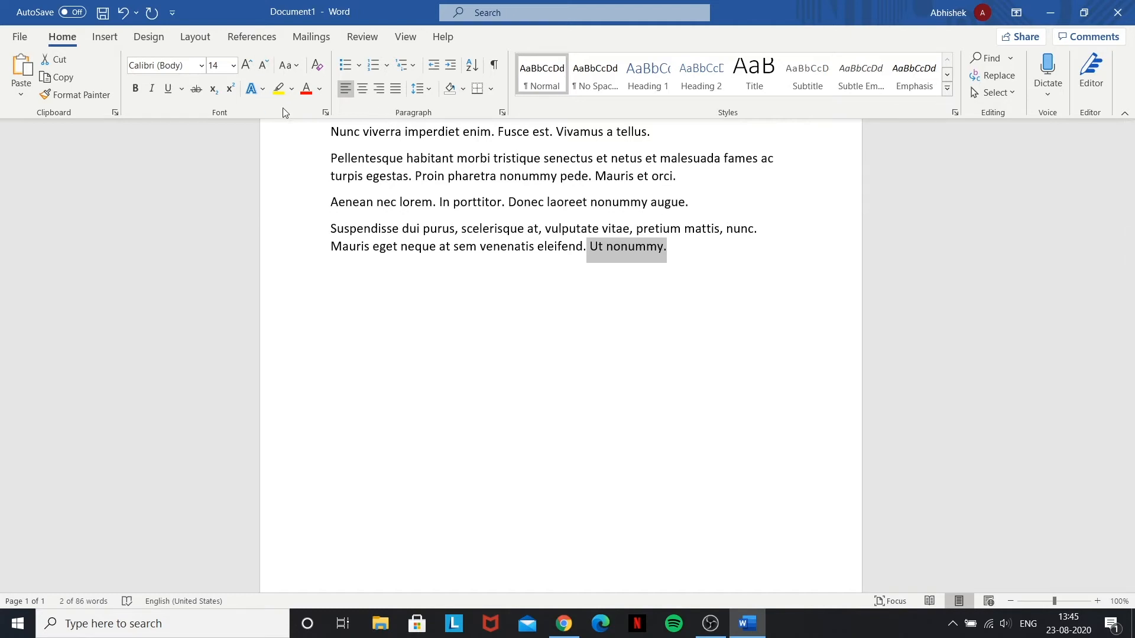
{"action": "left_click", "coordinate": [279, 92]}
{"action": "left_click", "coordinate": [501, 327]}
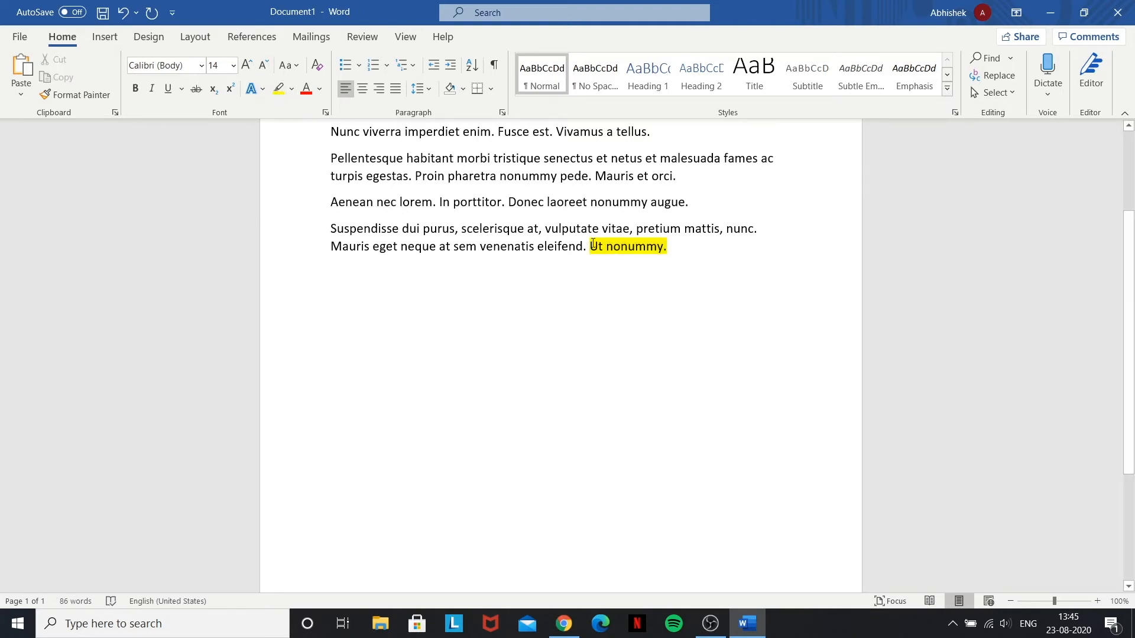
{"action": "left_click_drag", "start_coordinate": [591, 247], "coordinate": [673, 248]}
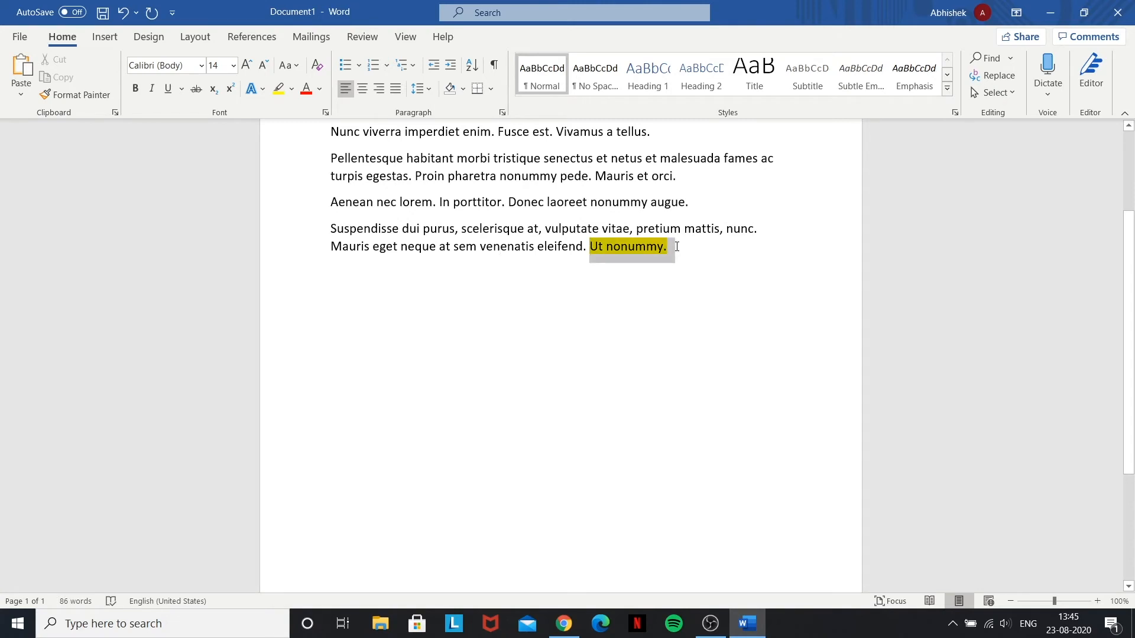
{"action": "left_click", "coordinate": [291, 90]}
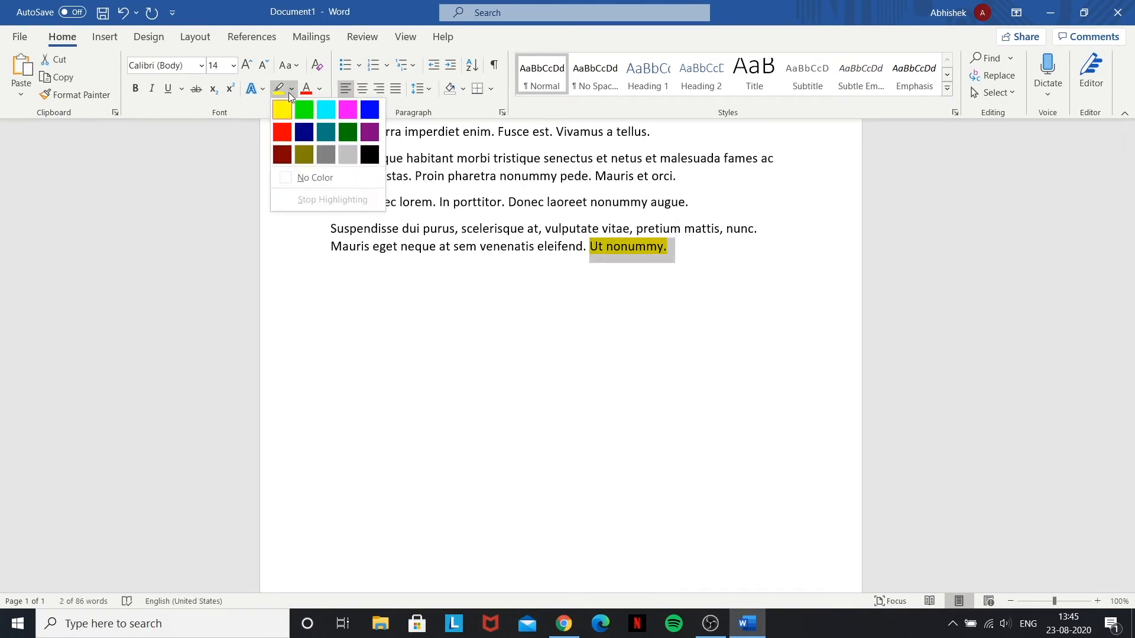
{"action": "left_click", "coordinate": [291, 178]}
{"action": "left_click", "coordinate": [702, 352]}
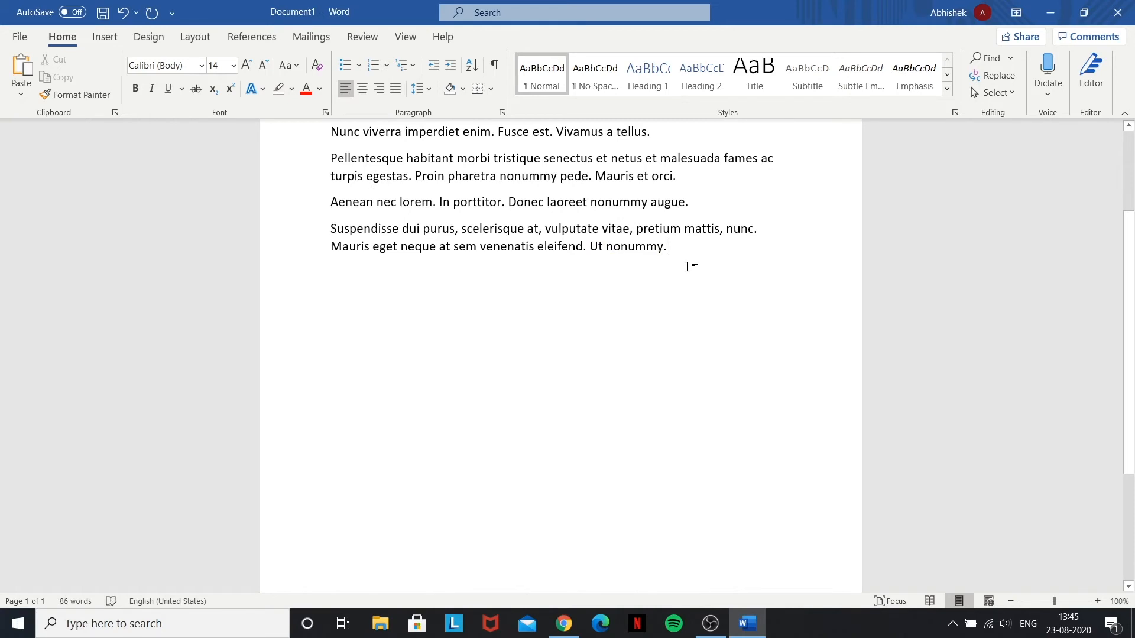
Reapply the yellow highlight to "Ut nonummy.", erase it with the highlighter, and reset the highlight color to No Color
{"action": "left_click_drag", "start_coordinate": [667, 245], "coordinate": [590, 247]}
{"action": "left_click", "coordinate": [290, 89]}
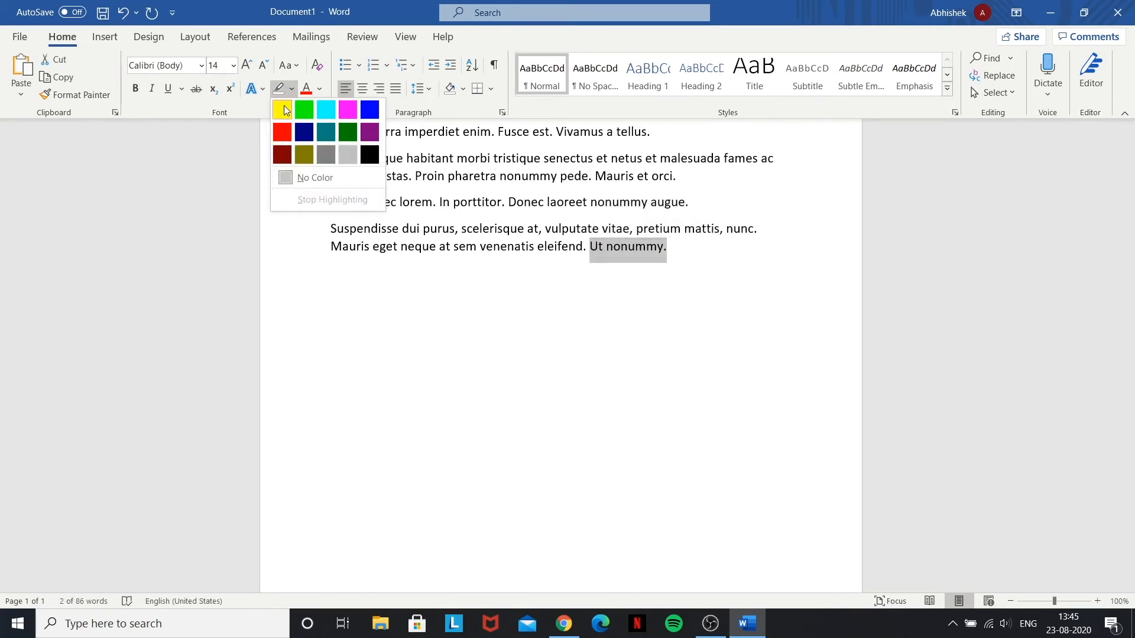
{"action": "left_click", "coordinate": [284, 108]}
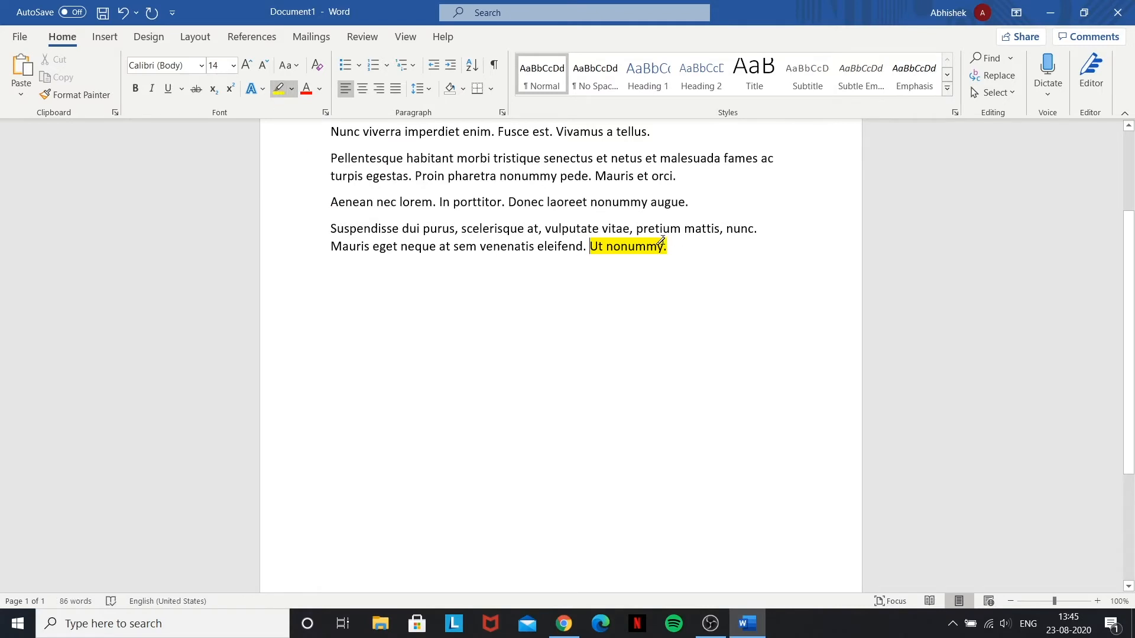
{"action": "mouse_move", "coordinate": [686, 246]}
{"action": "left_mouse_down"}
{"action": "mouse_move", "coordinate": [558, 230]}
{"action": "mouse_move", "coordinate": [599, 248]}
{"action": "mouse_move", "coordinate": [589, 248]}
{"action": "left_mouse_up"}
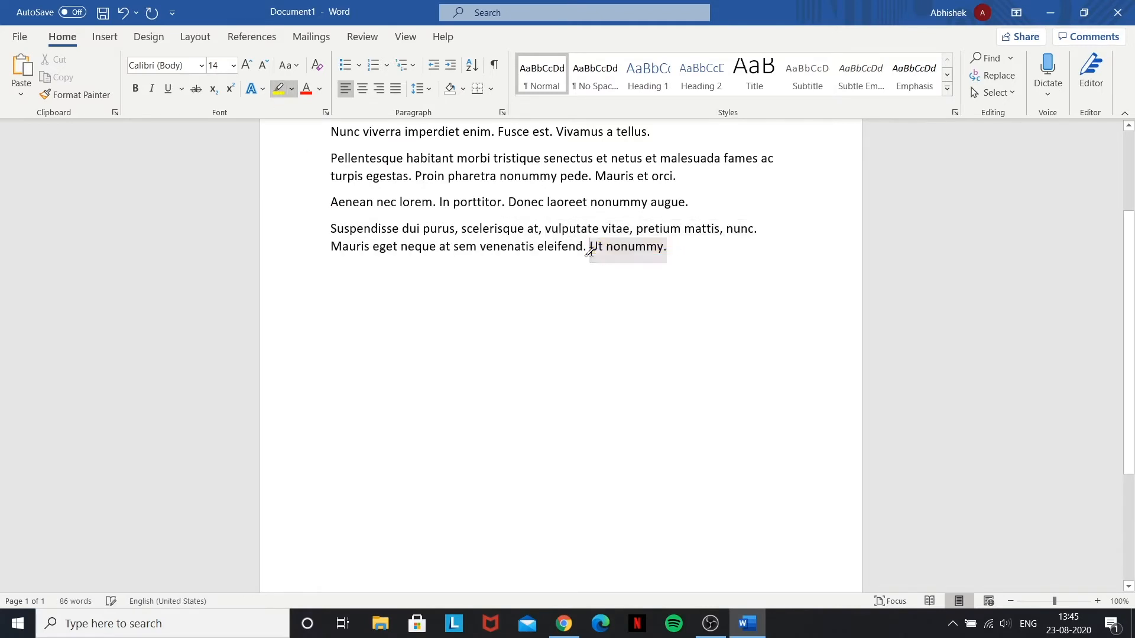
{"action": "left_click", "coordinate": [292, 89]}
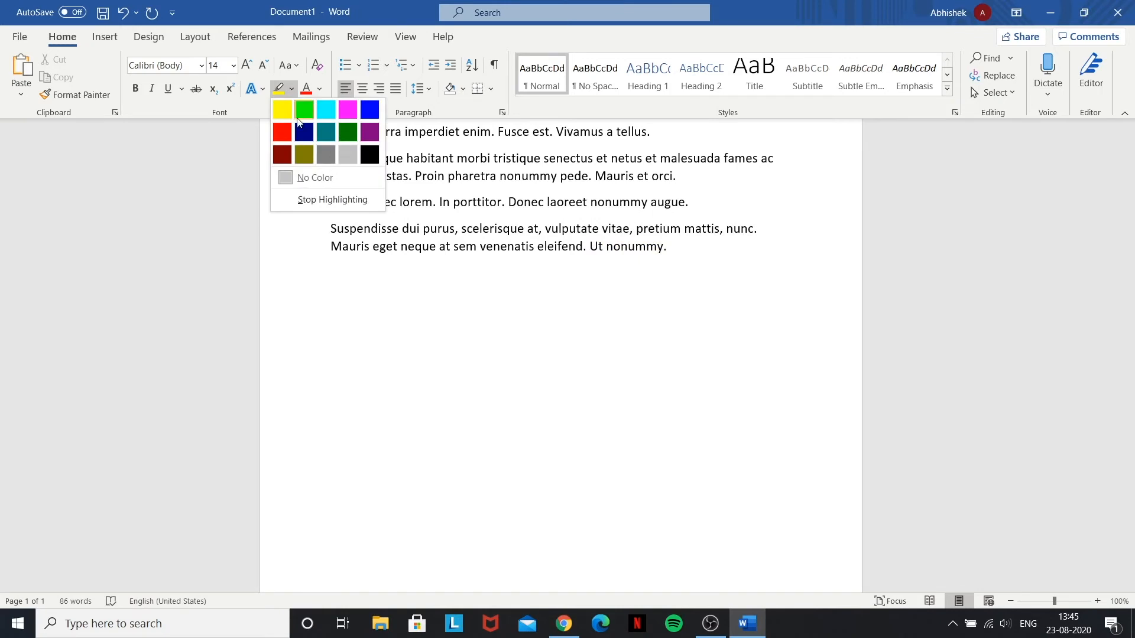
{"action": "left_click", "coordinate": [292, 178]}
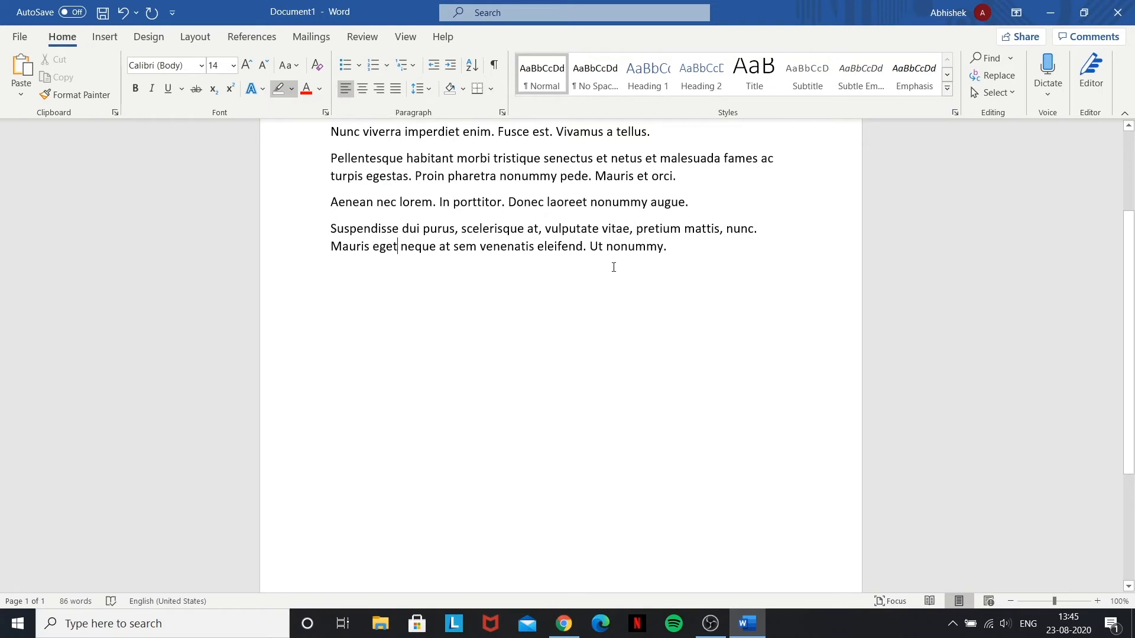
Write "PARC" on a new line below the last paragraph and color it red
{"action": "left_click", "coordinate": [681, 248]}
{"action": "key", "text": "Return"}
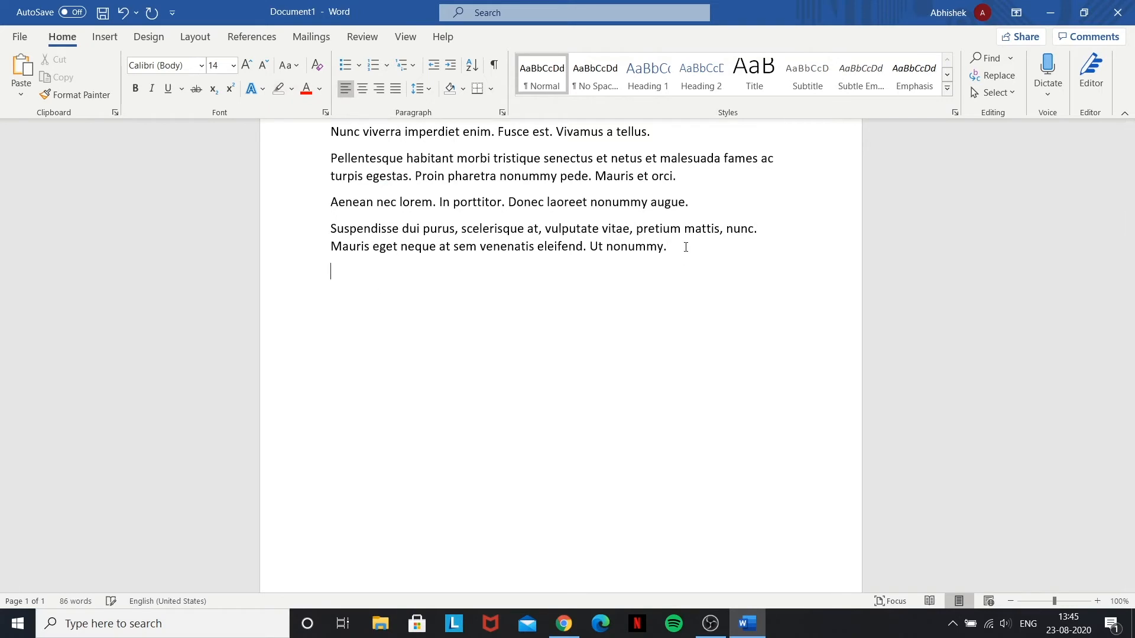
{"action": "type", "text": "PARC"}
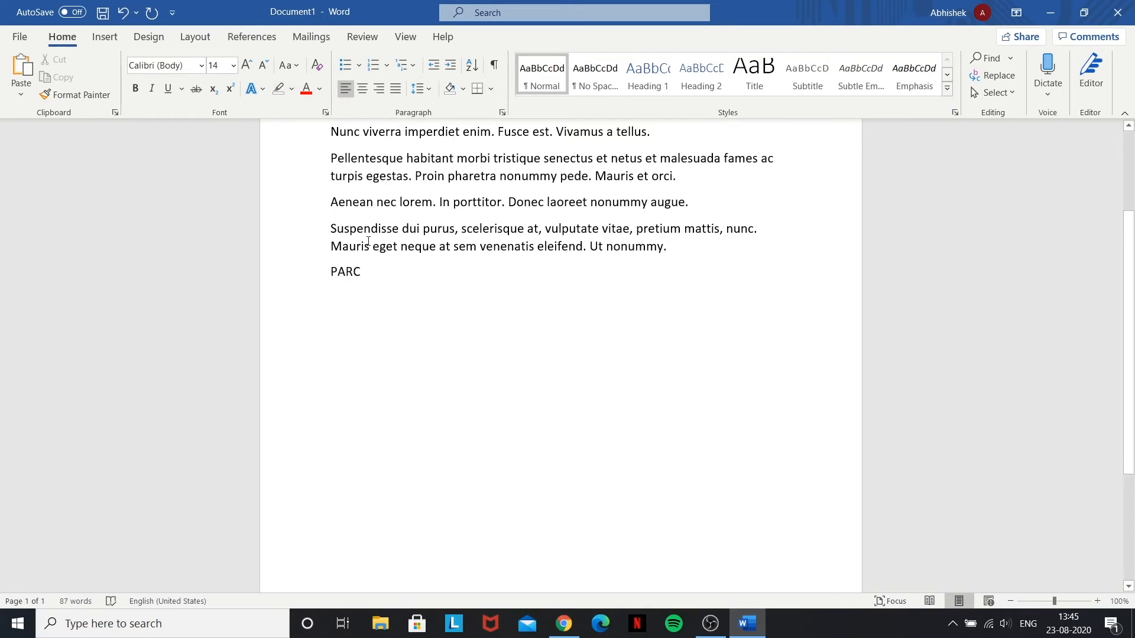
{"action": "left_click_drag", "start_coordinate": [378, 273], "coordinate": [306, 277]}
{"action": "left_click", "coordinate": [306, 89]}
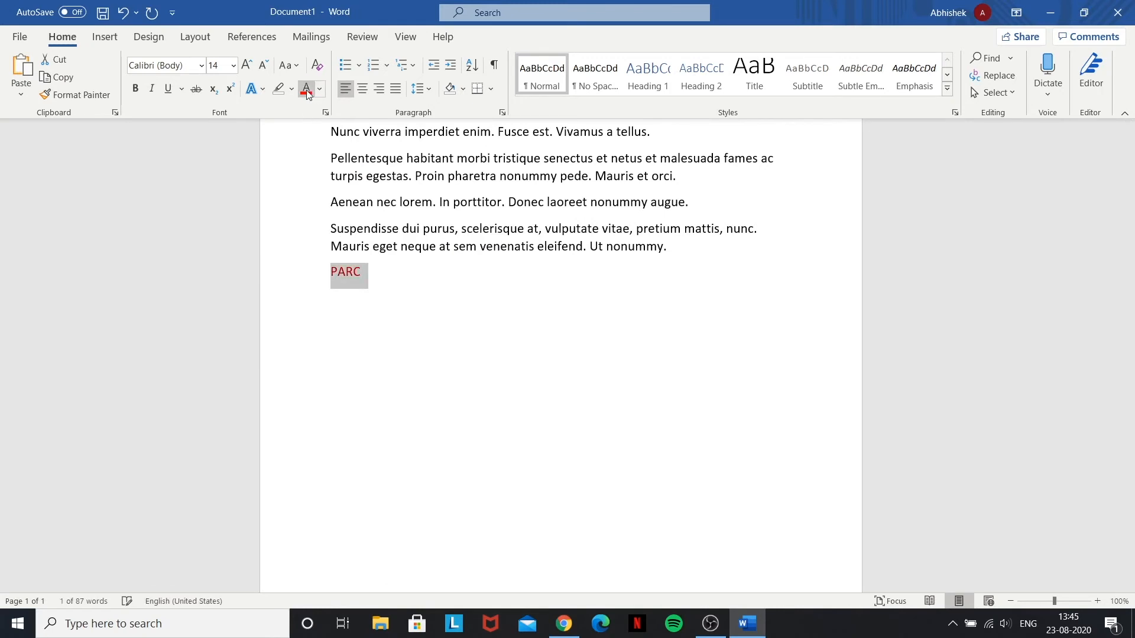
Try white, black and a darker blue theme shade as the font color of "PARC"
{"action": "left_click", "coordinate": [319, 88]}
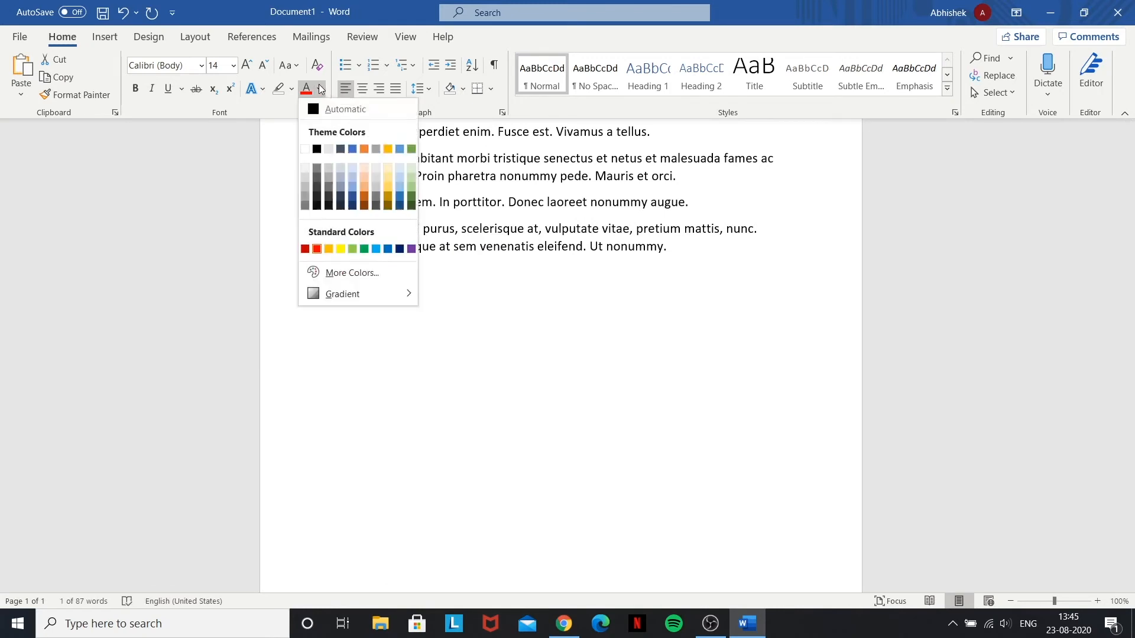
{"action": "left_click", "coordinate": [308, 149]}
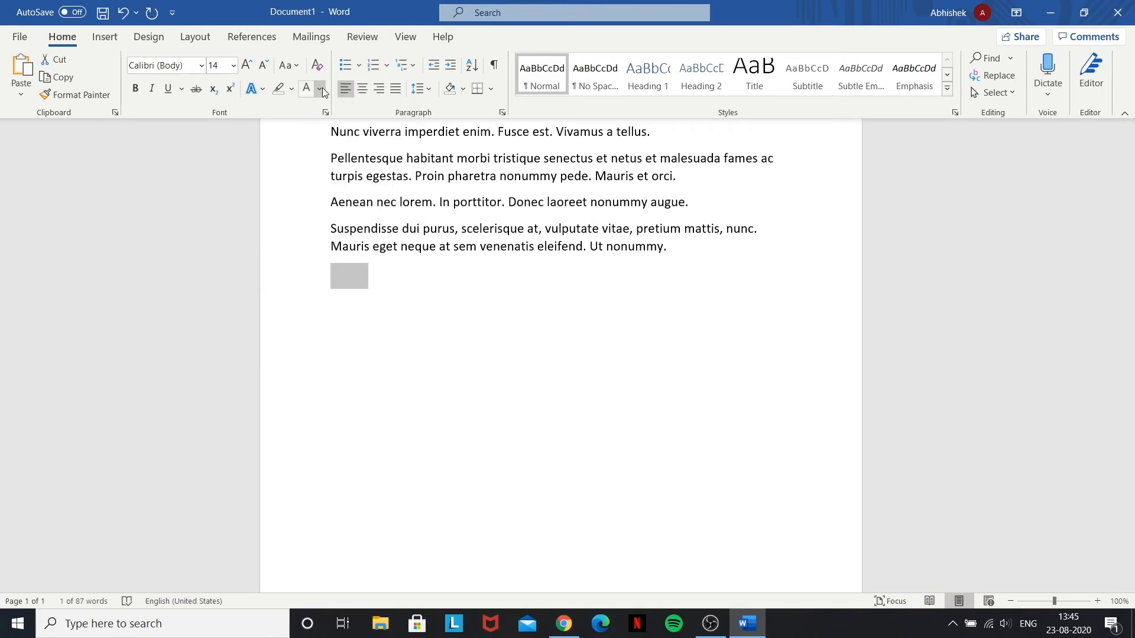
{"action": "left_click", "coordinate": [322, 87]}
{"action": "left_click", "coordinate": [320, 151]}
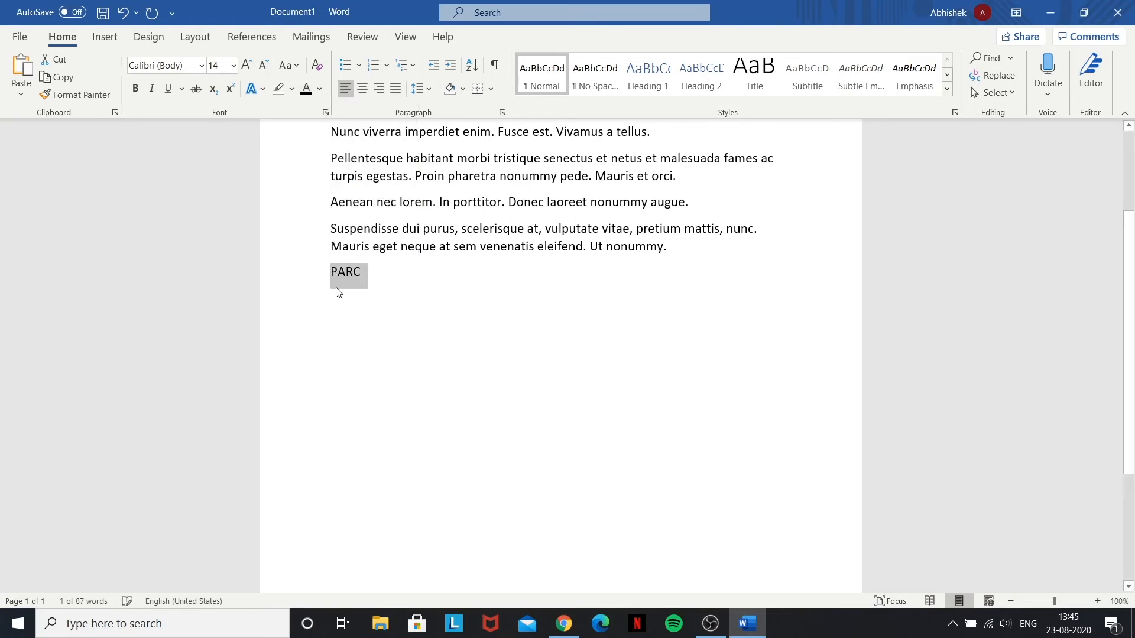
{"action": "left_click", "coordinate": [323, 87]}
{"action": "left_click", "coordinate": [352, 197]}
Reset the font color of "PARC" to Automatic, and delete the word along with its line
{"action": "left_click", "coordinate": [320, 89]}
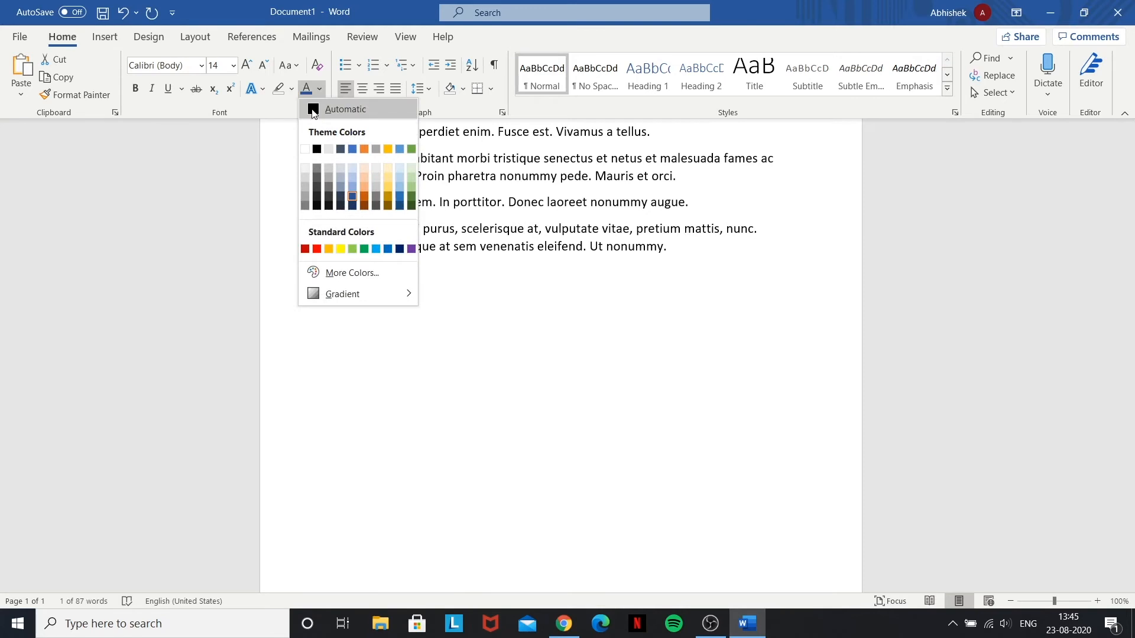
{"action": "left_click", "coordinate": [314, 110]}
{"action": "key", "text": "BackSpace"}
{"action": "key", "text": "BackSpace"}
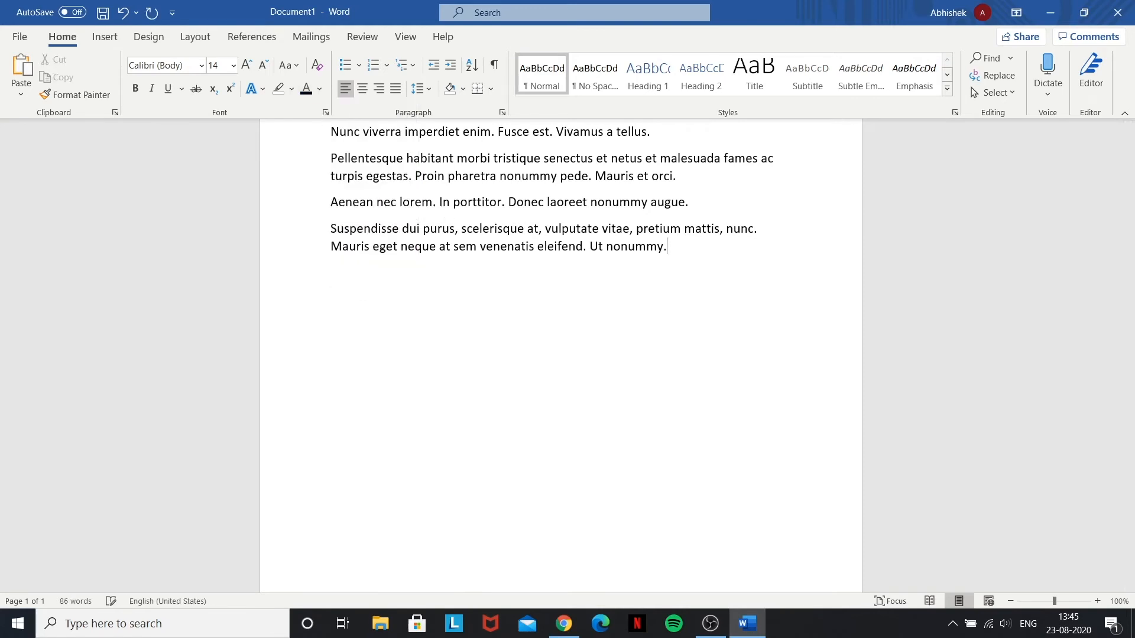
Delete all the paragraphs in the document and undo the deletion
{"action": "scroll", "coordinate": [448, 261], "scroll_direction": "up", "scroll_amount": 2}
{"action": "scroll", "coordinate": [454, 267], "scroll_direction": "up", "scroll_amount": 1}
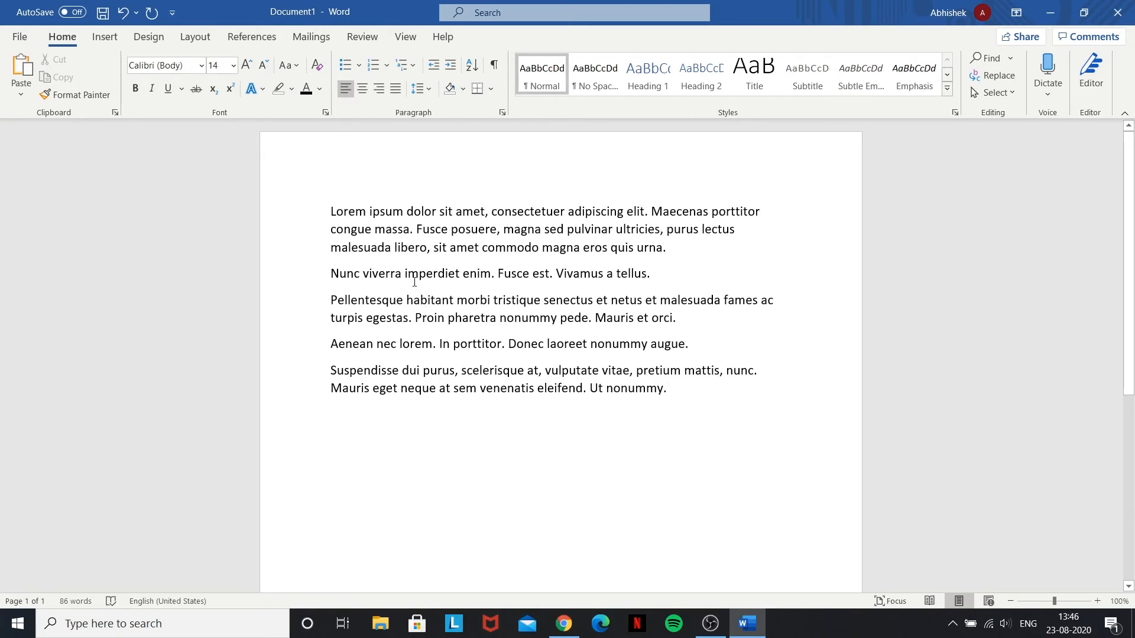
{"action": "scroll", "coordinate": [666, 388], "scroll_direction": "down", "scroll_amount": 1}
{"action": "scroll", "coordinate": [666, 388], "scroll_direction": "up", "scroll_amount": 1}
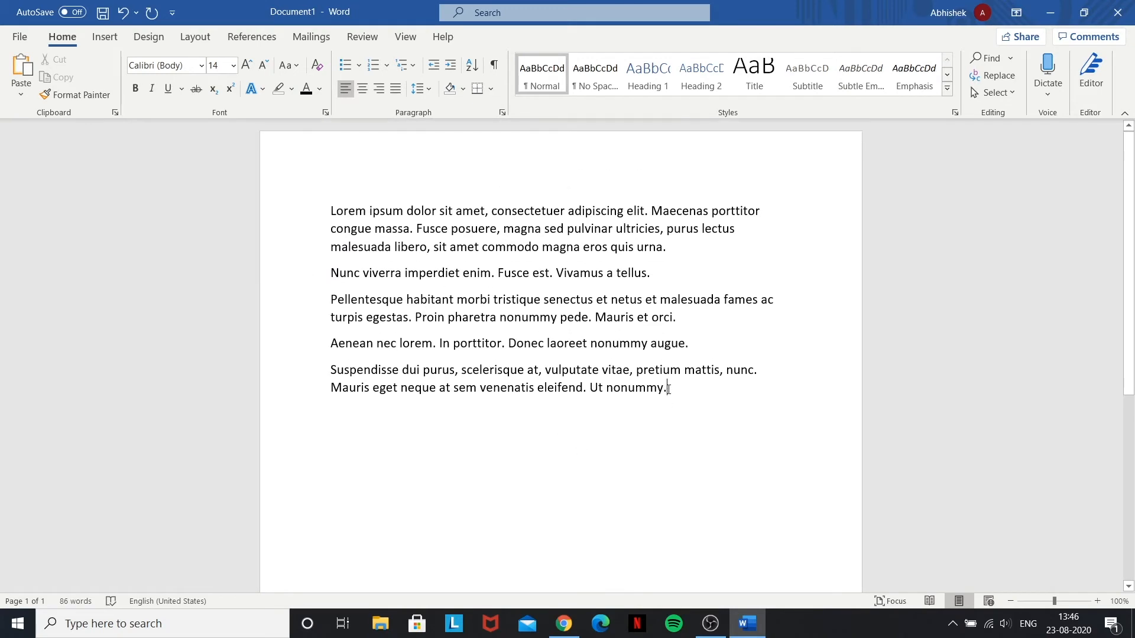
{"action": "left_click_drag", "start_coordinate": [667, 388], "coordinate": [301, 208]}
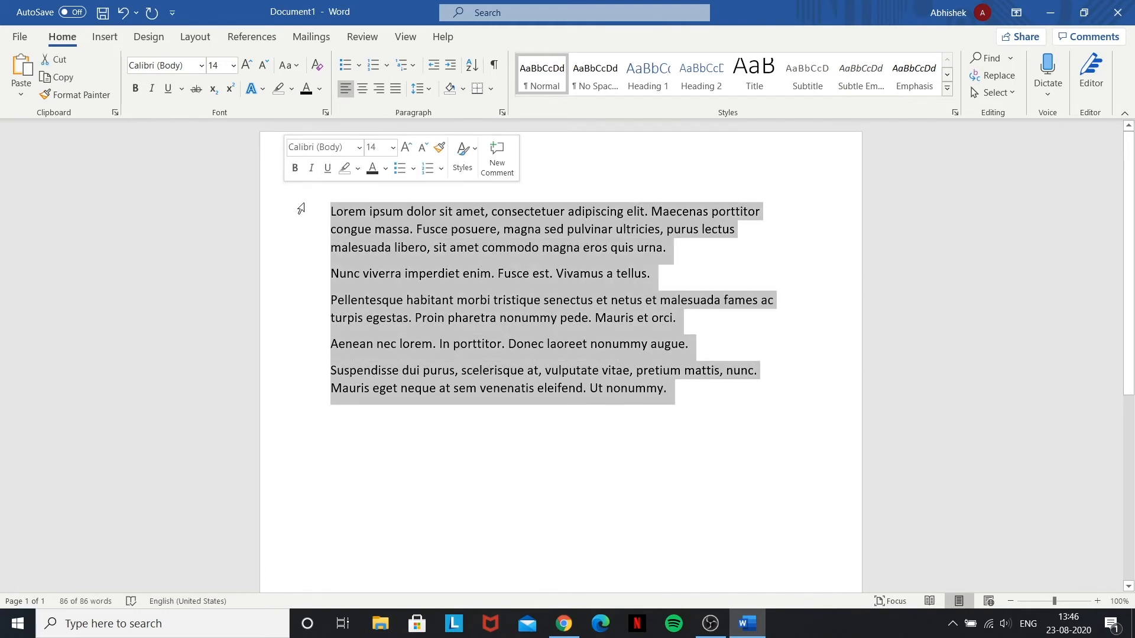
{"action": "key", "text": "Delete"}
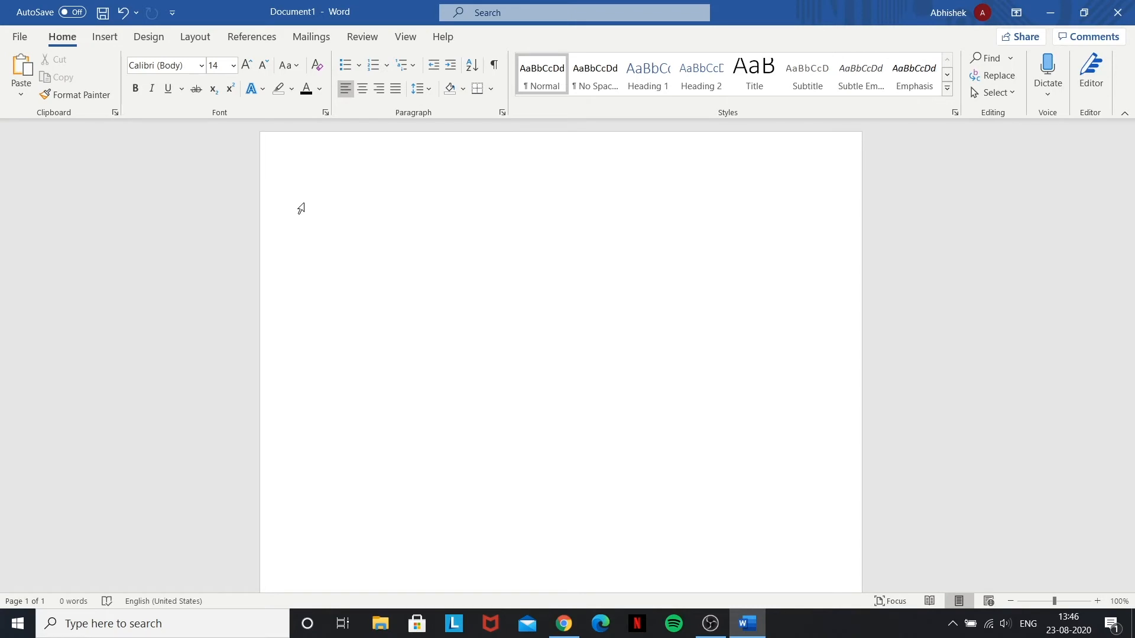
{"action": "key", "text": "ctrl+z"}
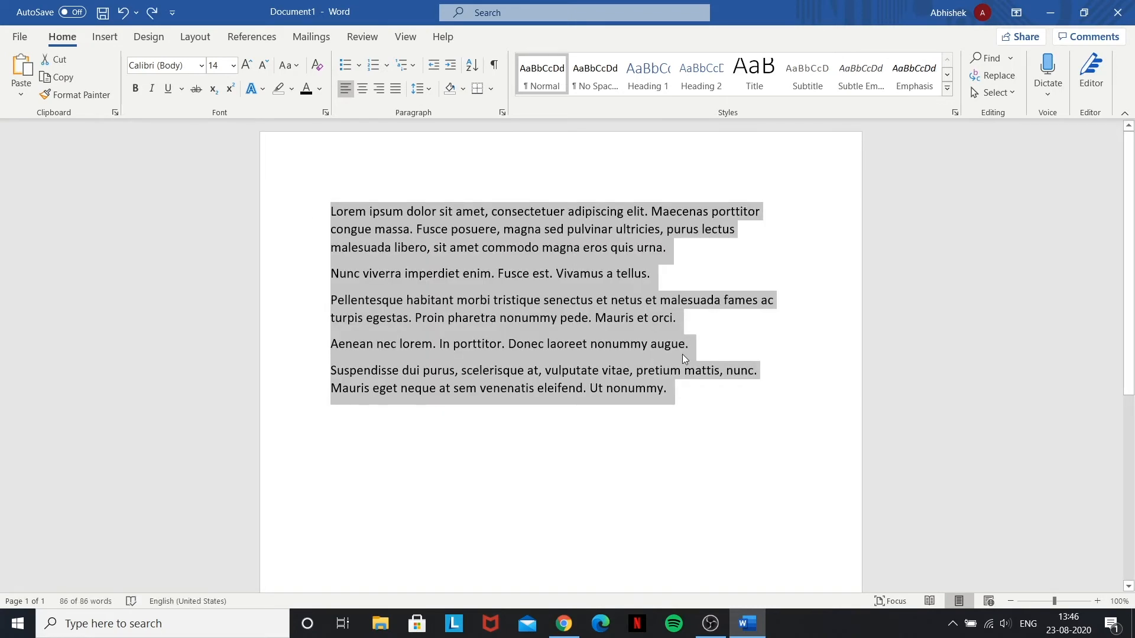
{"action": "left_click", "coordinate": [691, 388]}
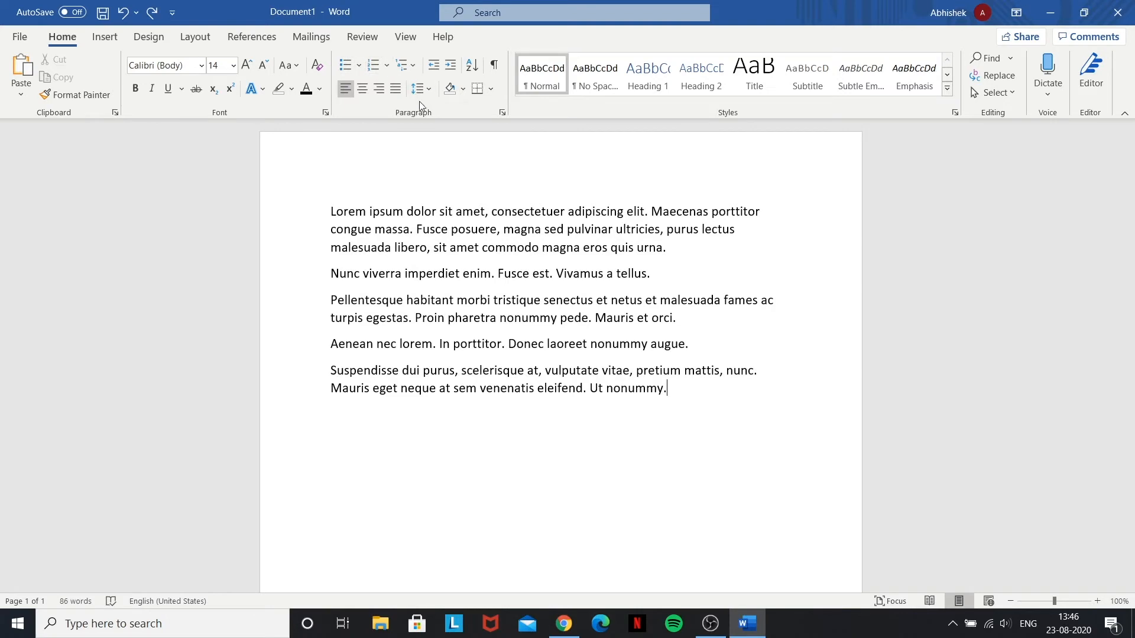
Center the last paragraph and align it left again
{"action": "left_click", "coordinate": [362, 89]}
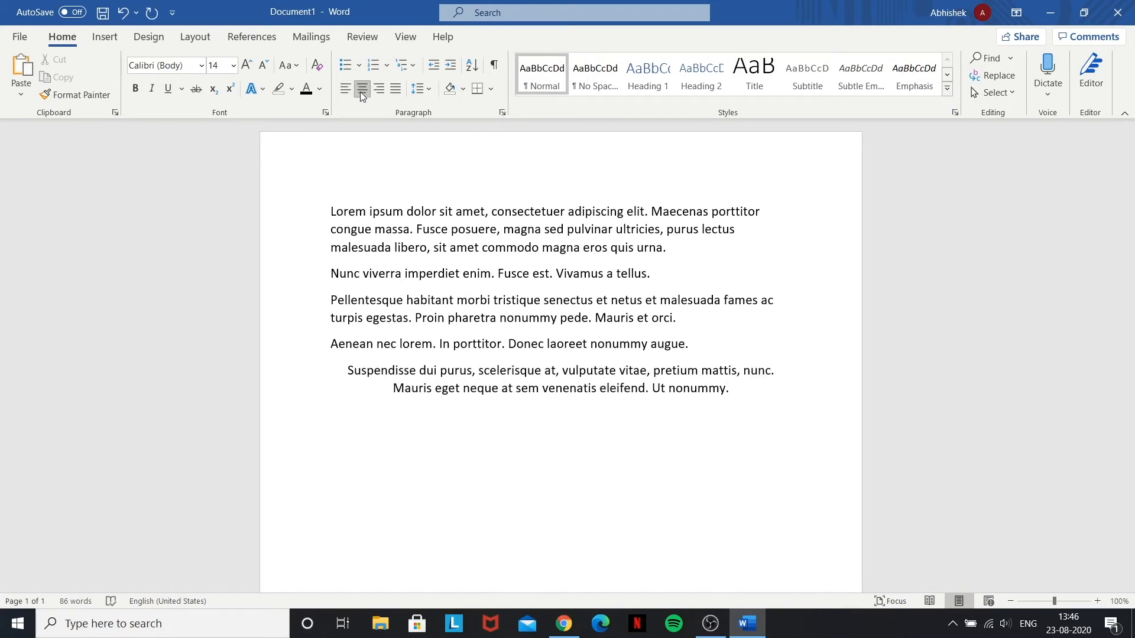
{"action": "left_click", "coordinate": [341, 93]}
Justify all the paragraphs, trying center and right alignment on them before settling on justified
{"action": "left_click_drag", "start_coordinate": [705, 385], "coordinate": [326, 216]}
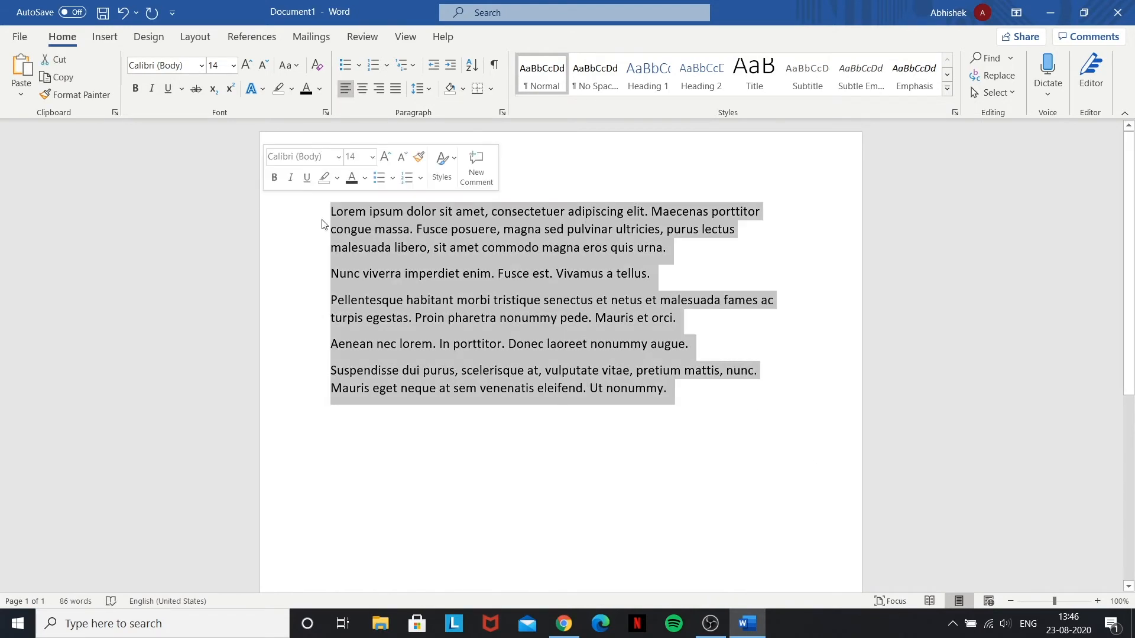
{"action": "key", "text": "ctrl+j"}
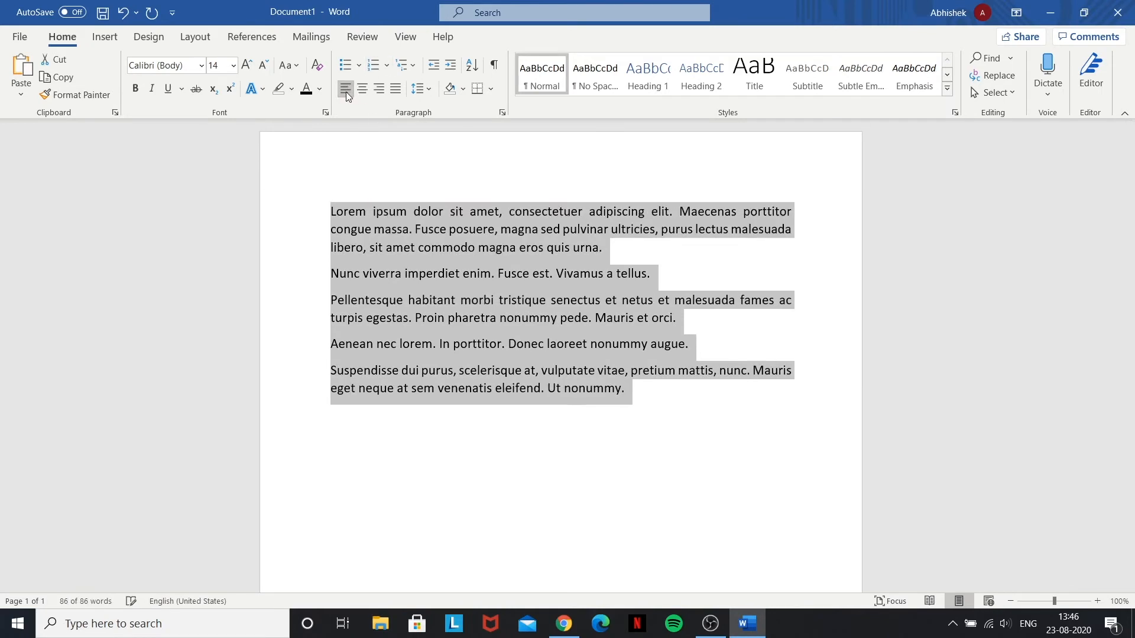
{"action": "left_click", "coordinate": [362, 89]}
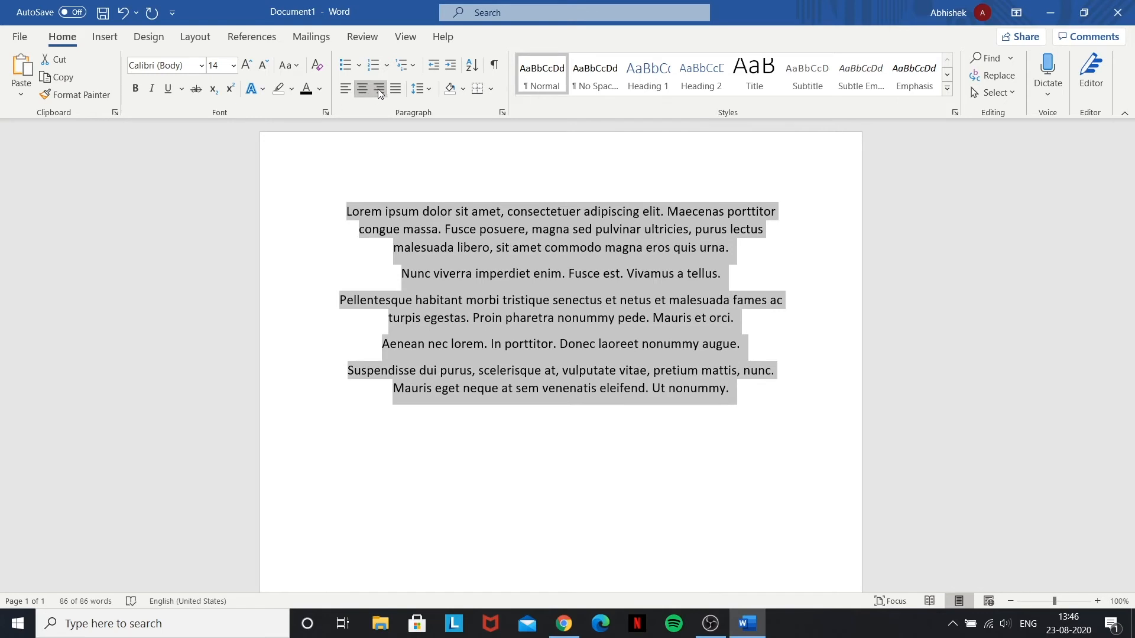
{"action": "left_click", "coordinate": [379, 89]}
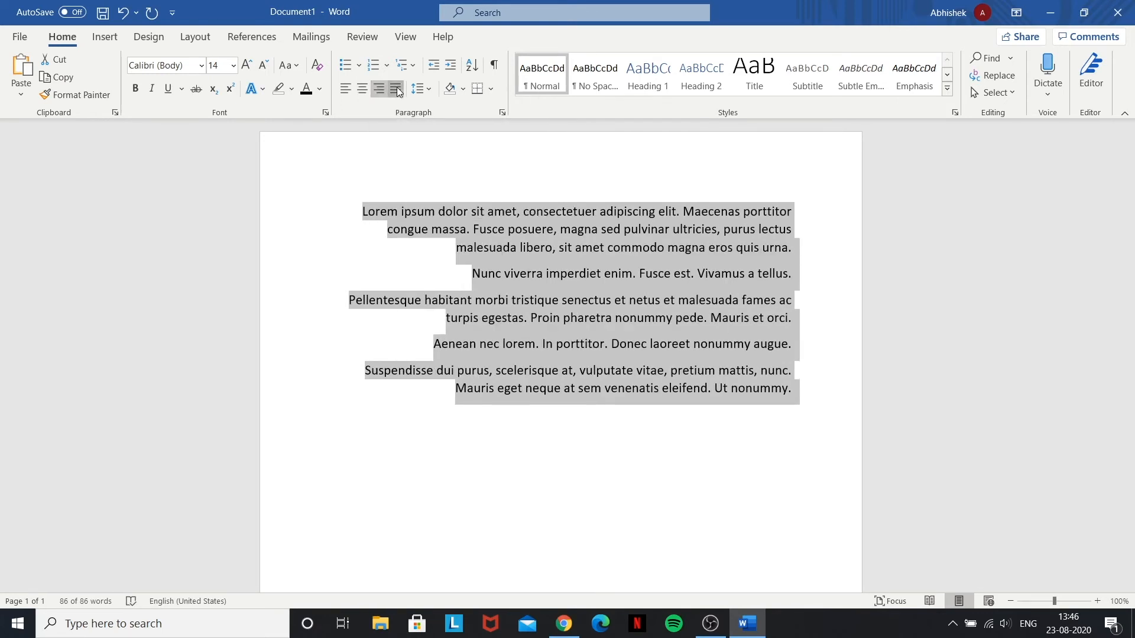
{"action": "left_click", "coordinate": [396, 89]}
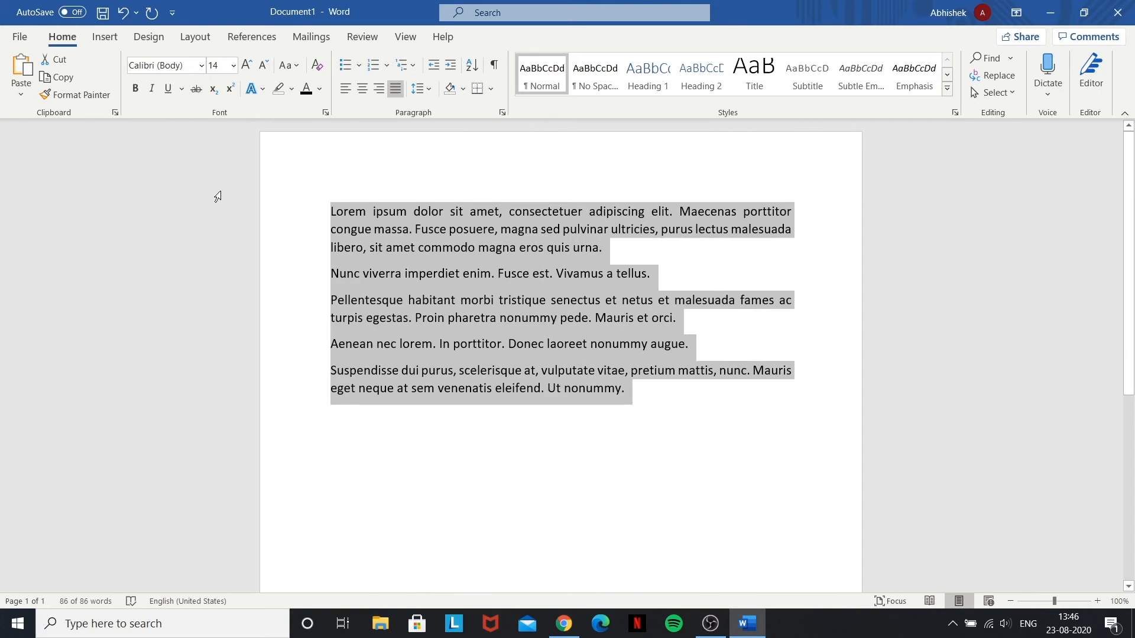
{"action": "left_click", "coordinate": [643, 411]}
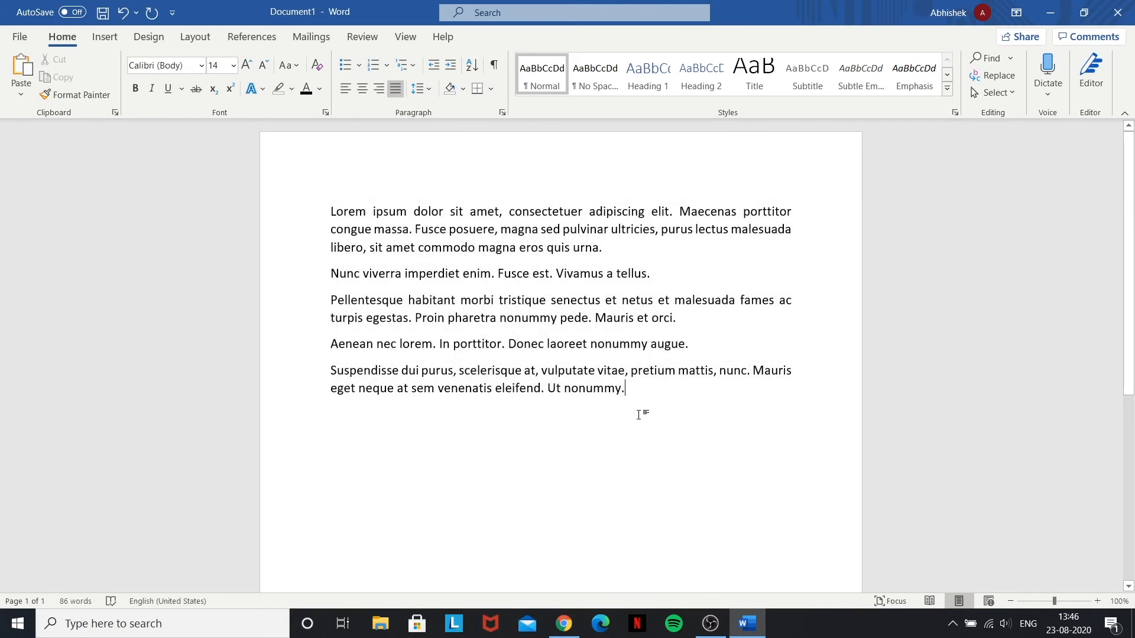
Select all the paragraphs and set their line spacing to 1.0
{"action": "left_click", "coordinate": [427, 89]}
{"action": "left_click", "coordinate": [309, 203]}
{"action": "left_click_drag", "start_coordinate": [309, 203], "coordinate": [692, 406]}
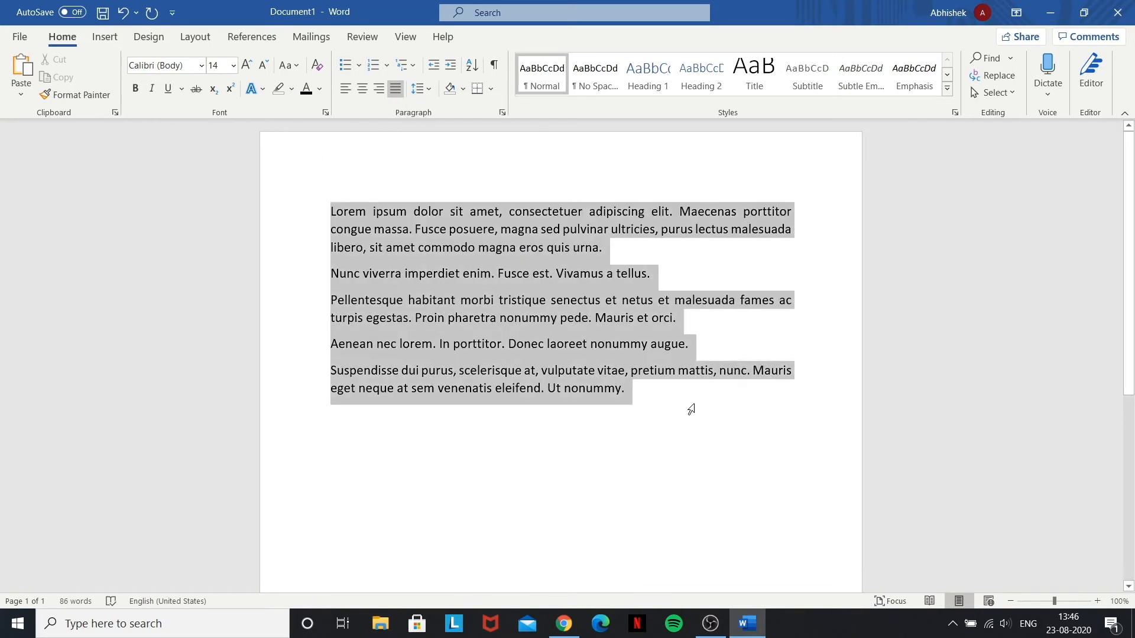
{"action": "left_click", "coordinate": [430, 90]}
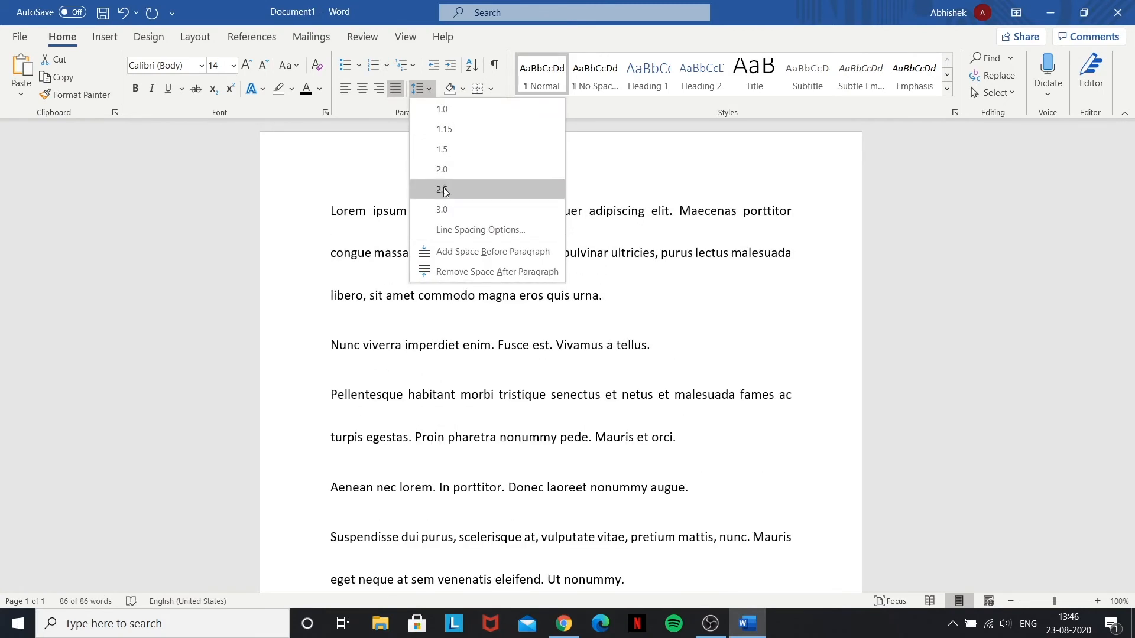
{"action": "left_click", "coordinate": [441, 110]}
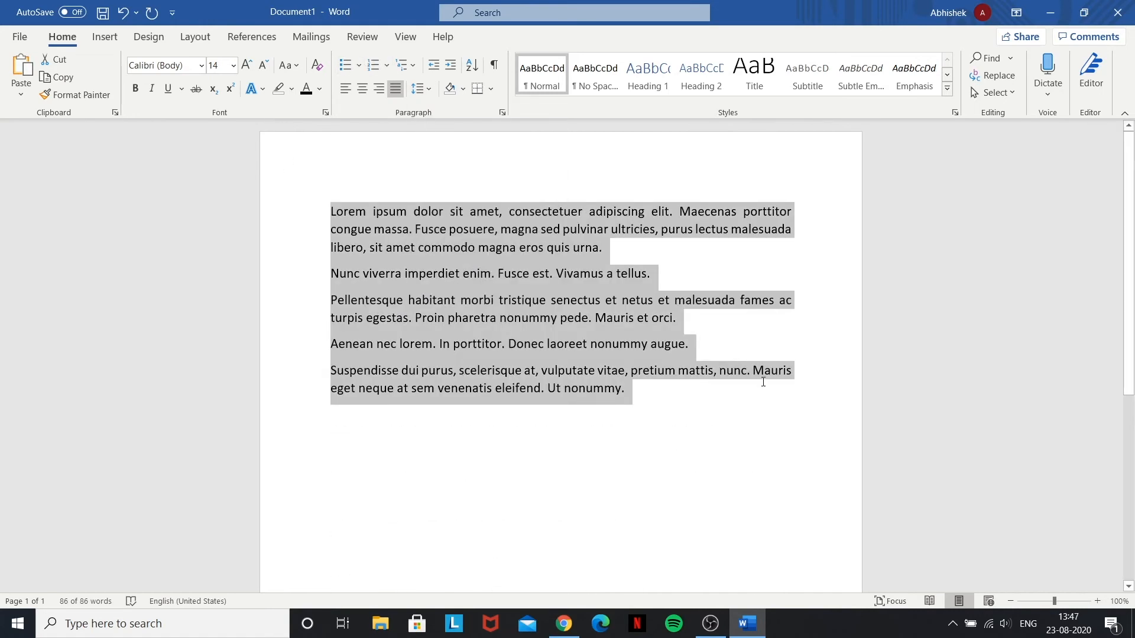
Add a bulleted list below the last paragraph, using solid round bullets, with the items "One", "Two" and "Three"
{"action": "left_click", "coordinate": [699, 389]}
{"action": "key", "text": "Return"}
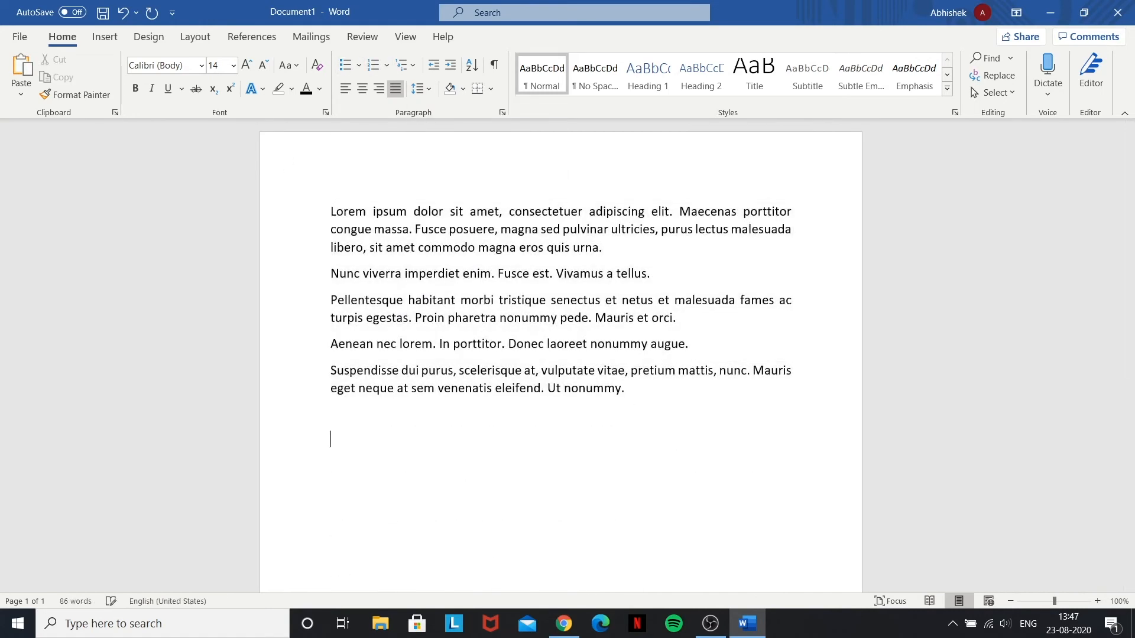
{"action": "scroll", "coordinate": [820, 497], "scroll_direction": "down", "scroll_amount": 3}
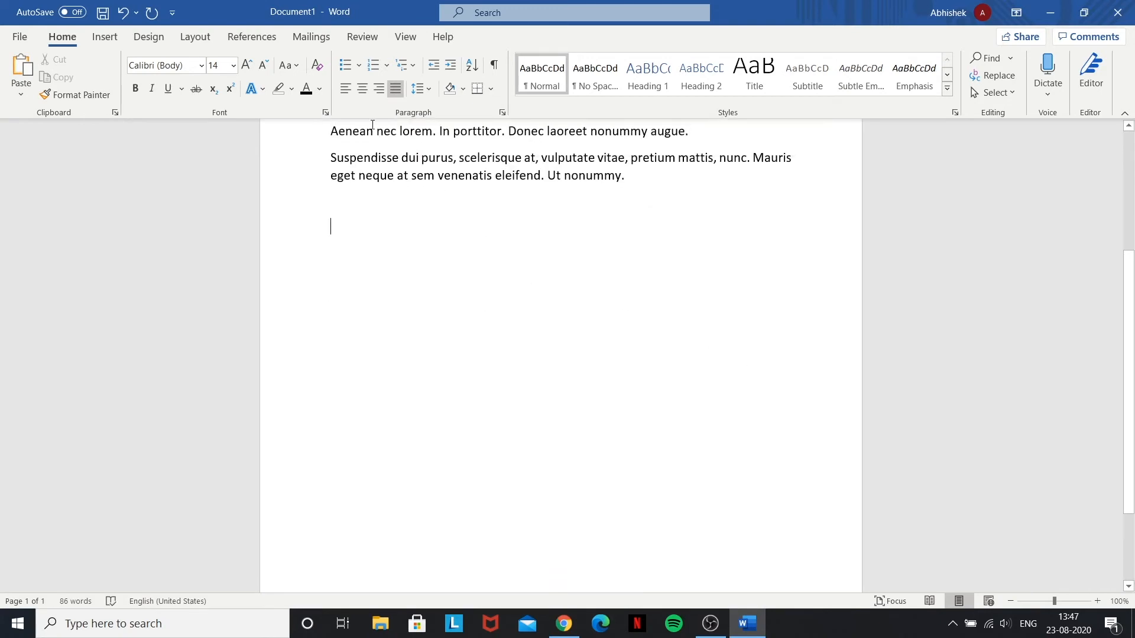
{"action": "left_click", "coordinate": [358, 65]}
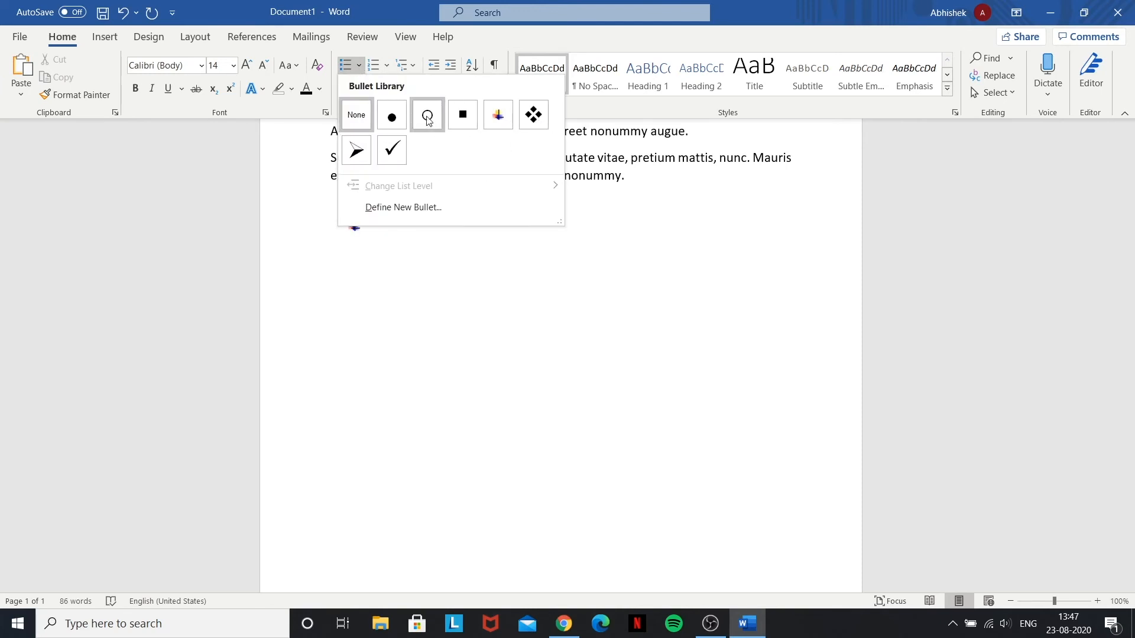
{"action": "left_click", "coordinate": [390, 118]}
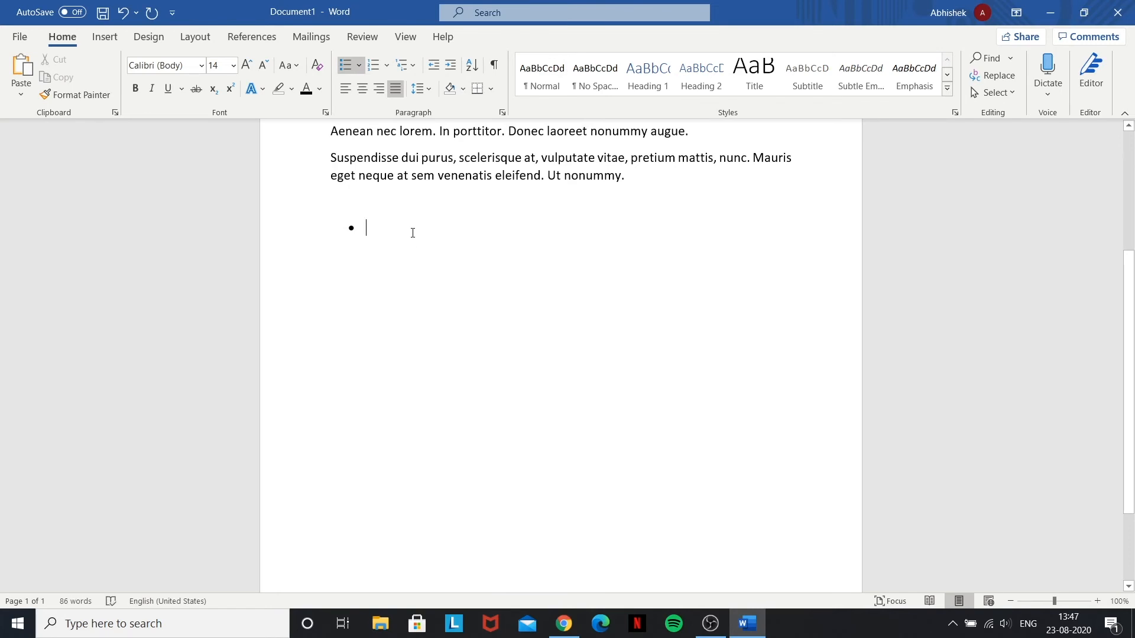
{"action": "type", "text": "One "}
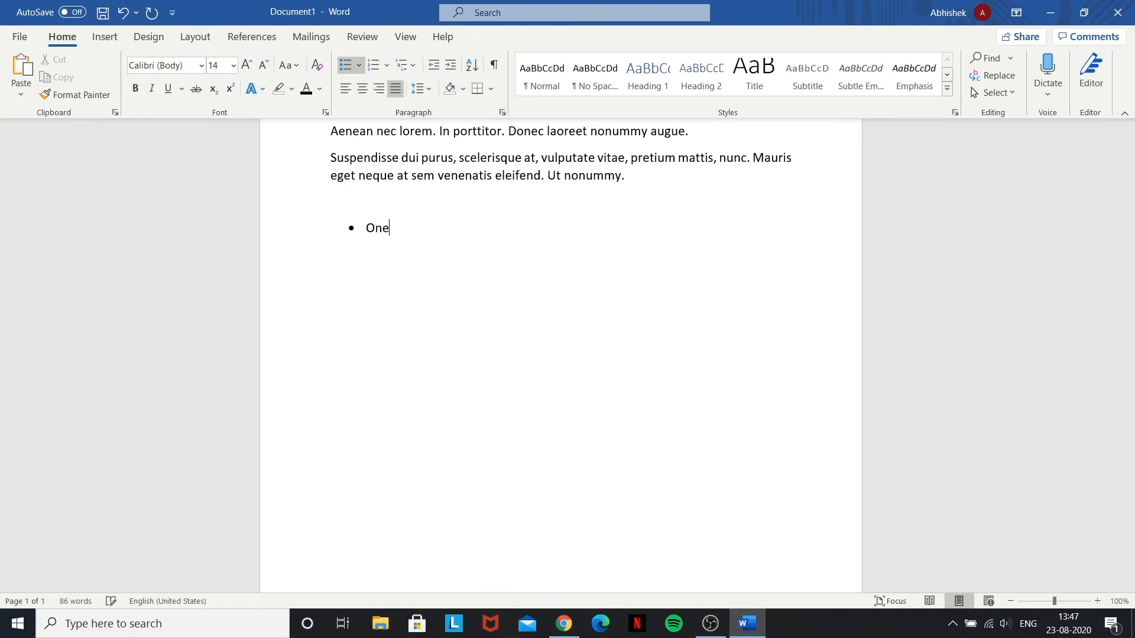
{"action": "type", "text": "Two "}
{"action": "type", "text": "Three"}
{"action": "key", "text": "Return"}
{"action": "key", "text": "BackSpace"}
{"action": "key", "text": "Return"}
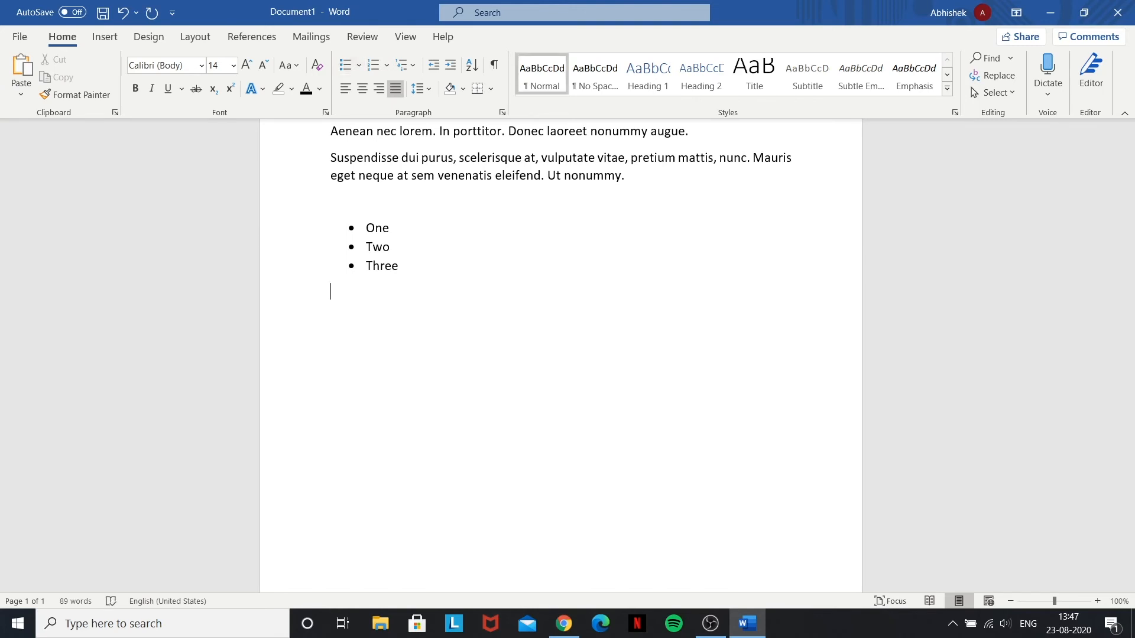
Delete the bulleted list and the empty lines back to the end of the last paragraph
{"action": "key", "text": "BackSpace"}
{"action": "key", "text": "BackSpace"}
{"action": "key", "text": "BackSpace"}
{"action": "key", "text": "BackSpace"}
{"action": "key", "text": "BackSpace"}
{"action": "key", "text": "BackSpace"}
{"action": "key", "text": "BackSpace"}
{"action": "key", "text": "BackSpace"}
{"action": "key", "text": "BackSpace"}
{"action": "key", "text": "BackSpace"}
{"action": "key", "text": "BackSpace"}
{"action": "key", "text": "BackSpace"}
{"action": "key", "text": "BackSpace"}
{"action": "key", "text": "BackSpace"}
{"action": "key", "text": "BackSpace"}
{"action": "key", "text": "BackSpace"}
{"action": "key", "text": "BackSpace"}
{"action": "key", "text": "BackSpace"}
{"action": "scroll", "coordinate": [512, 223], "scroll_direction": "up", "scroll_amount": 1}
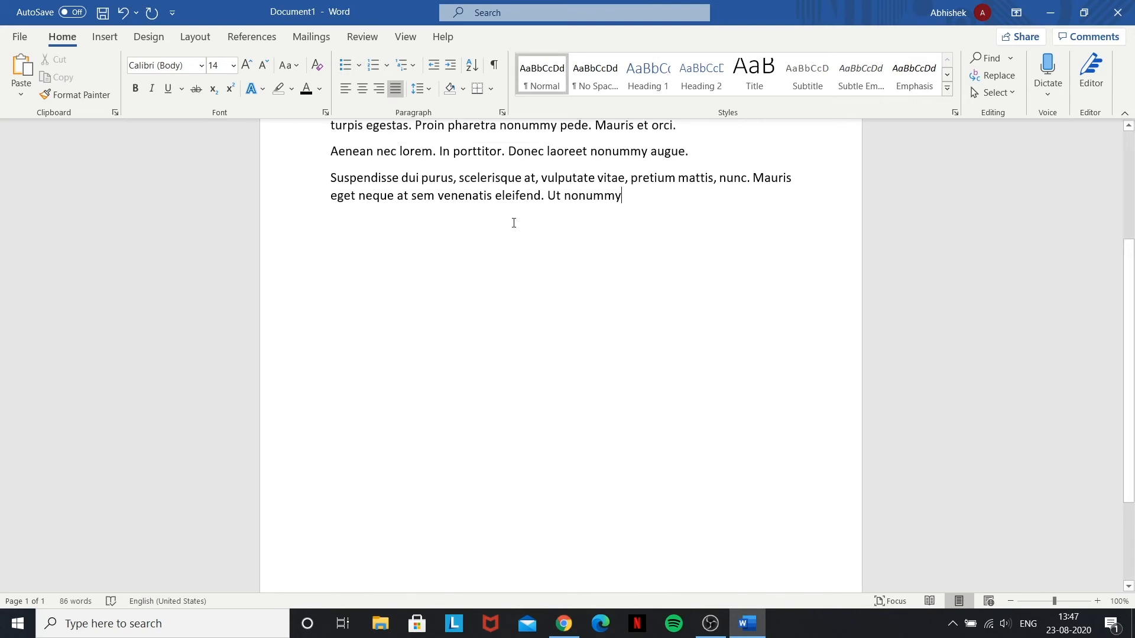
Number the last paragraph in the 1. 2. 3. format and continue the list with the items "Two" and "Three"
{"action": "left_click", "coordinate": [388, 65]}
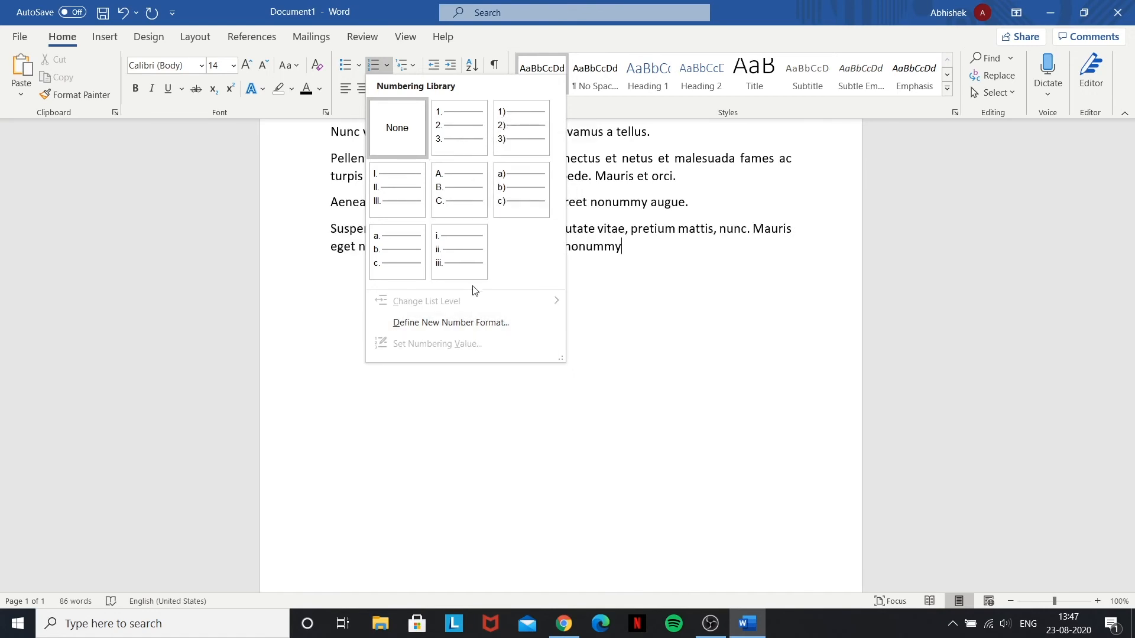
{"action": "left_click", "coordinate": [475, 138]}
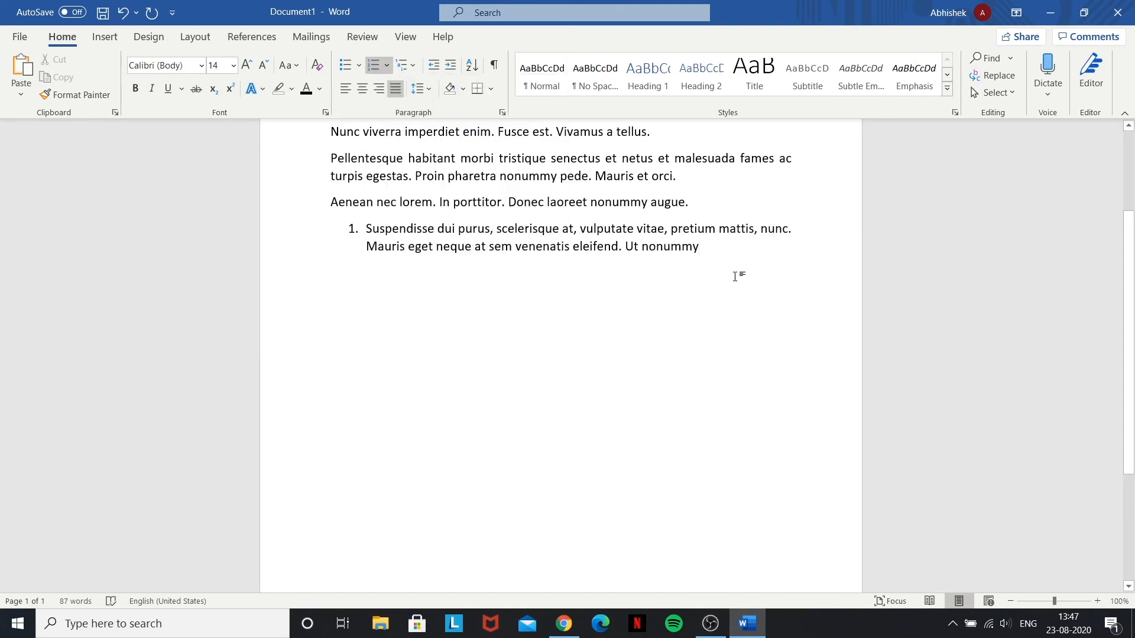
{"action": "key", "text": "Return"}
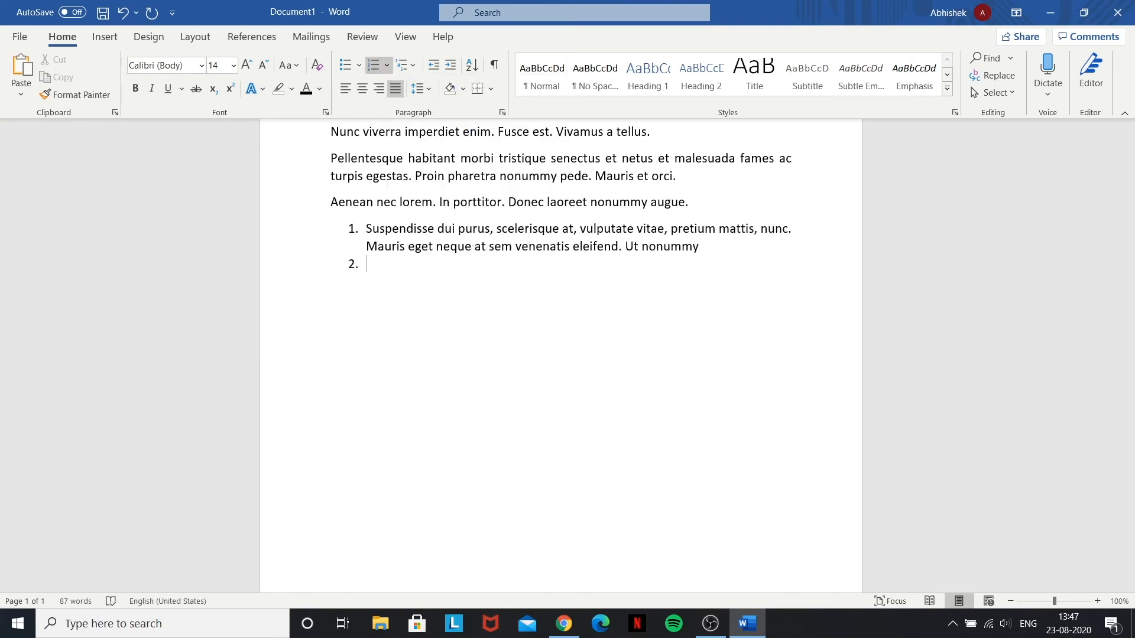
{"action": "type", "text": "Two"}
{"action": "key", "text": "Return"}
{"action": "type", "text": "Threee"}
{"action": "key", "text": "BackSpace"}
{"action": "key", "text": "Return"}
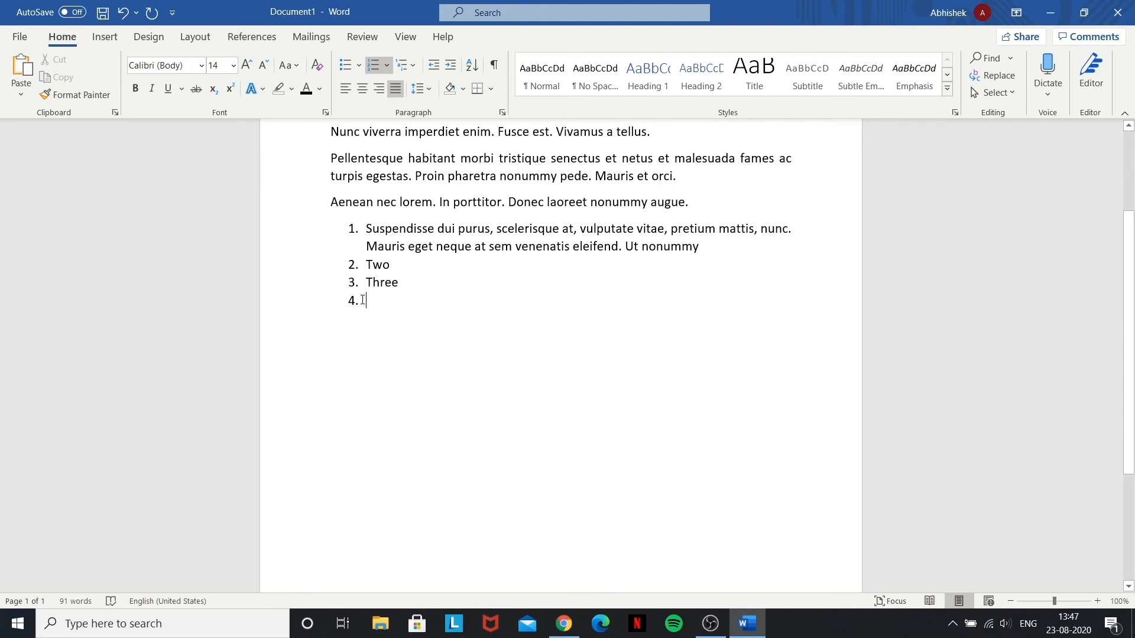
{"action": "key", "text": "Return"}
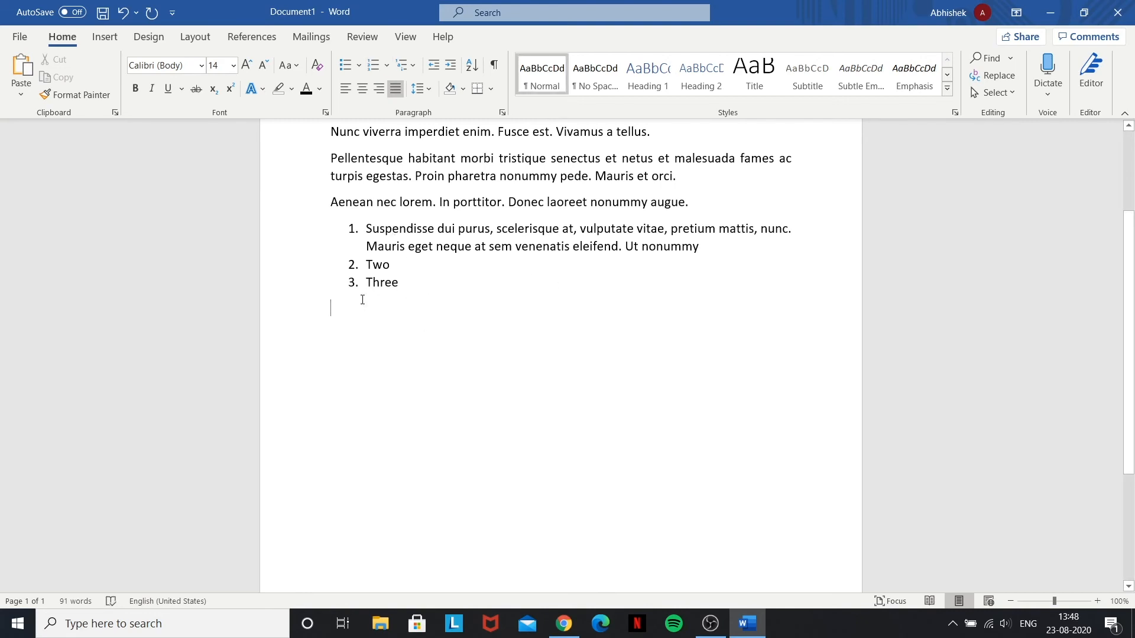
Delete the "Three" and "Two" items and remove the numbering and indent from the last paragraph
{"action": "key", "text": "BackSpace"}
{"action": "key", "text": "BackSpace"}
{"action": "key", "text": "BackSpace"}
{"action": "key", "text": "BackSpace"}
{"action": "key", "text": "BackSpace"}
{"action": "key", "text": "BackSpace"}
{"action": "key", "text": "BackSpace"}
{"action": "key", "text": "BackSpace"}
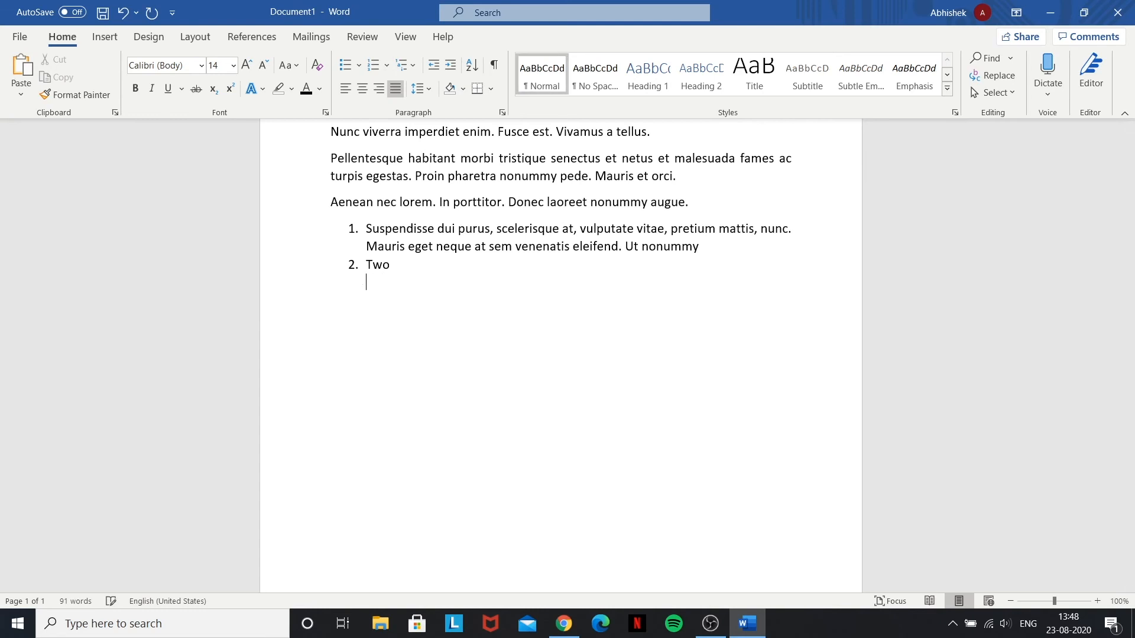
{"action": "key", "text": "BackSpace"}
{"action": "key", "text": "BackSpace"}
{"action": "key", "text": "BackSpace"}
{"action": "key", "text": "BackSpace"}
{"action": "key", "text": "BackSpace"}
{"action": "key", "text": "BackSpace"}
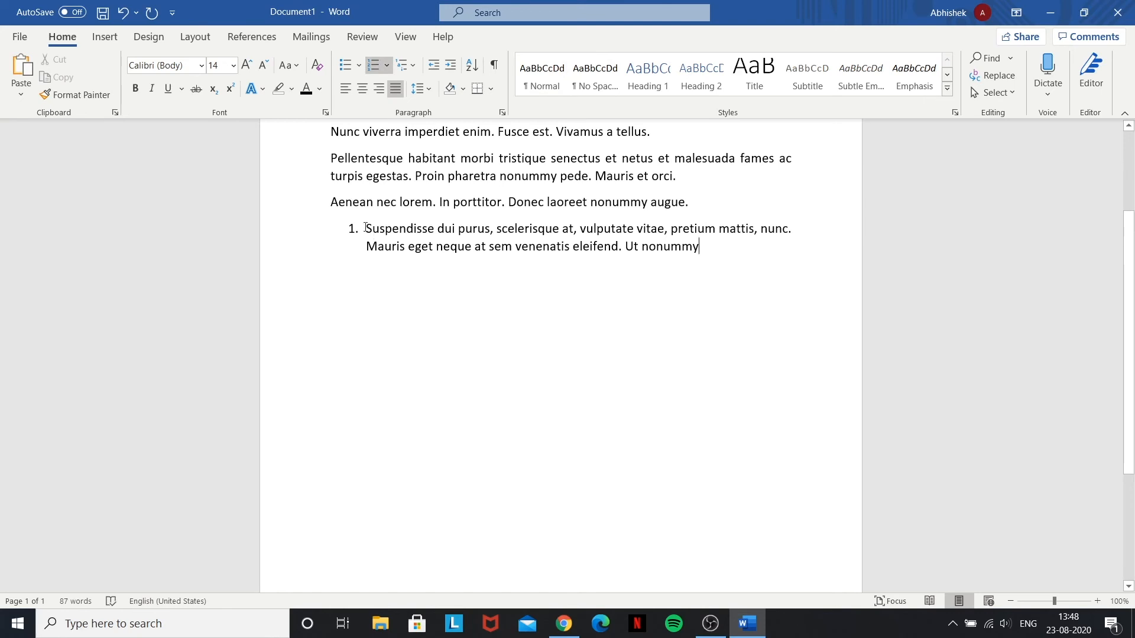
{"action": "left_click", "coordinate": [367, 227]}
{"action": "key", "text": "BackSpace"}
{"action": "key", "text": "BackSpace"}
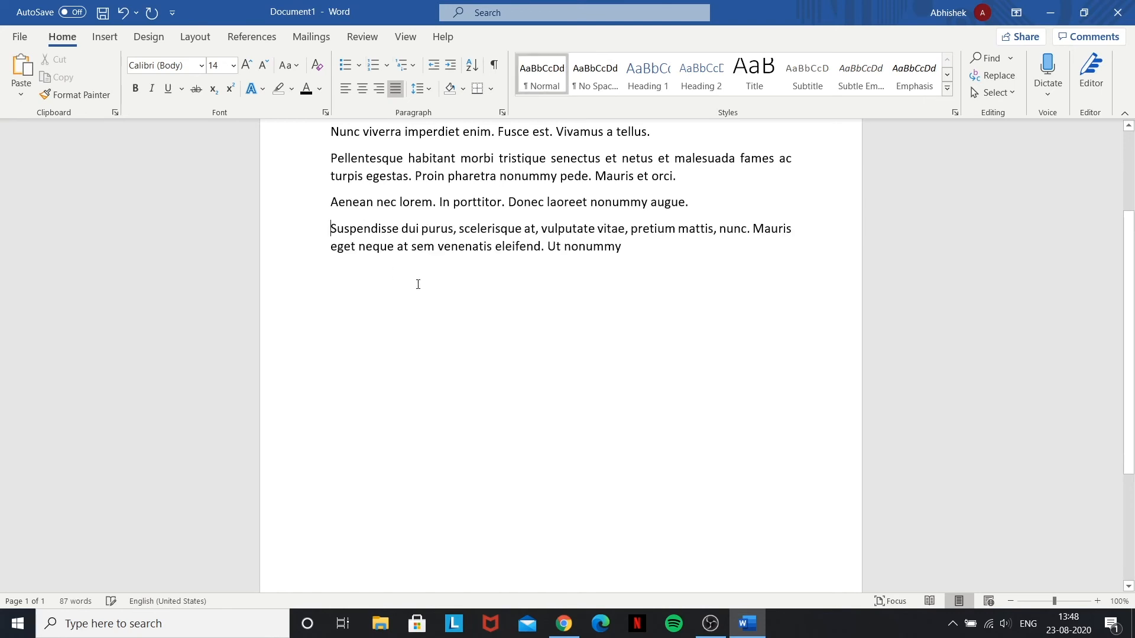
Examine the multilevel list formats available for the last paragraph without applying one
{"action": "scroll", "coordinate": [466, 325], "scroll_direction": "up", "scroll_amount": 2}
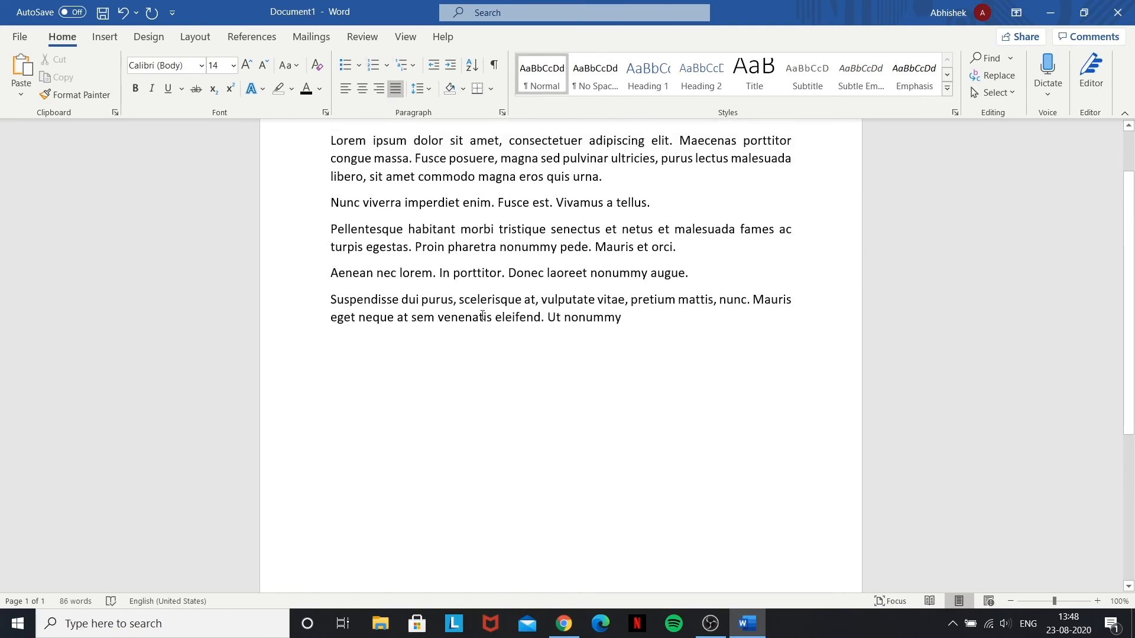
{"action": "left_click", "coordinate": [577, 300]}
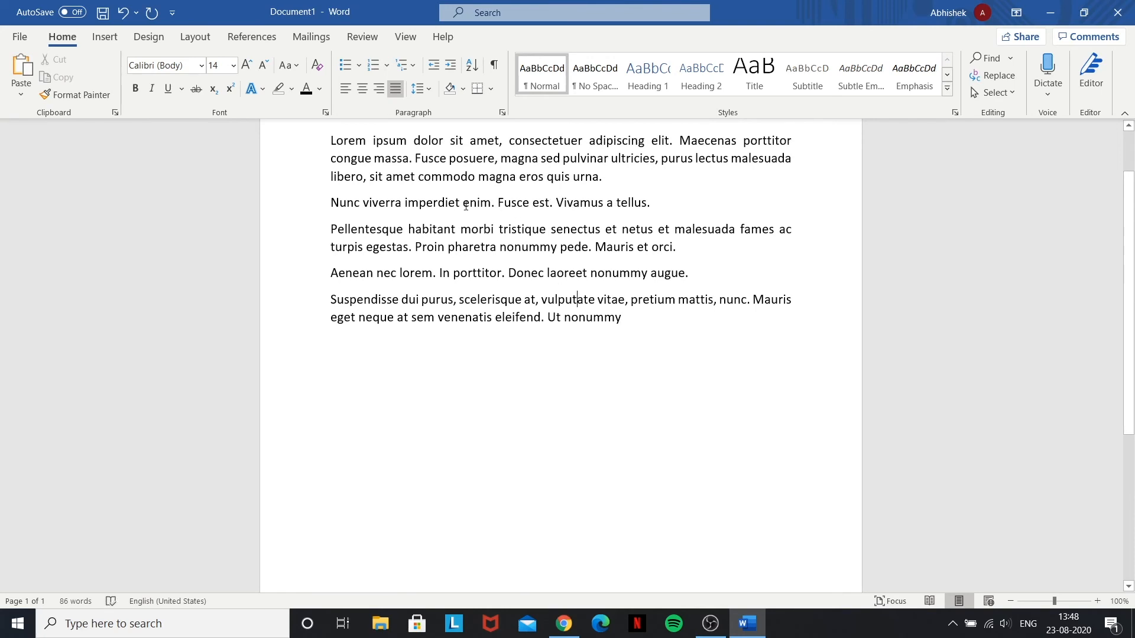
{"action": "left_click", "coordinate": [412, 65]}
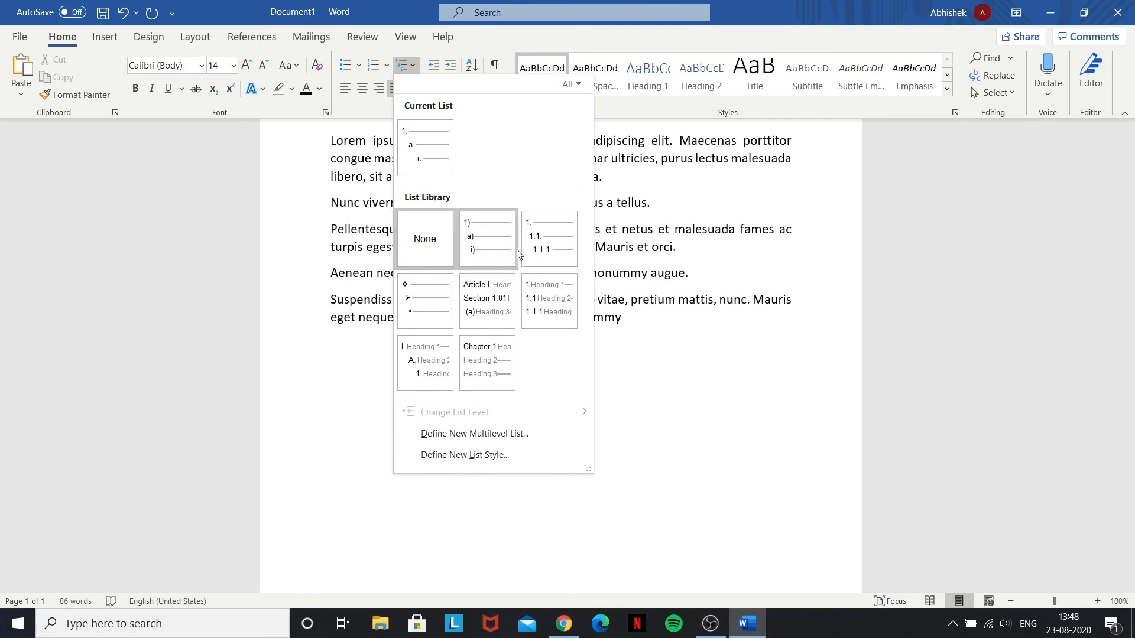
{"action": "left_click", "coordinate": [689, 400]}
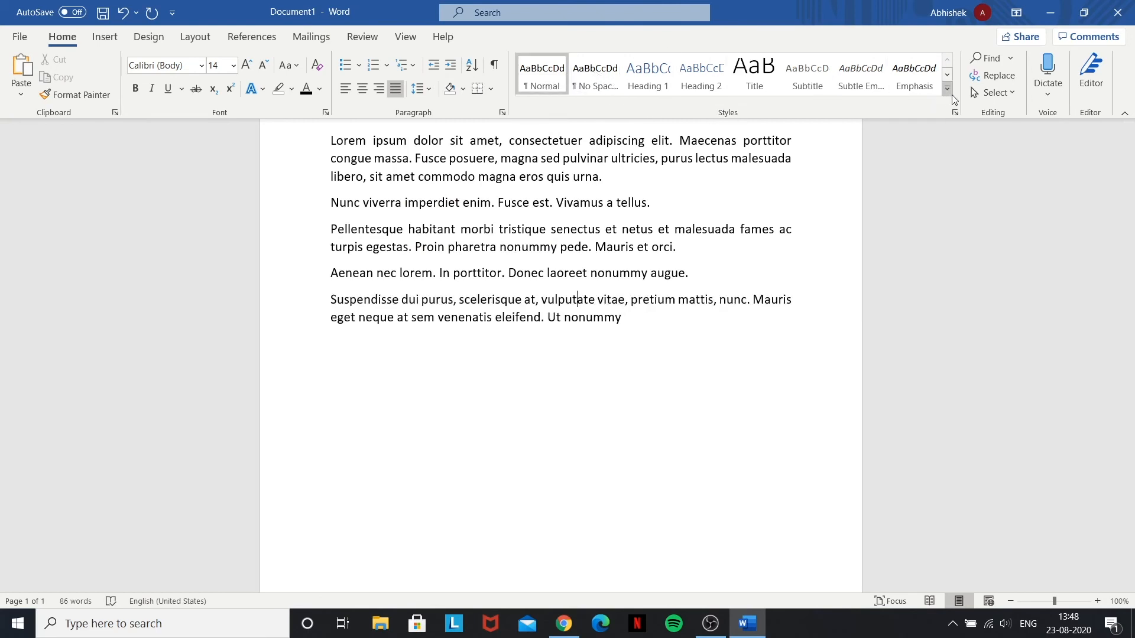
Select the whole document and examine the available text styles and line spacing options without applying any
{"action": "scroll", "coordinate": [249, 208], "scroll_direction": "up", "scroll_amount": 2}
{"action": "key", "text": "ctrl+a"}
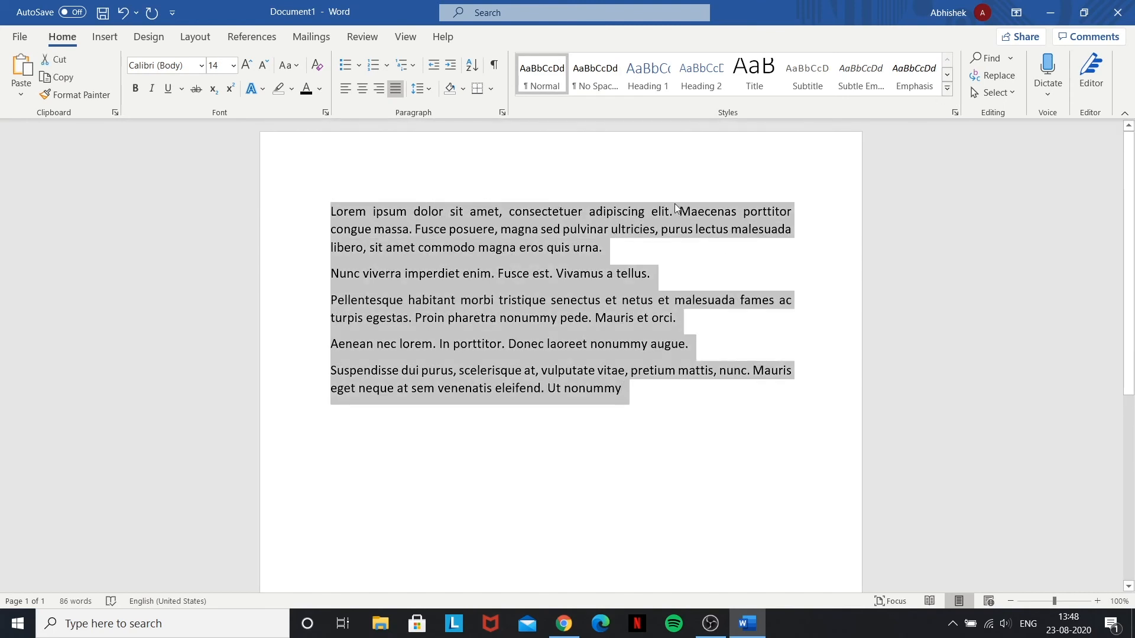
{"action": "left_click", "coordinate": [946, 91]}
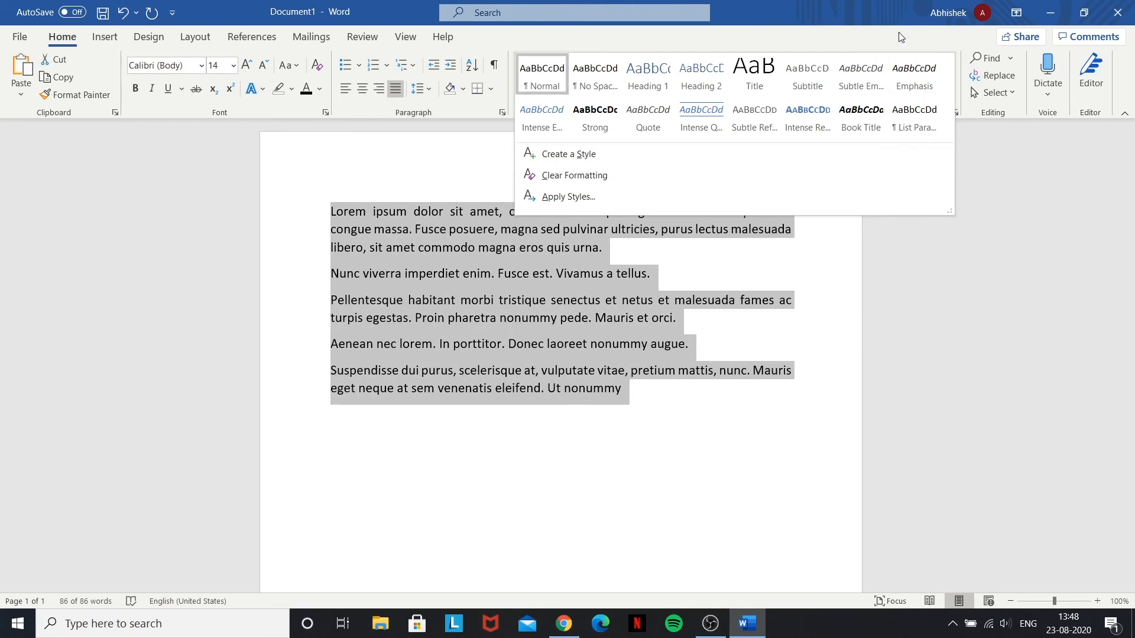
{"action": "left_click", "coordinate": [422, 94]}
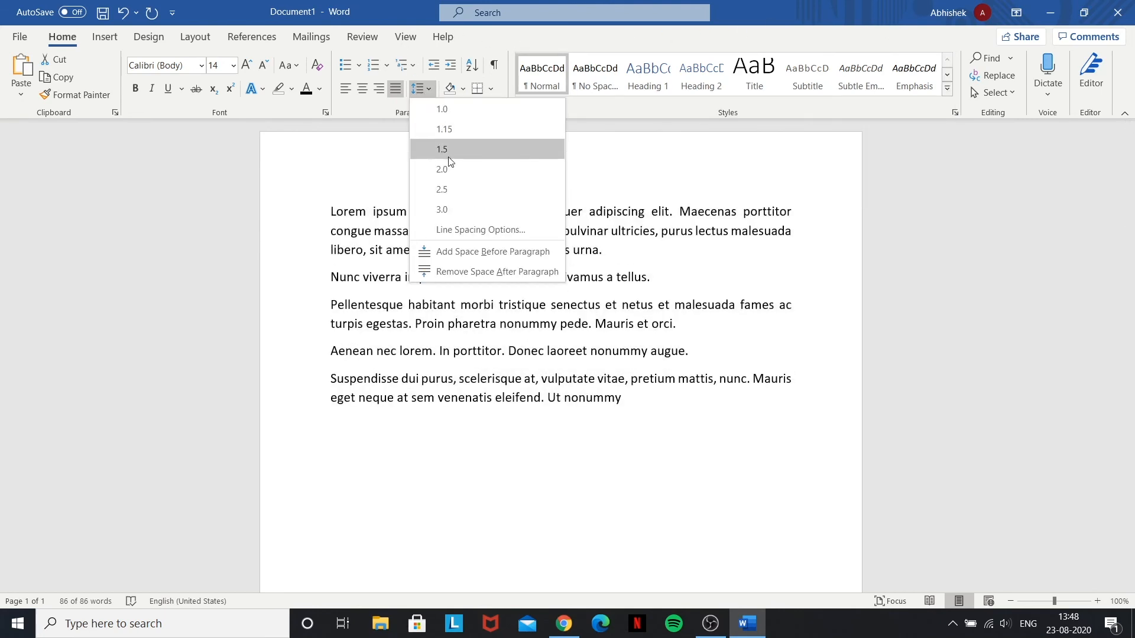
{"action": "left_click", "coordinate": [627, 108]}
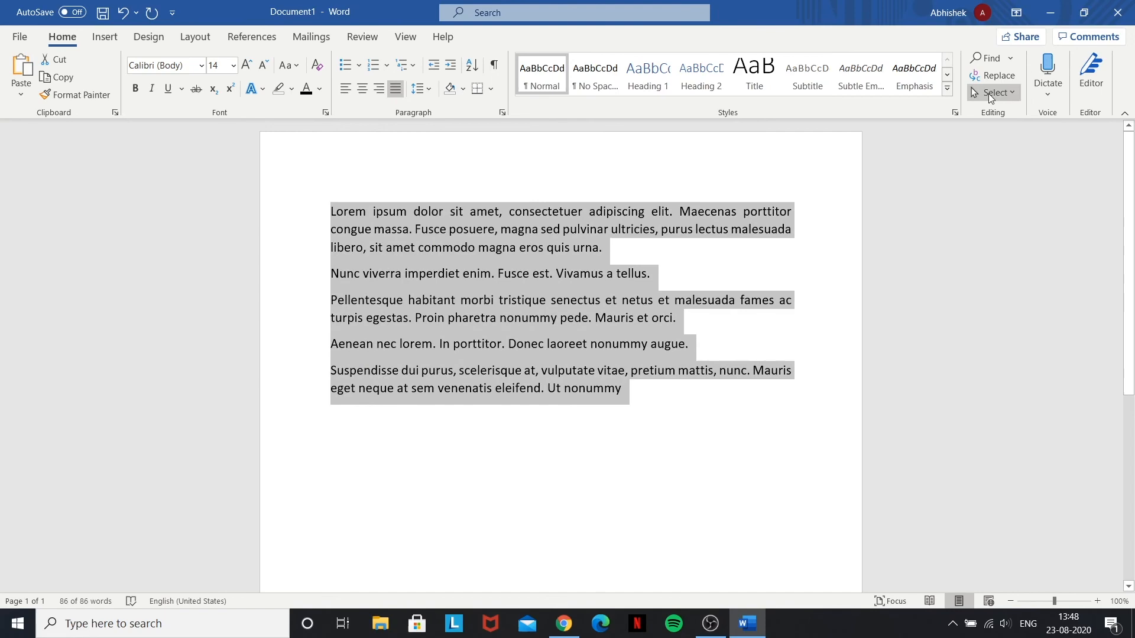
{"action": "left_click", "coordinate": [946, 89]}
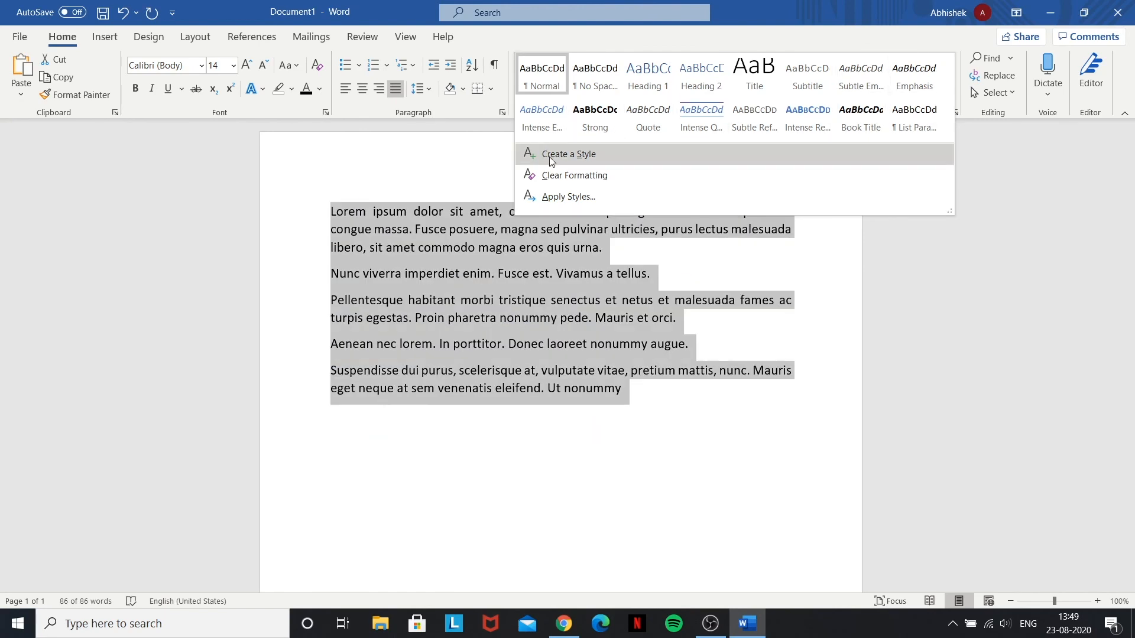
{"action": "left_click", "coordinate": [1068, 172]}
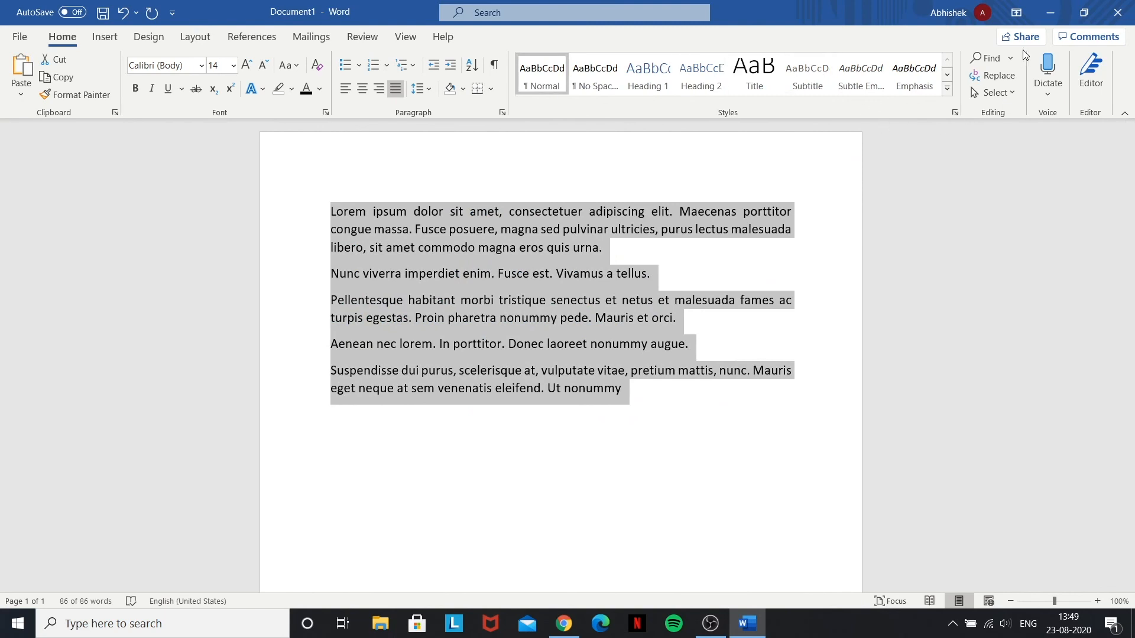
Search the document for "urna" in place of the selected text, and clear the search
{"action": "left_click", "coordinate": [1000, 59]}
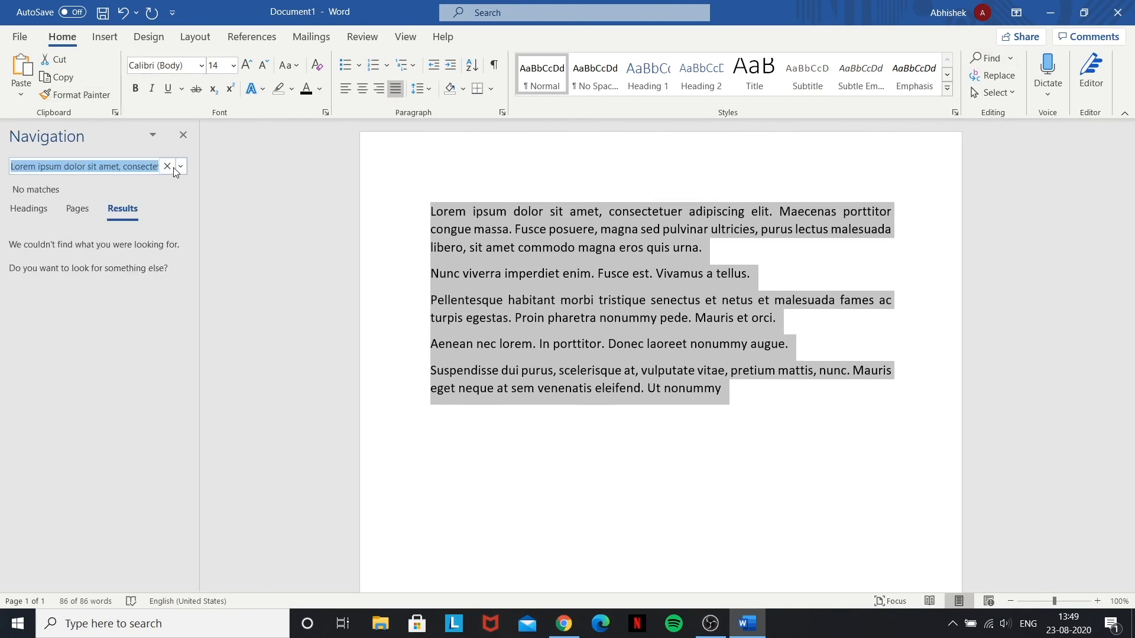
{"action": "left_click", "coordinate": [168, 167]}
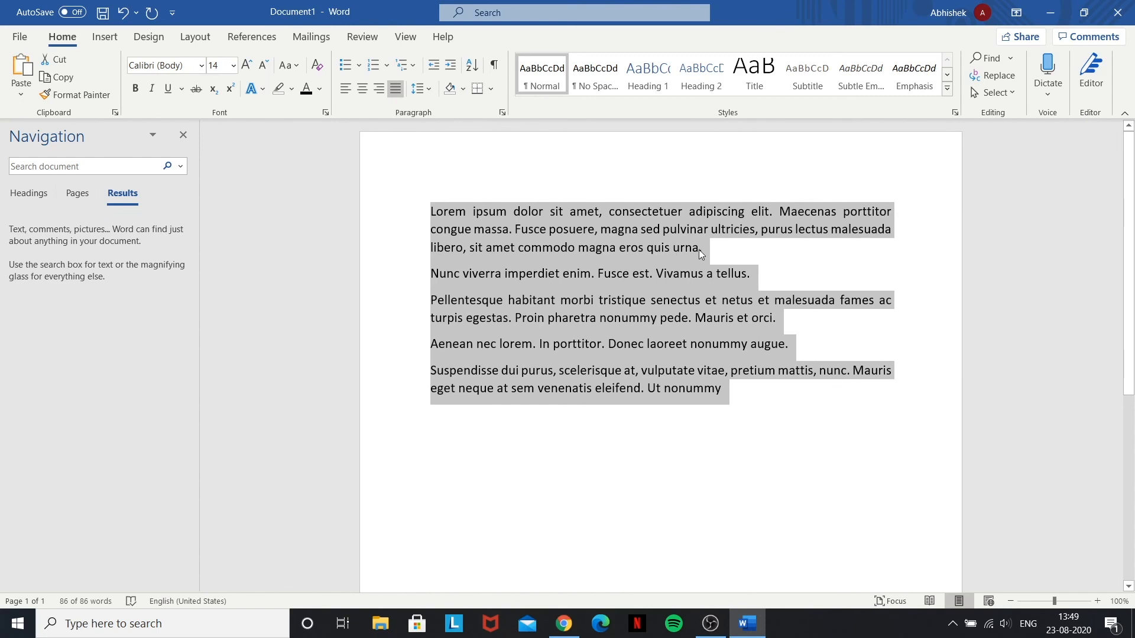
{"action": "left_click", "coordinate": [80, 169]}
{"action": "type", "text": "u"}
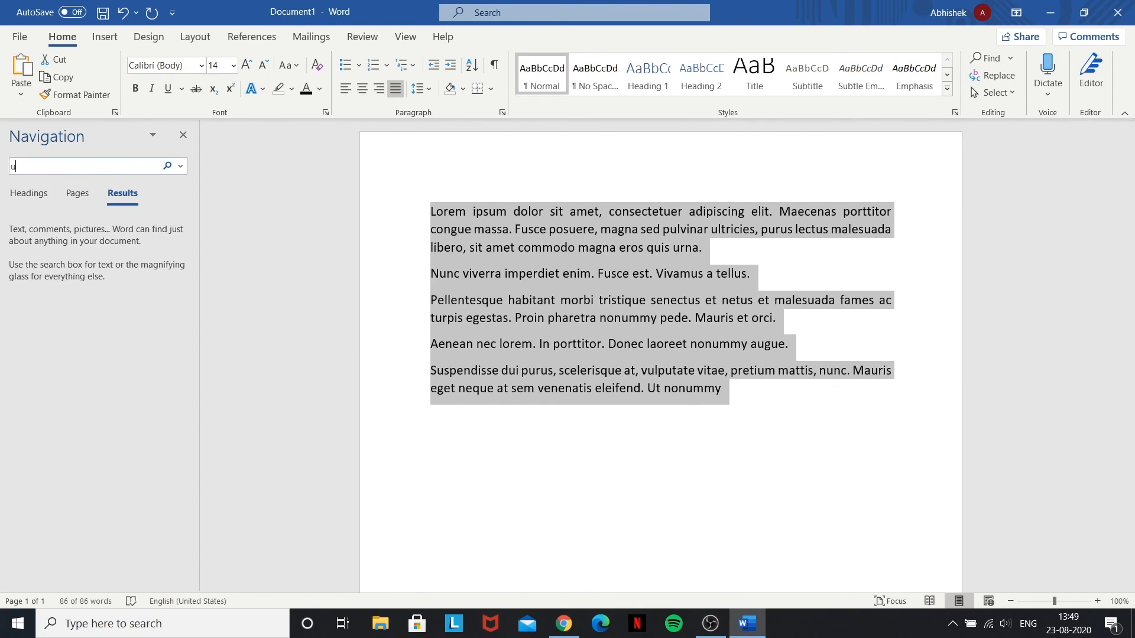
{"action": "type", "text": "rna"}
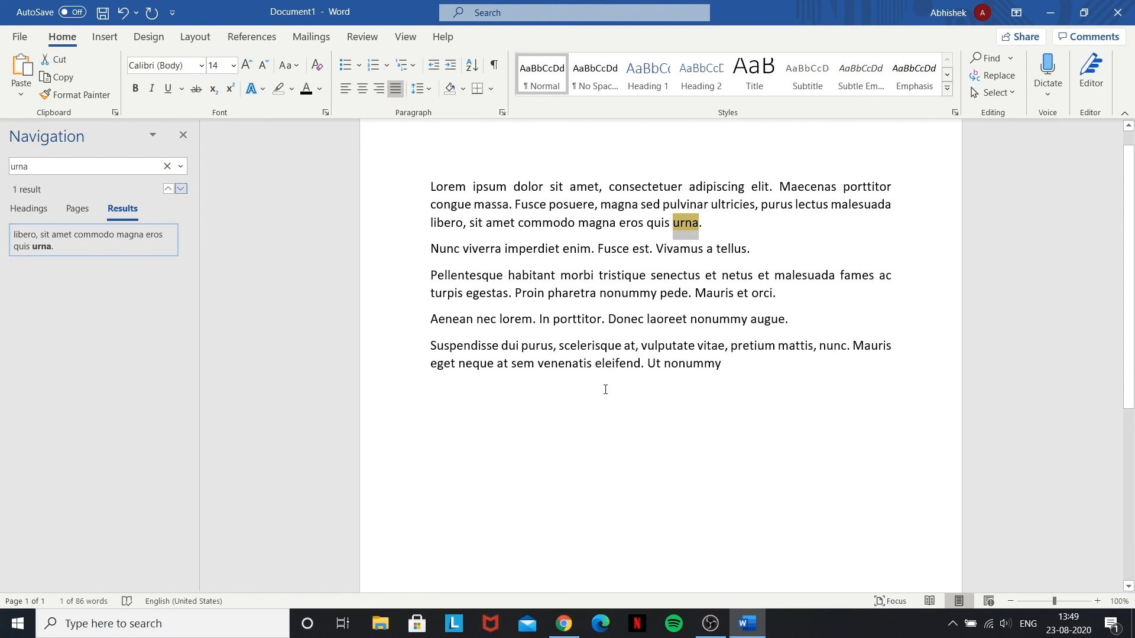
{"action": "left_click", "coordinate": [165, 168]}
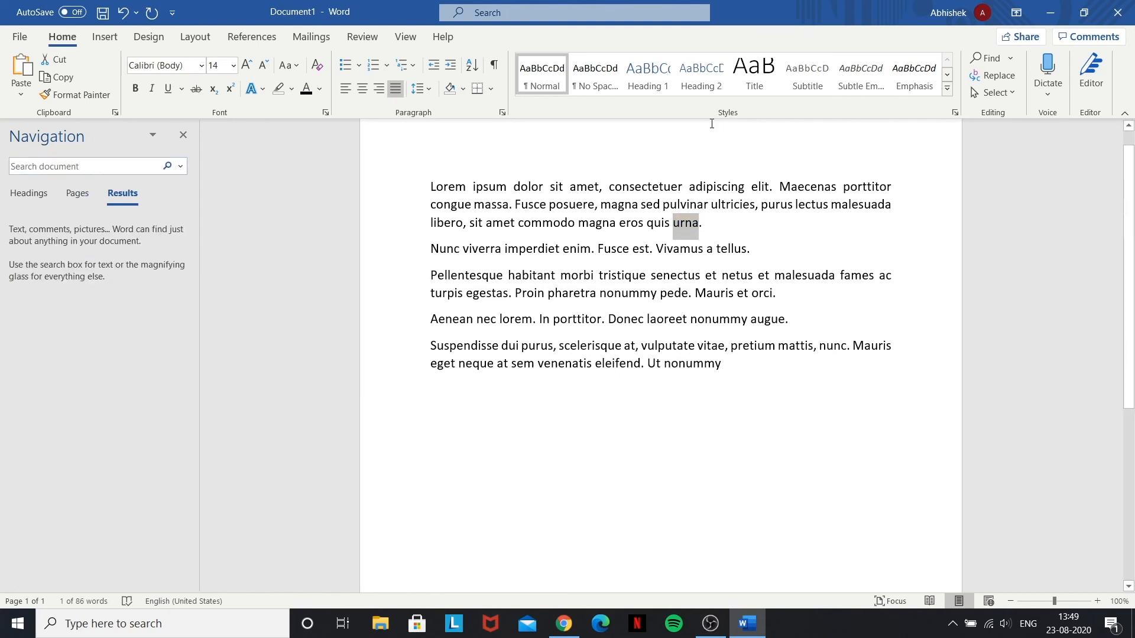
Replace "urna" with "runa" at the end of the first paragraph, stop searching the rest of the document, and deselect the word
{"action": "left_click", "coordinate": [993, 75]}
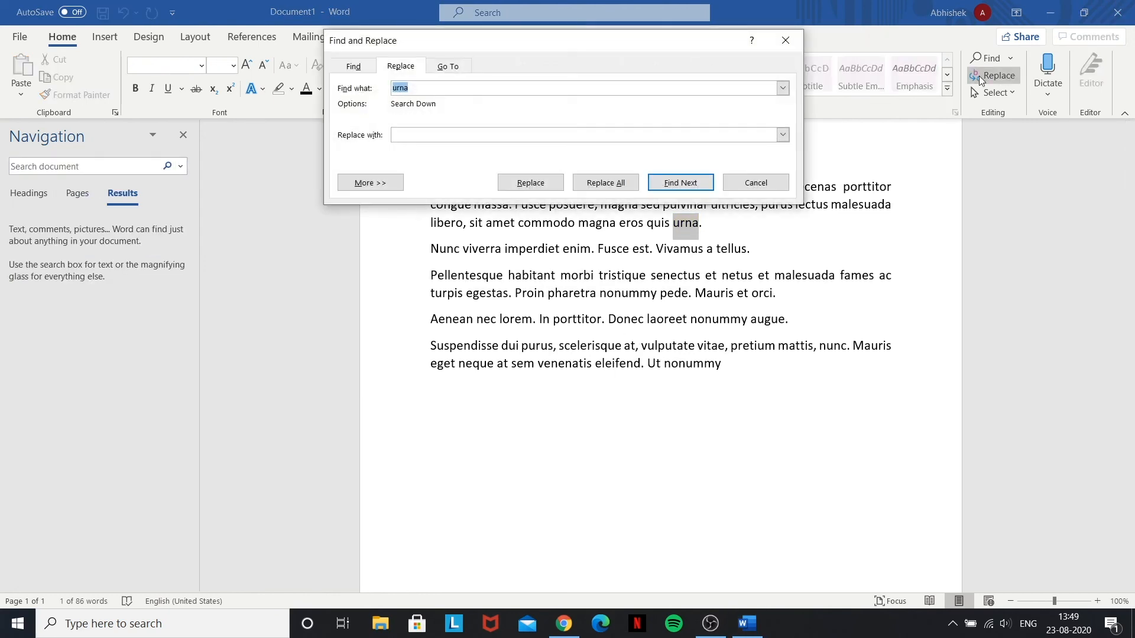
{"action": "left_click_drag", "start_coordinate": [479, 41], "coordinate": [684, 291]}
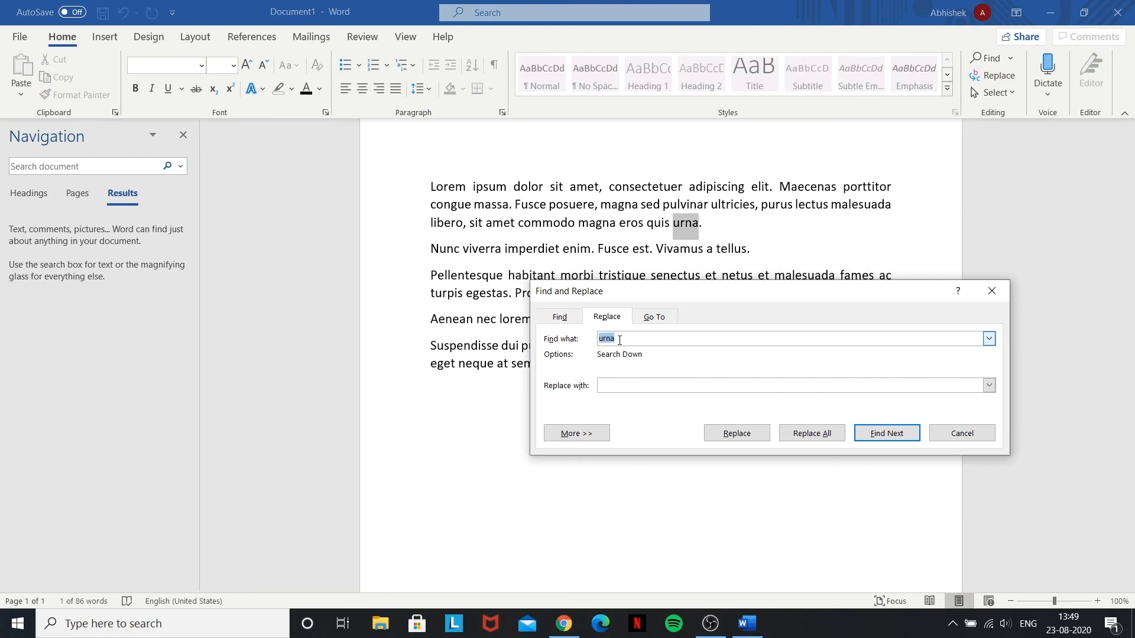
{"action": "left_click", "coordinate": [627, 385]}
{"action": "type", "text": "runa"}
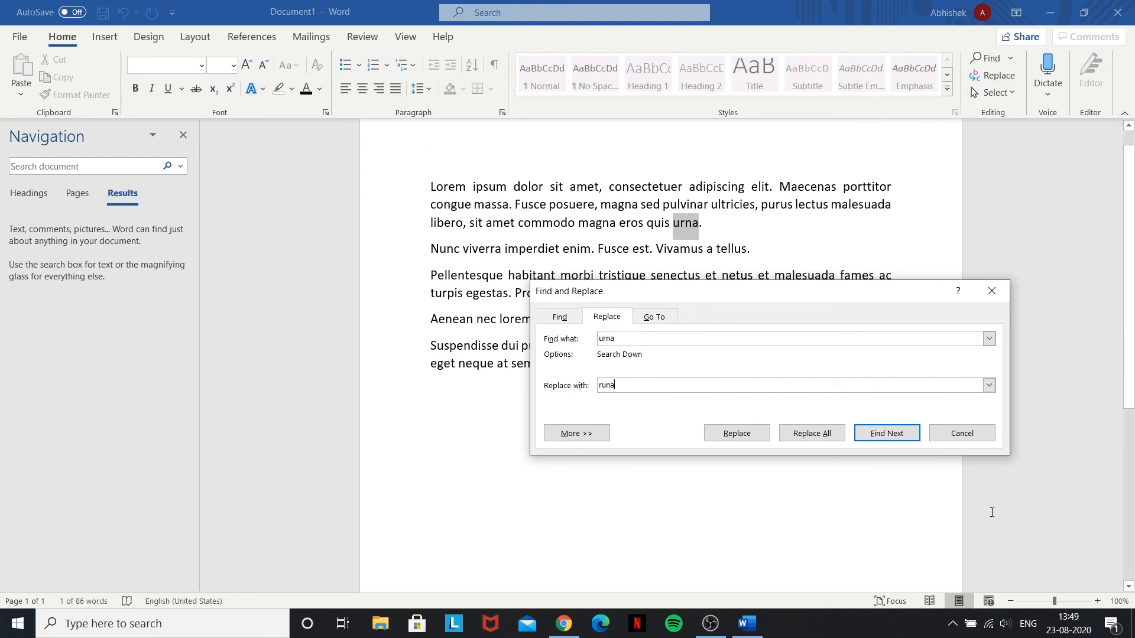
{"action": "left_click", "coordinate": [758, 436]}
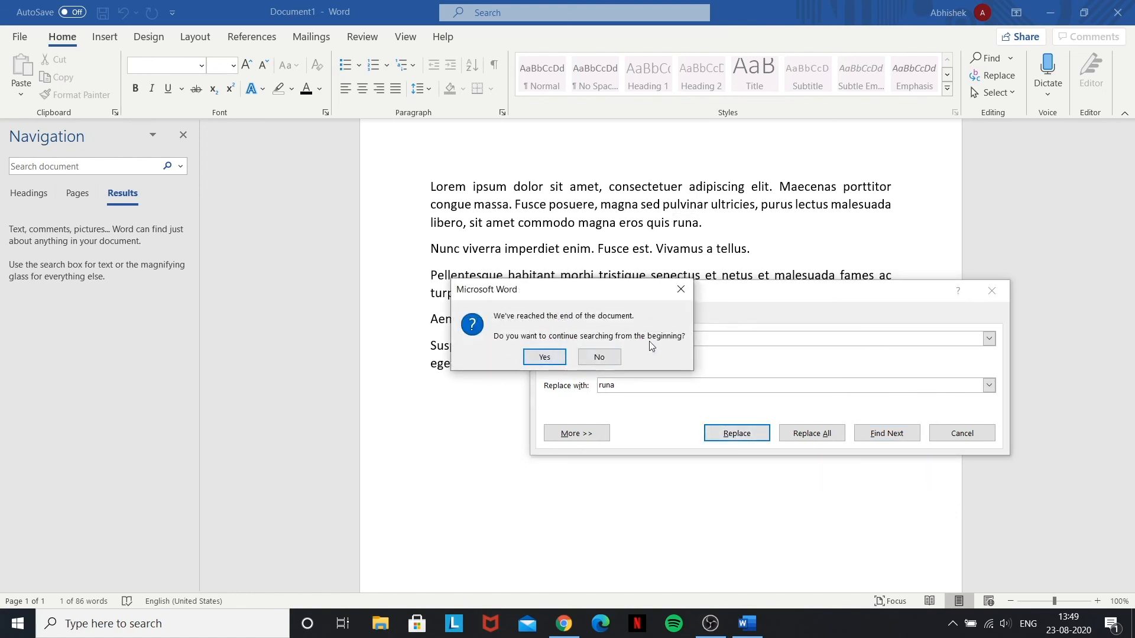
{"action": "left_click", "coordinate": [605, 358]}
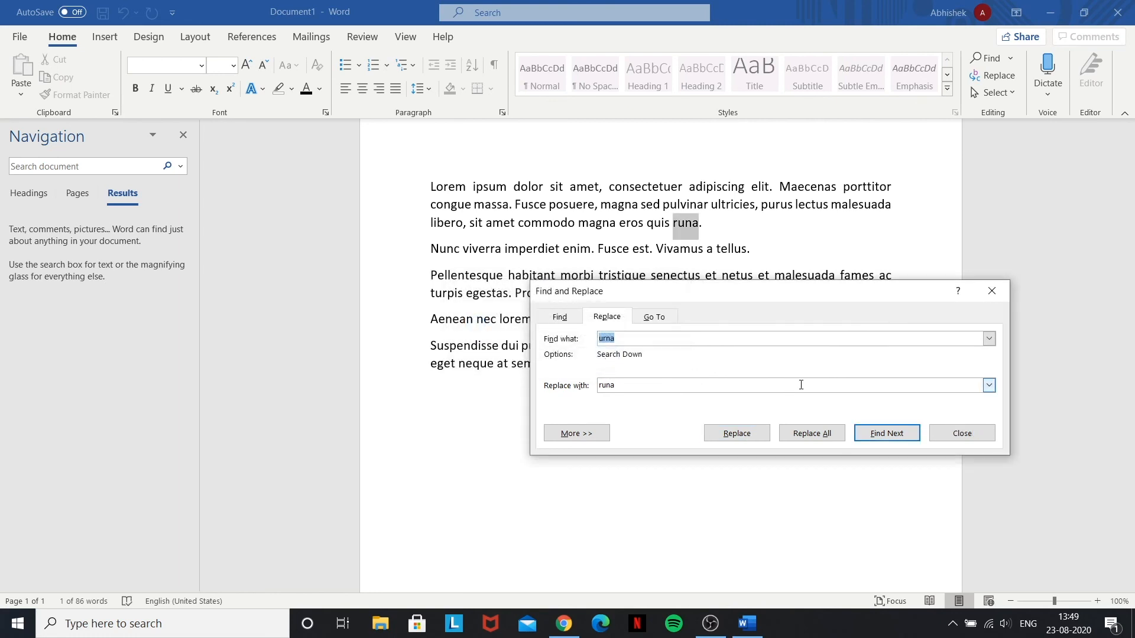
{"action": "left_click", "coordinate": [961, 434]}
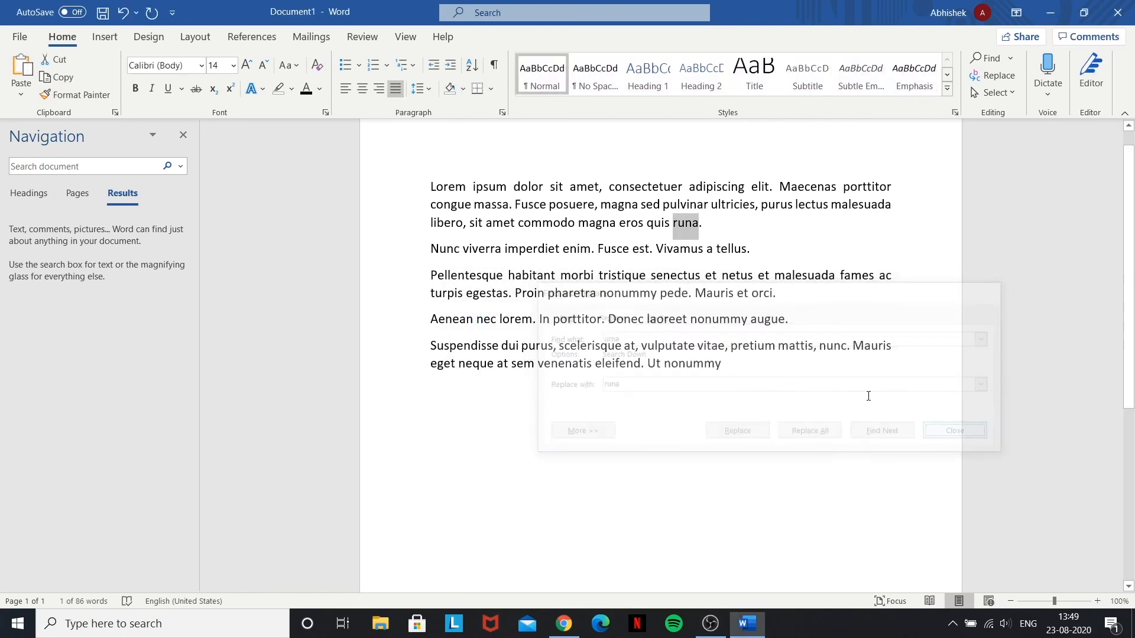
{"action": "left_click", "coordinate": [683, 225]}
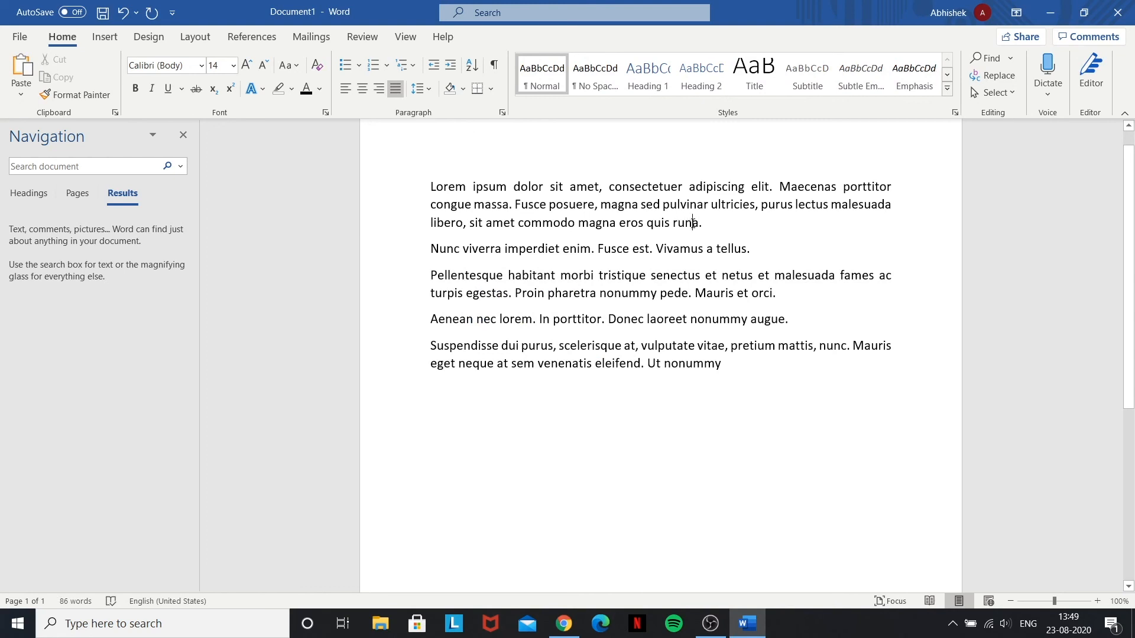
{"action": "left_click", "coordinate": [699, 222]}
{"action": "type", "text": "."}
Examine the languages available for dictation without choosing one
{"action": "left_click", "coordinate": [1049, 93]}
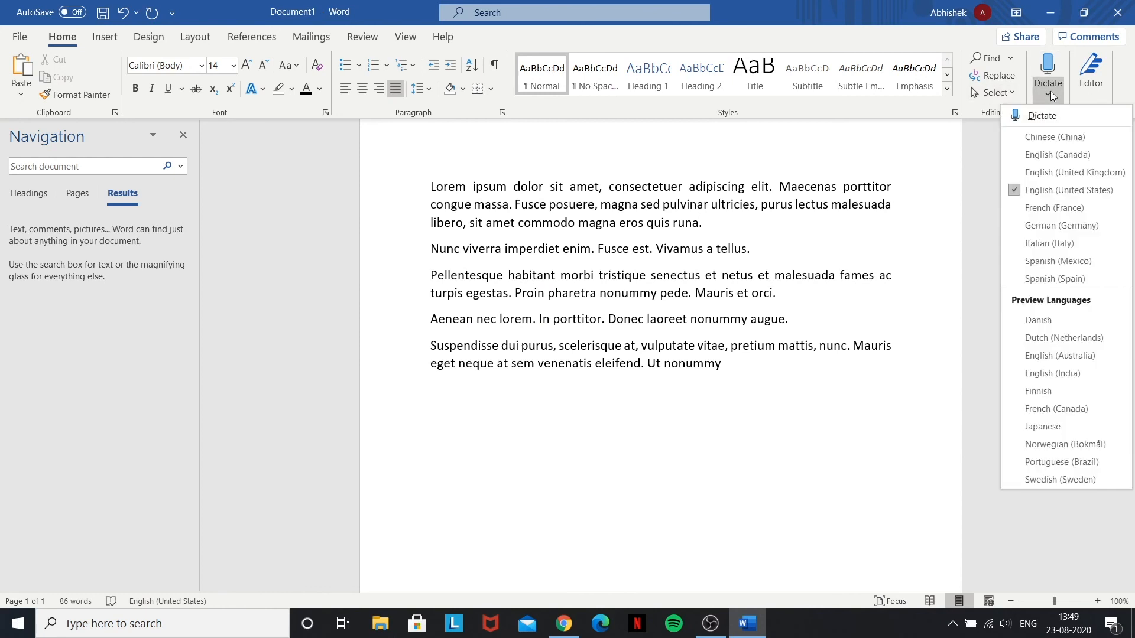
{"action": "left_click", "coordinate": [1048, 95]}
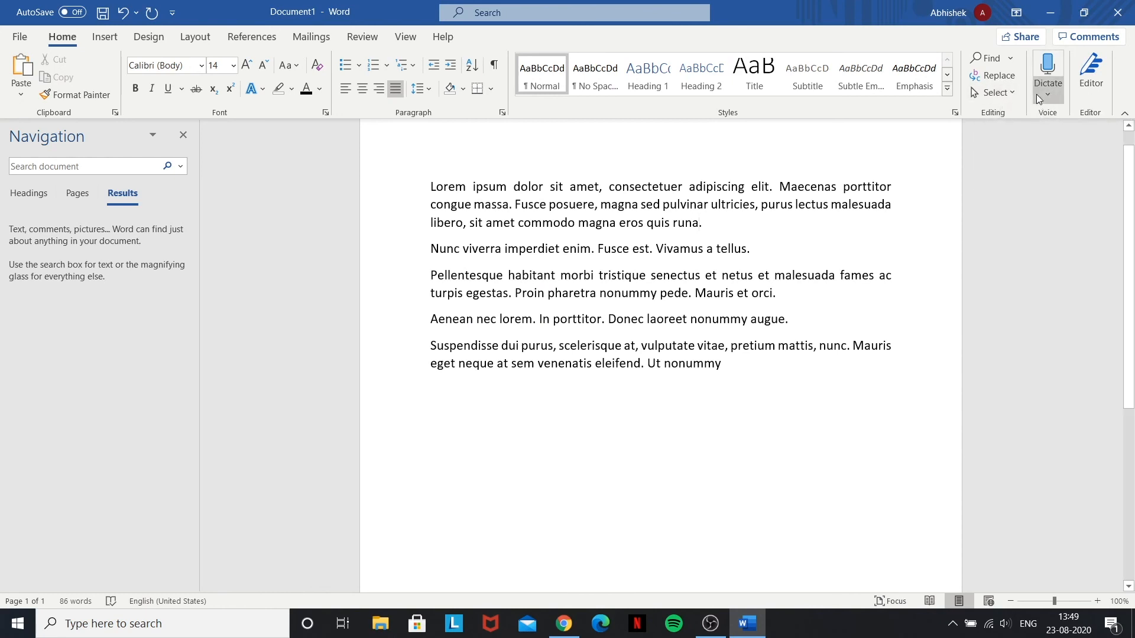